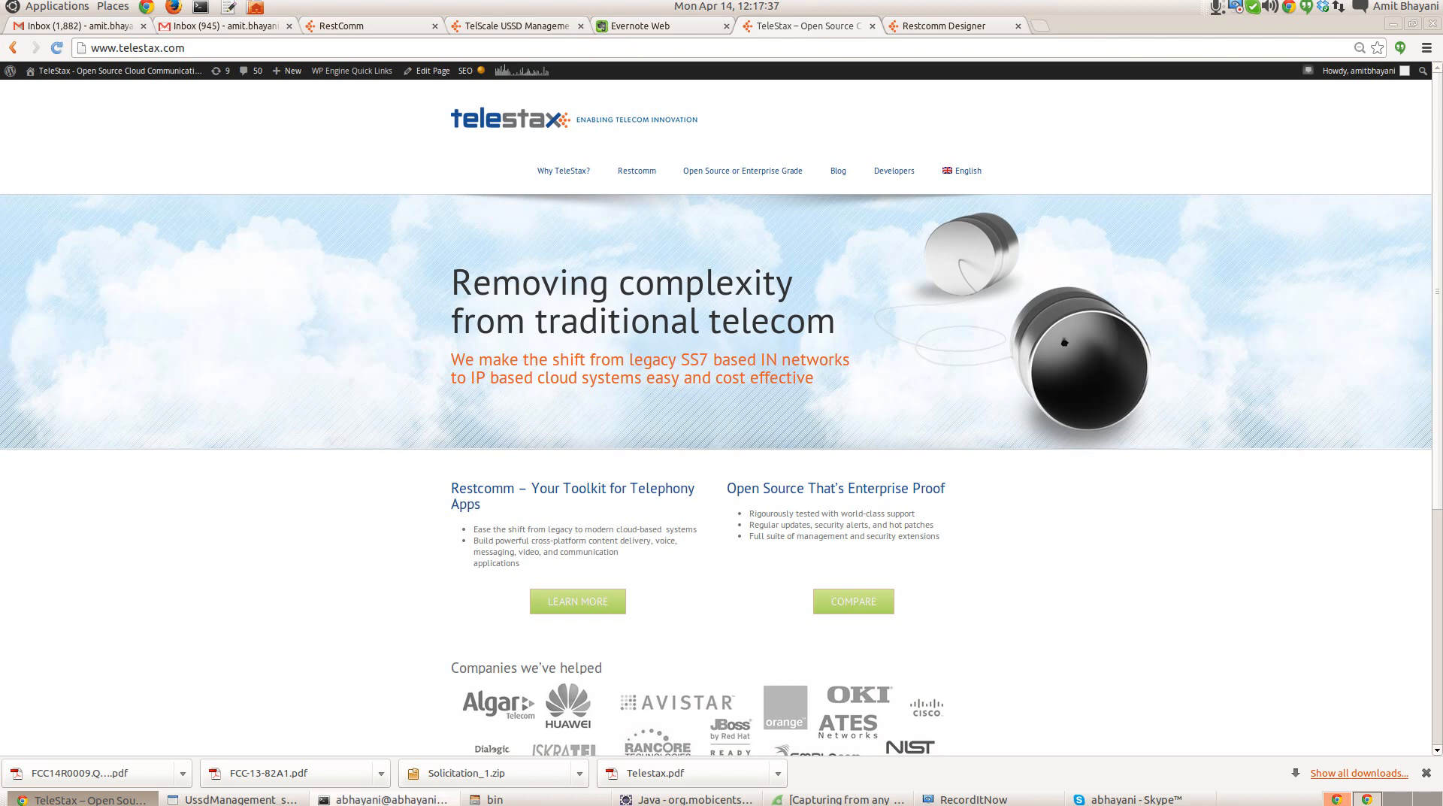
Step: Switch to the terminal and start the USSD gateway server with ./run.sh -b 10.183.19.213
{"action": "key", "text": "alt+Tab"}
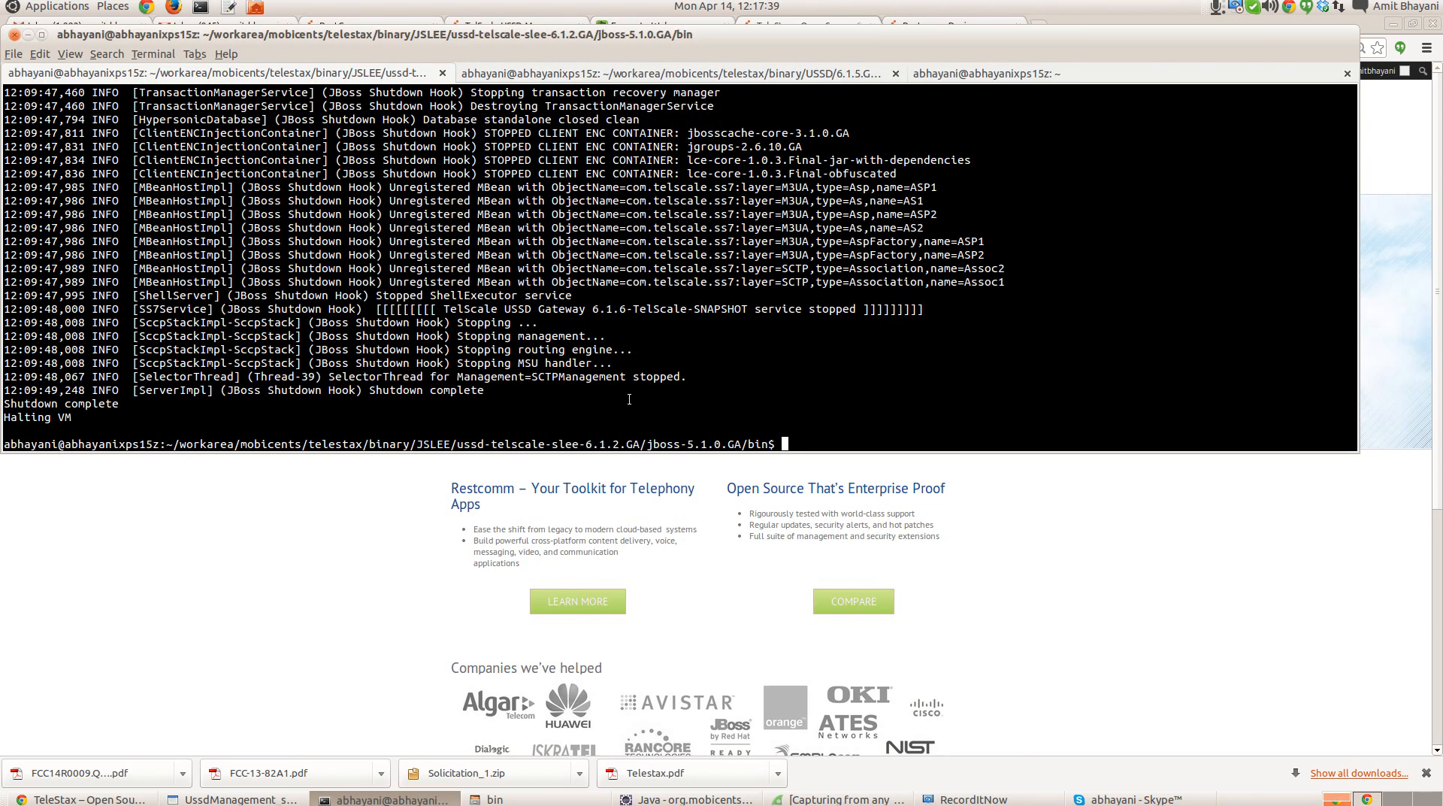
{"action": "key", "text": "Up"}
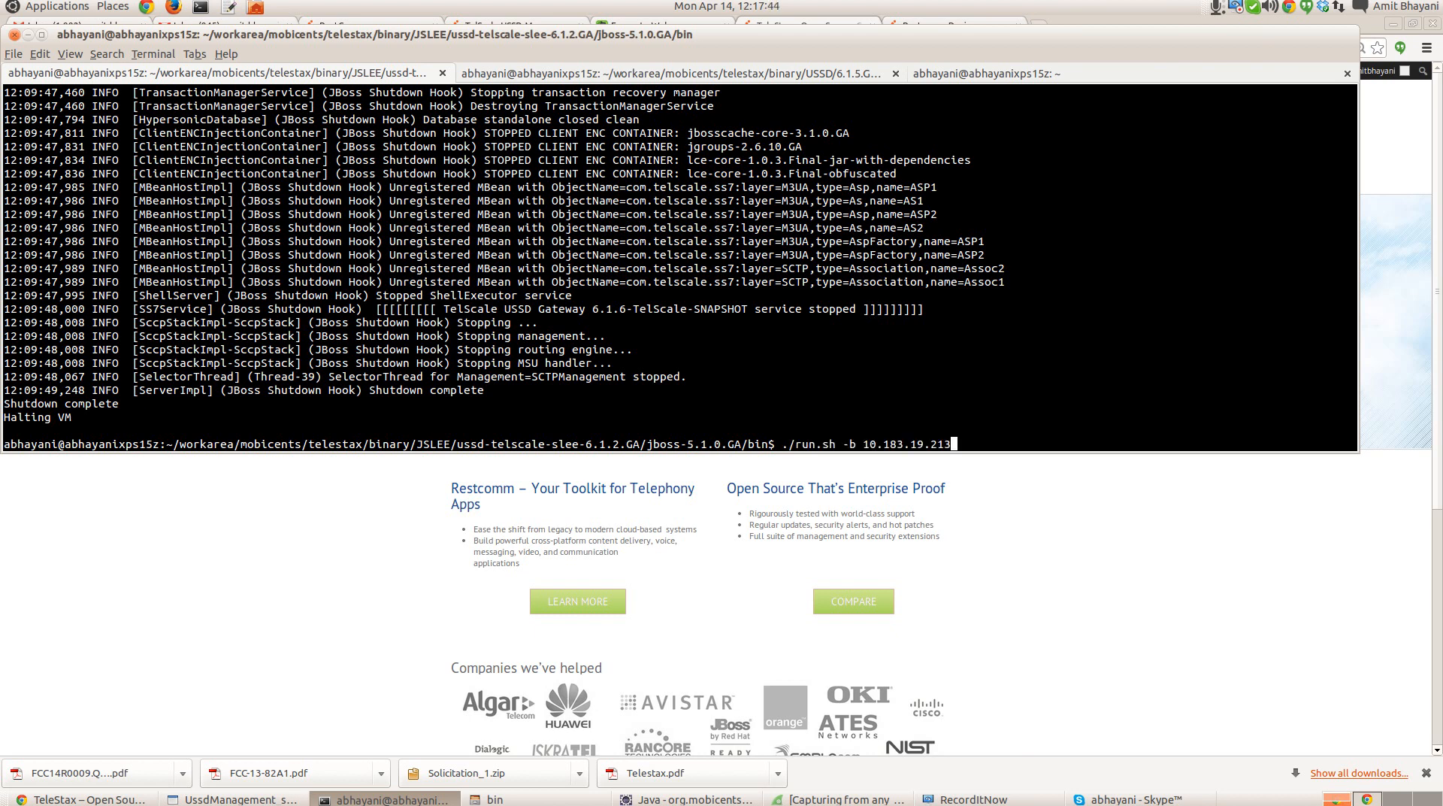
{"action": "key", "text": "Return"}
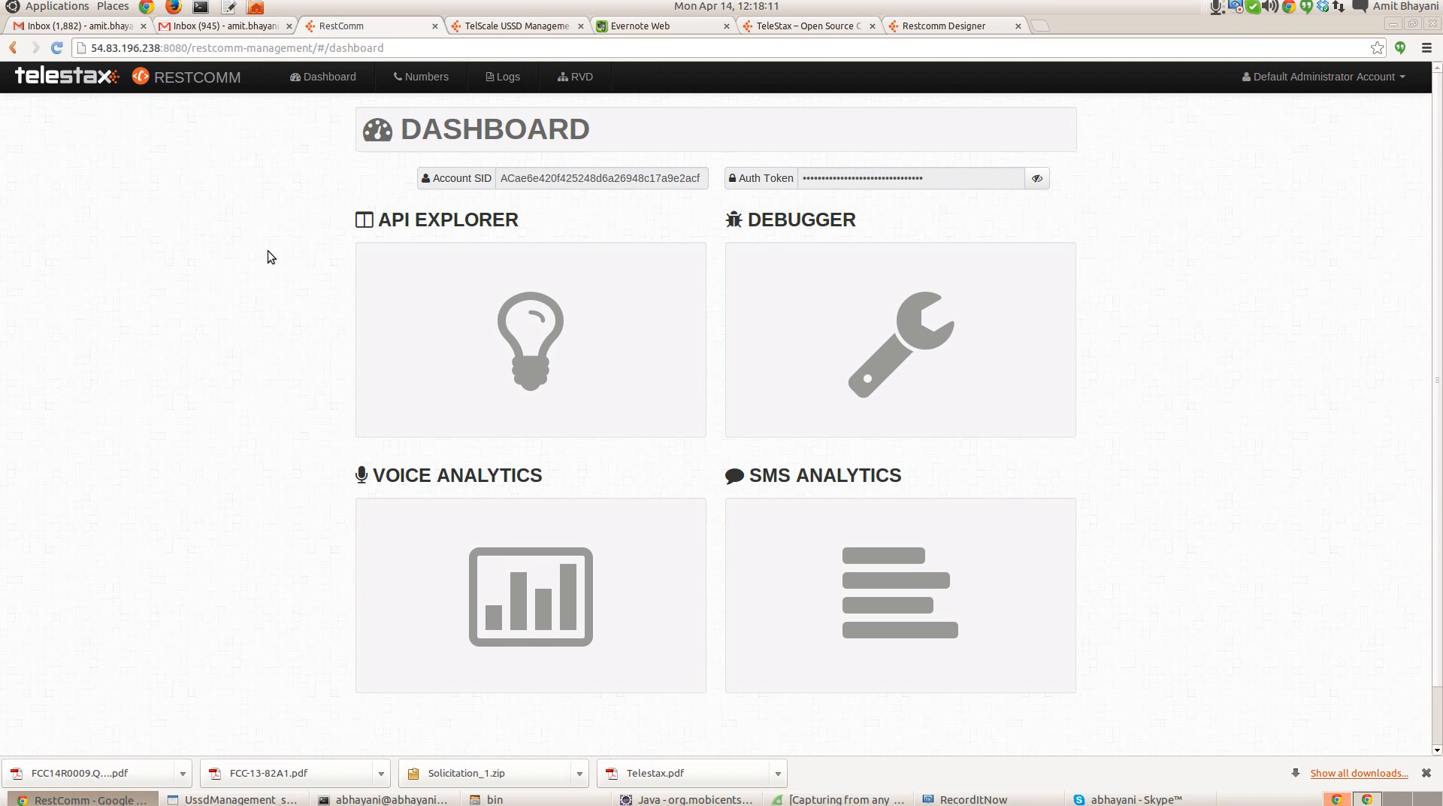
Step: Switch to the file manager and browse to the 24.xxx folder inside mobicents/3GPP
{"action": "left_click", "coordinate": [536, 799]}
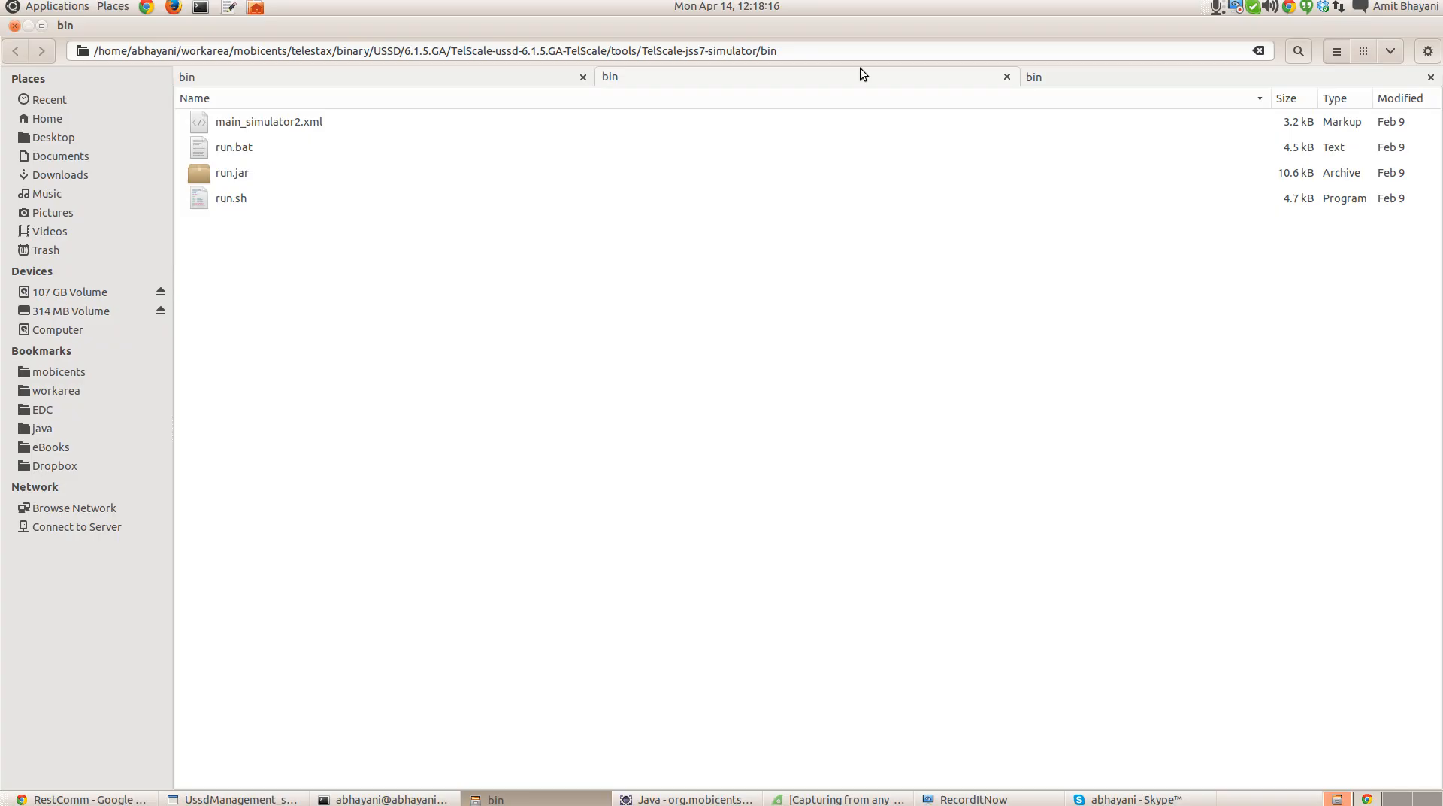
{"action": "left_click", "coordinate": [58, 371]}
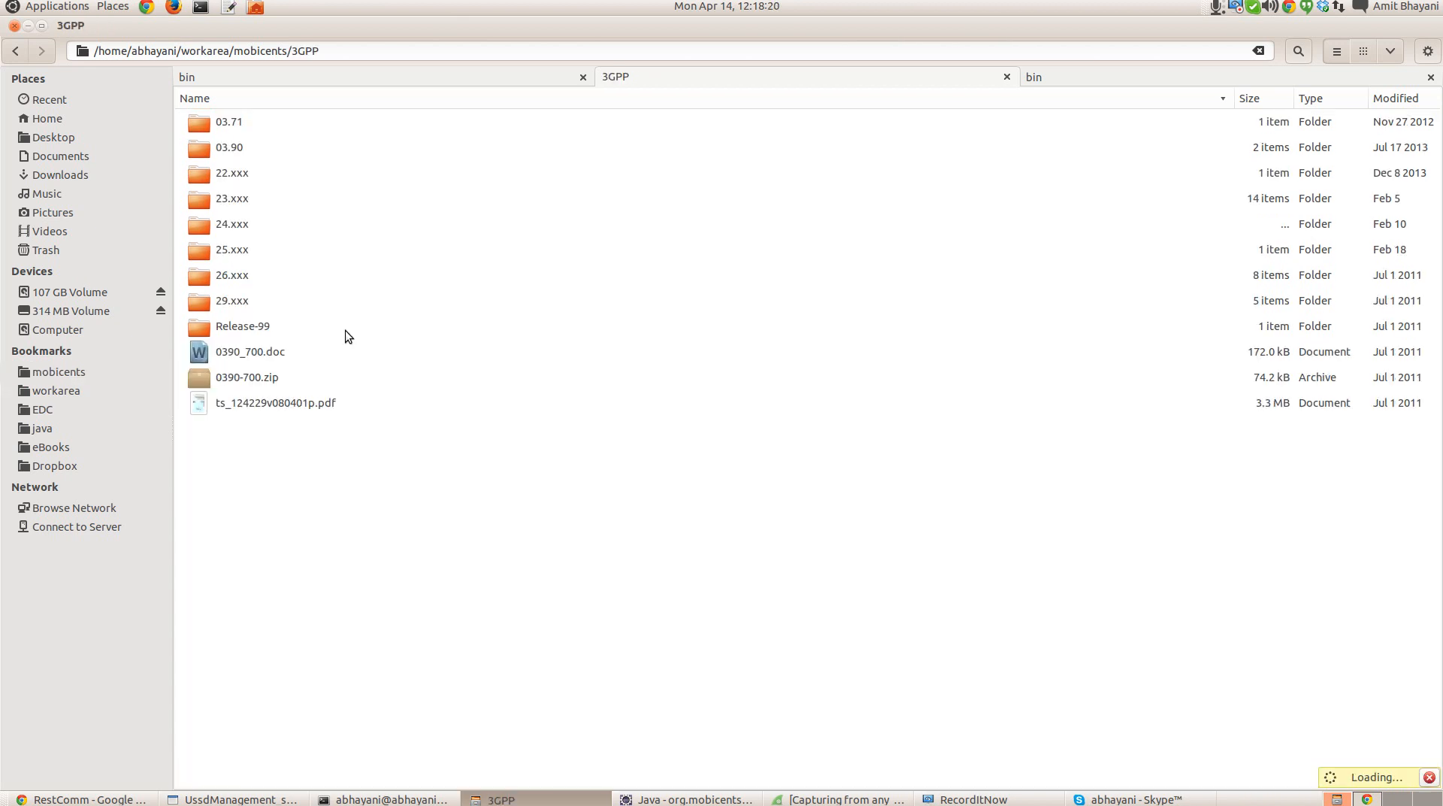
{"action": "double_click", "coordinate": [232, 224]}
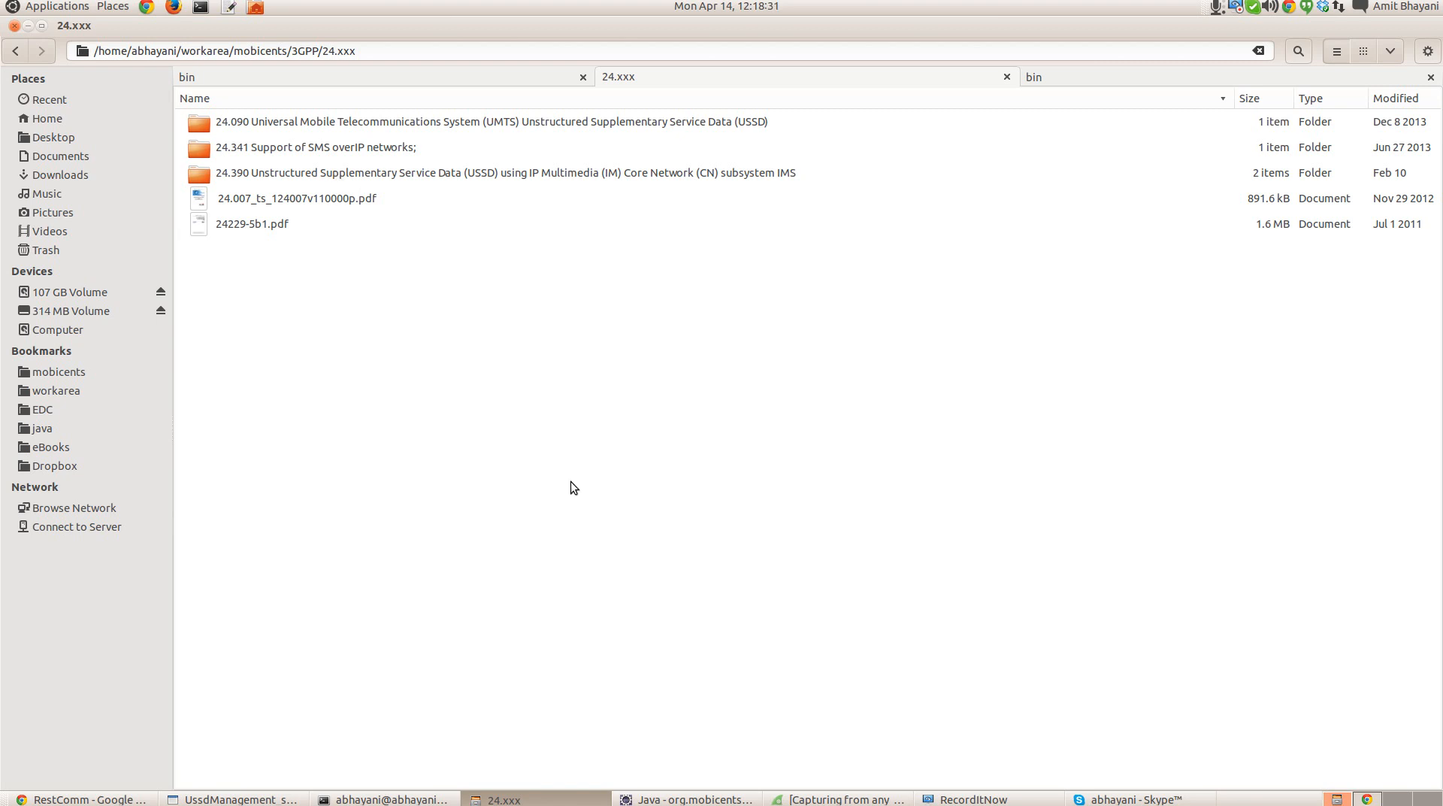
Step: Return to the terminal and check the USSD gateway's startup log
{"action": "key", "text": "alt+Tab"}
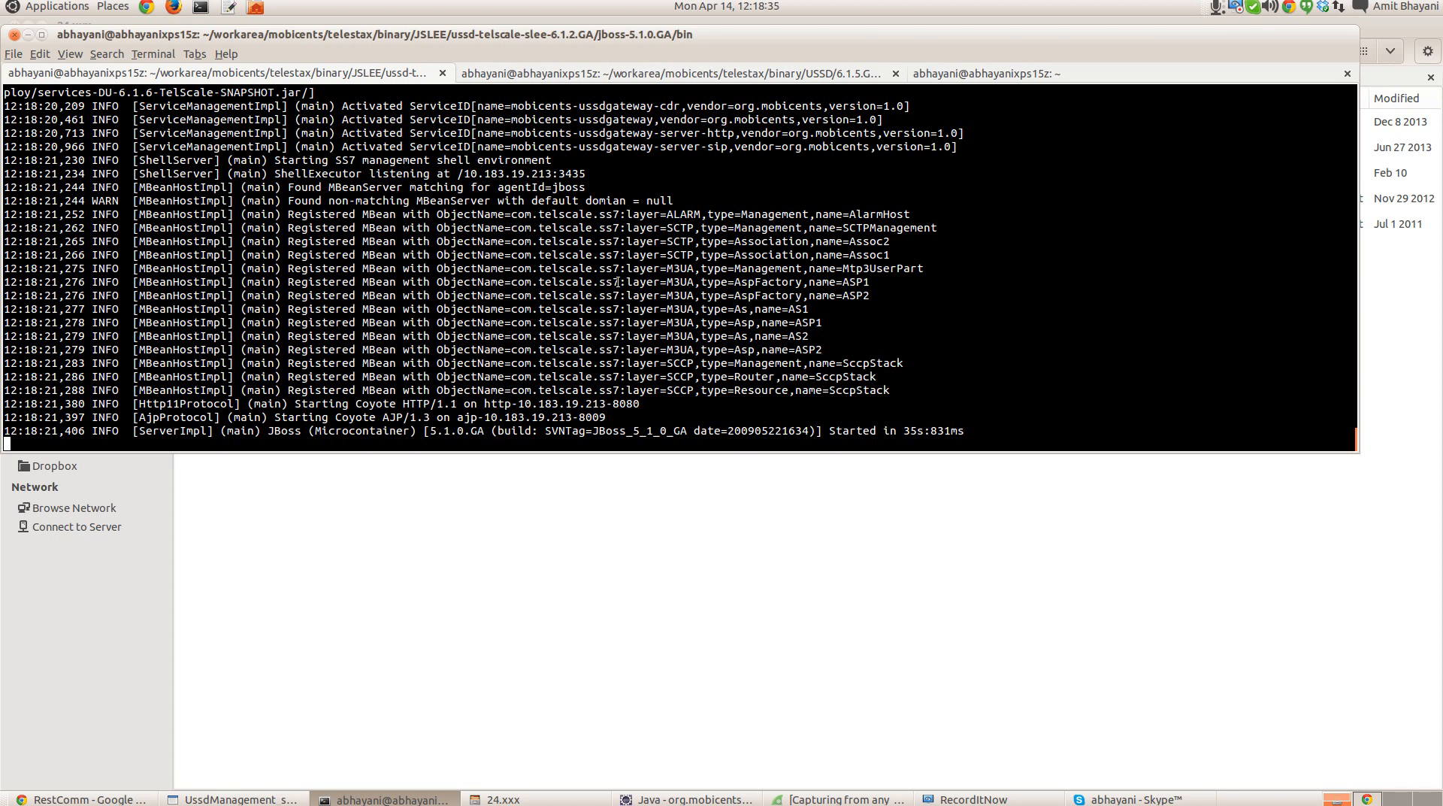
{"action": "left_click", "coordinate": [672, 73]}
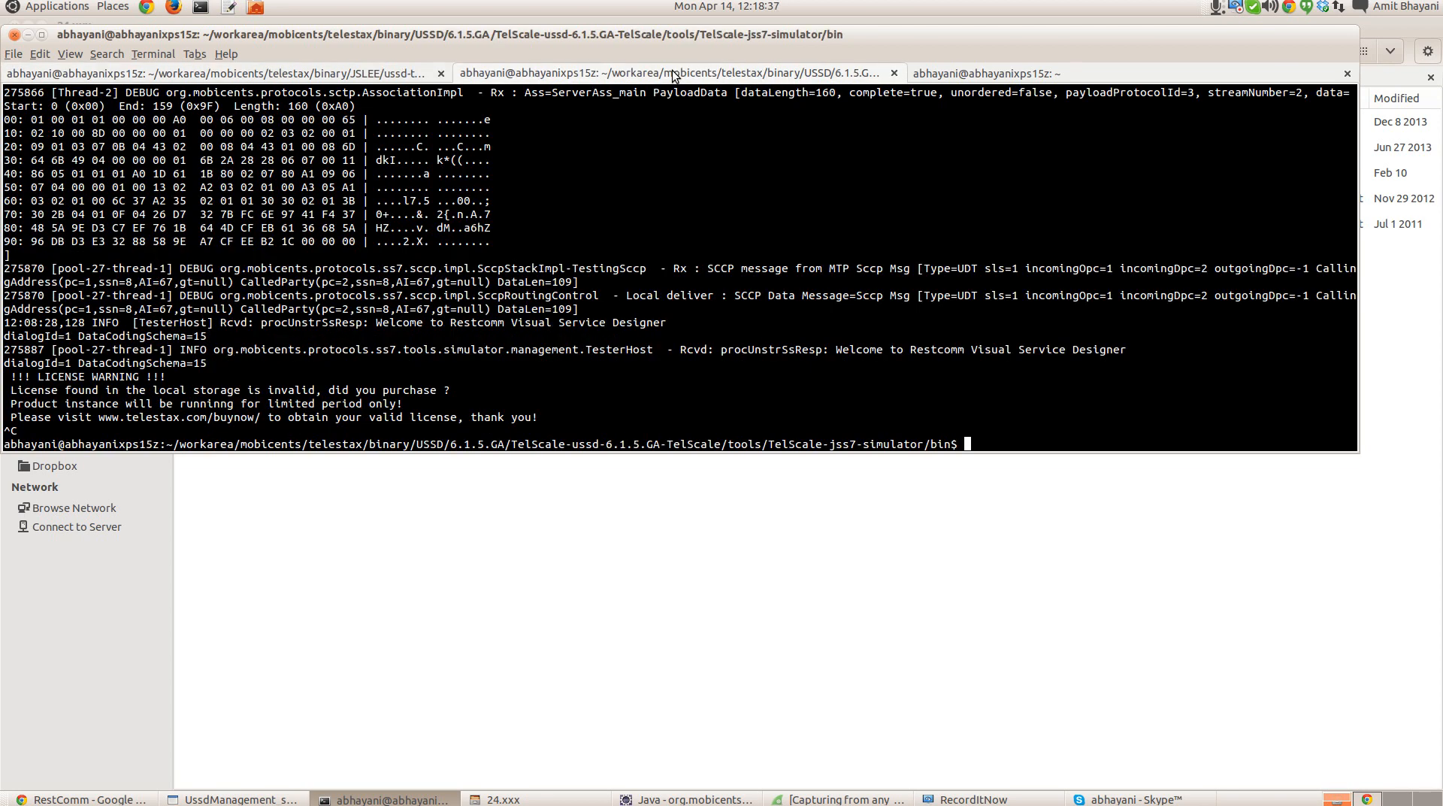
{"action": "left_click", "coordinate": [218, 73]}
{"action": "left_click_drag", "start_coordinate": [268, 281], "coordinate": [366, 377]}
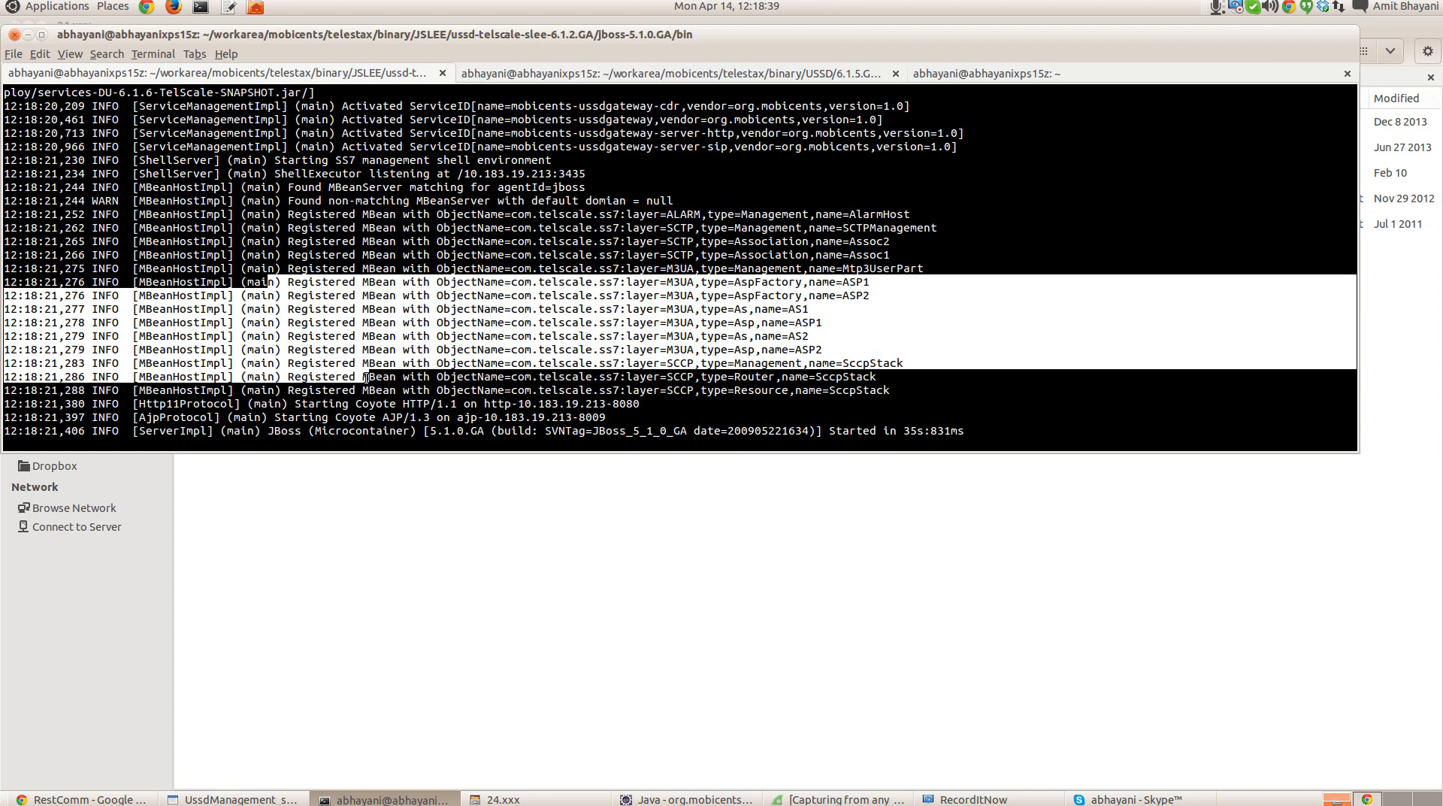
Step: Launch the SS7 simulator with ./run.sh gui using a local testerHost named main, and start its USSD client test
{"action": "left_click", "coordinate": [672, 73]}
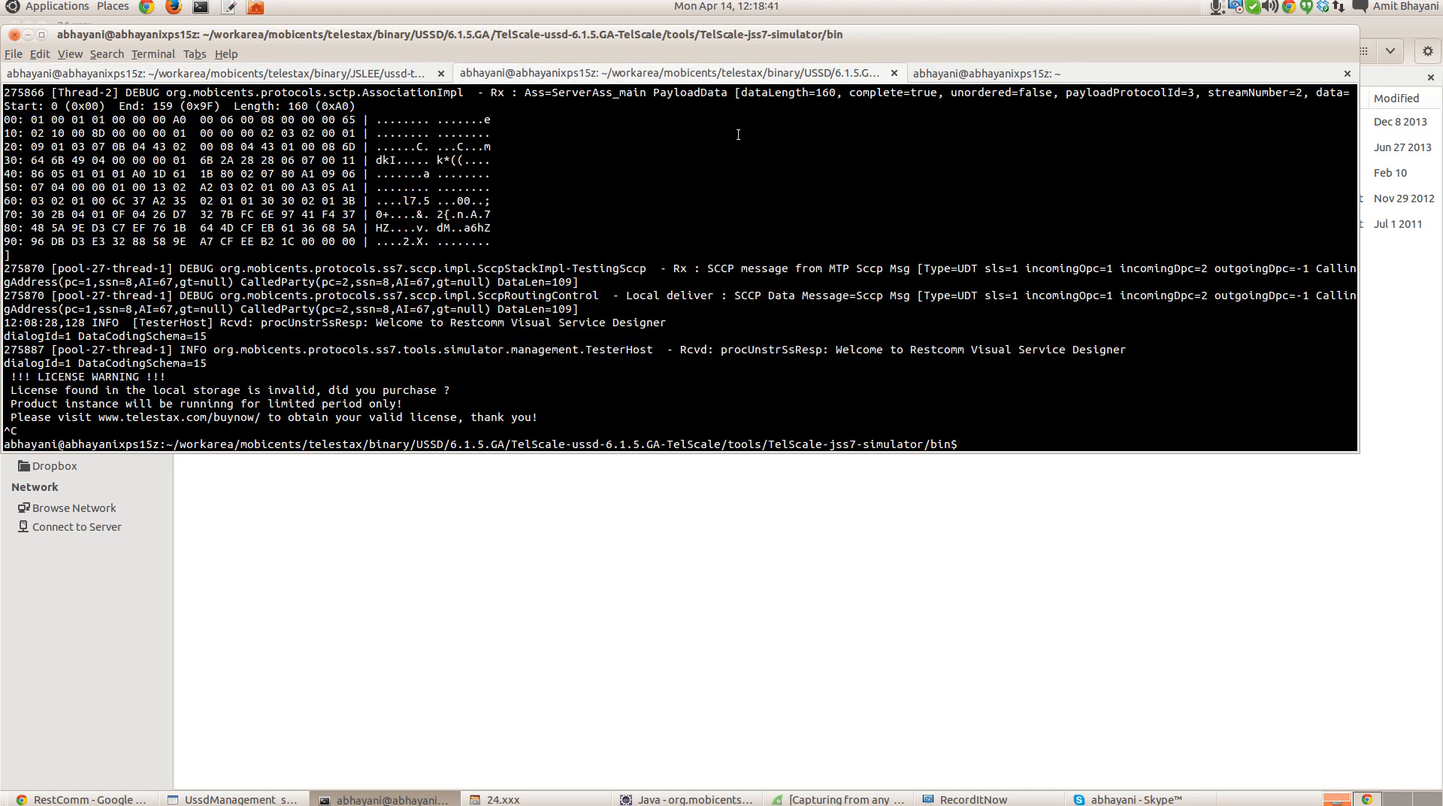
{"action": "type", "text": "./run.sh gui"}
{"action": "key", "text": "Return"}
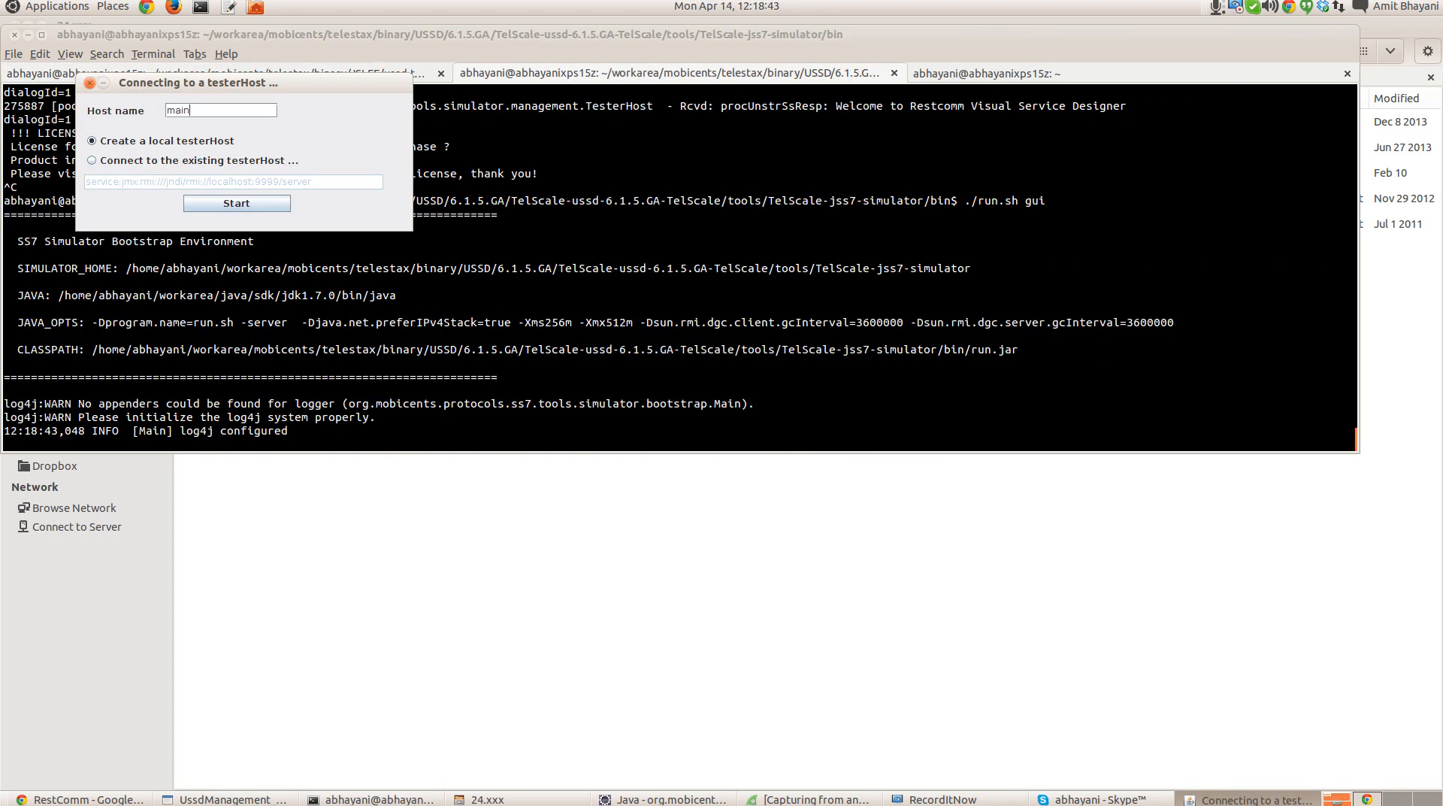
{"action": "key", "text": "Return"}
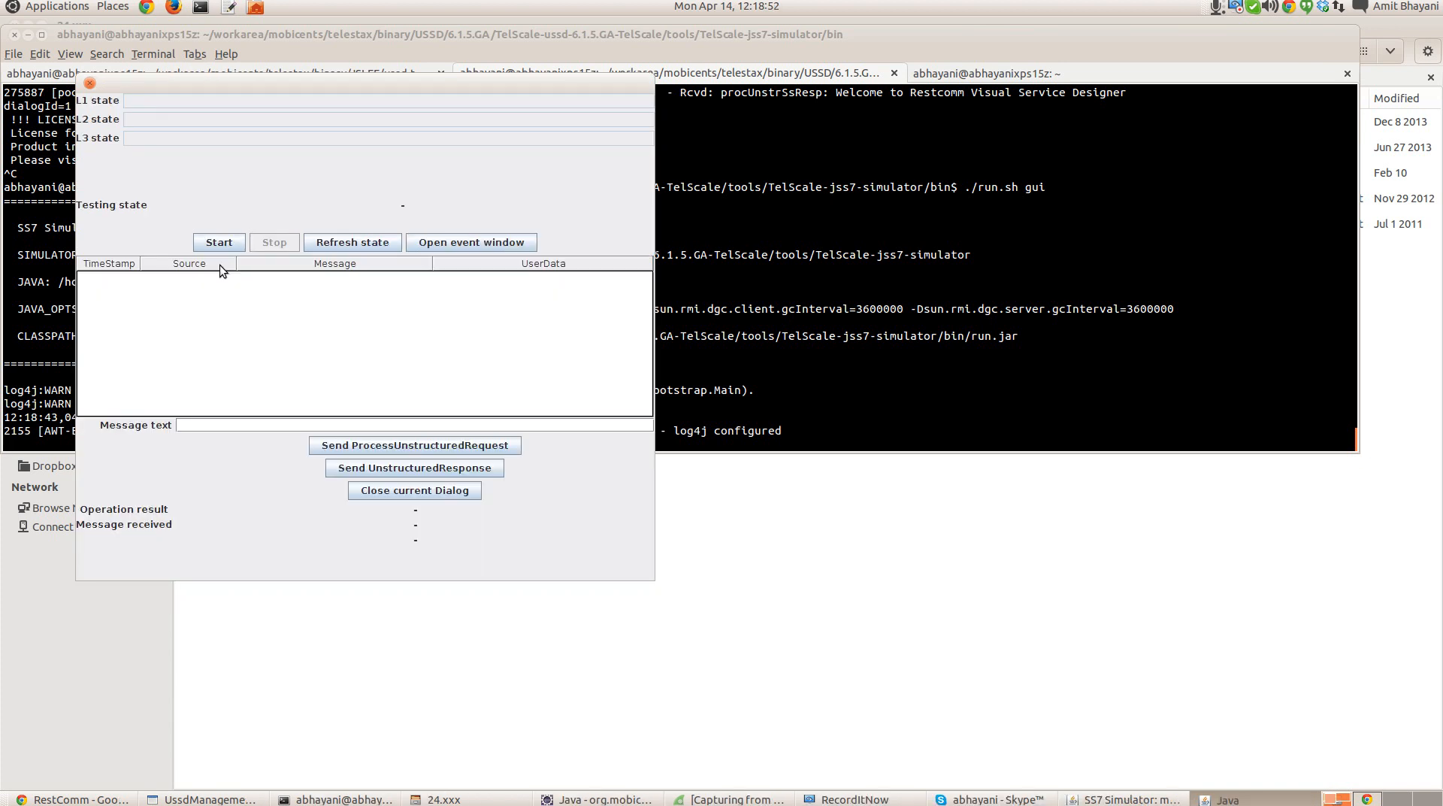
{"action": "left_click", "coordinate": [219, 242]}
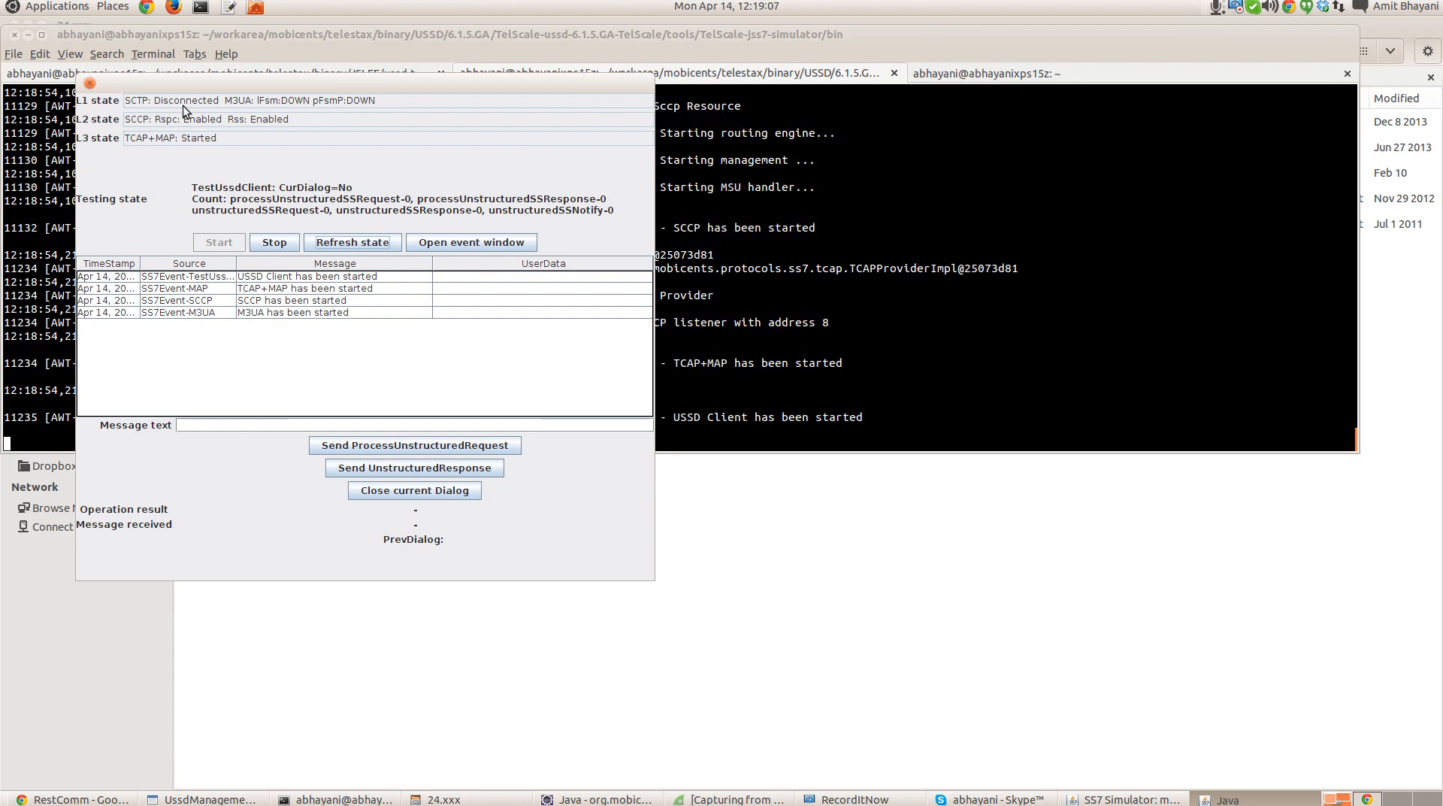
Step: Switch to the USSD management console in the browser, reload it and open the short code routing rules
{"action": "left_click", "coordinate": [98, 800]}
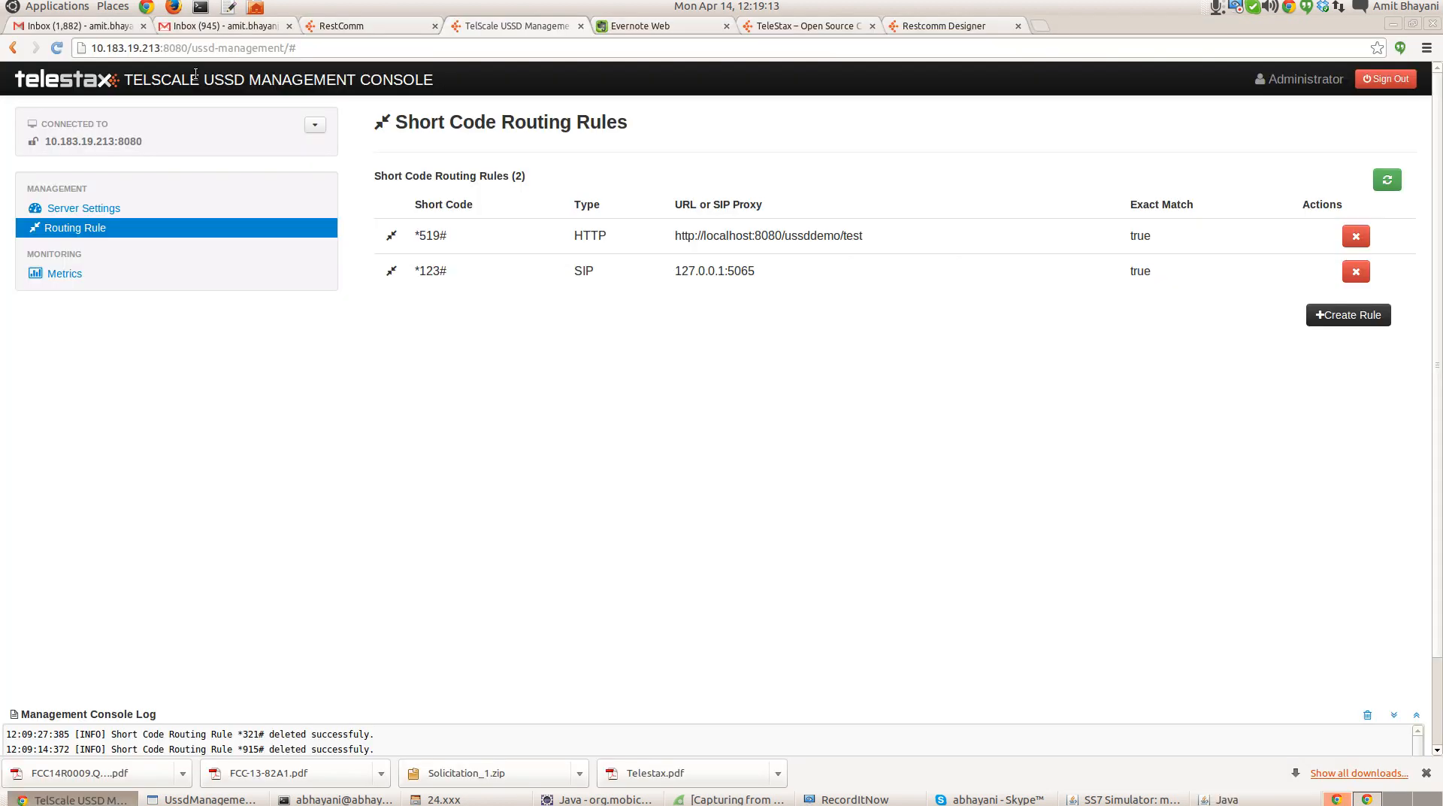
{"action": "key", "text": "F5"}
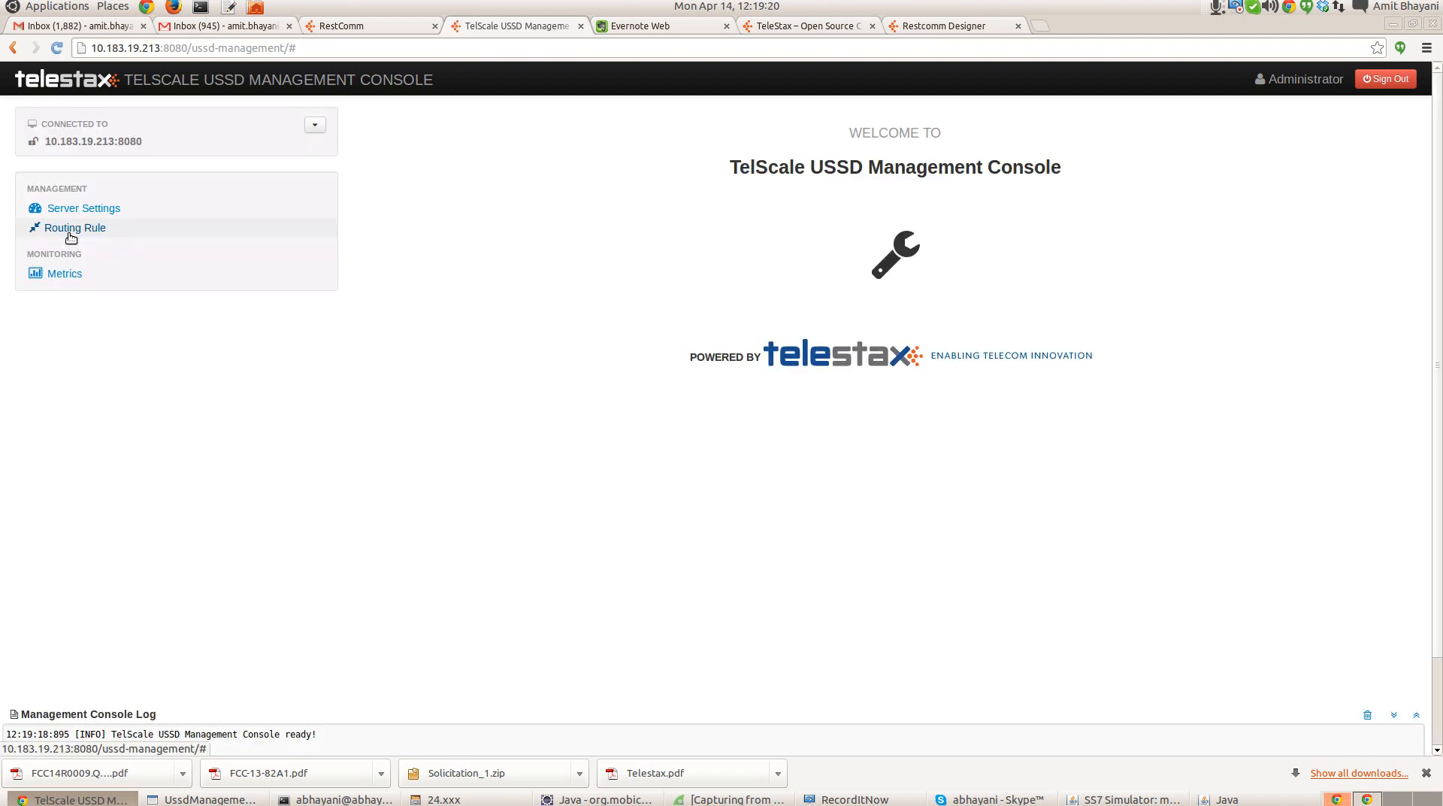
{"action": "left_click", "coordinate": [71, 236]}
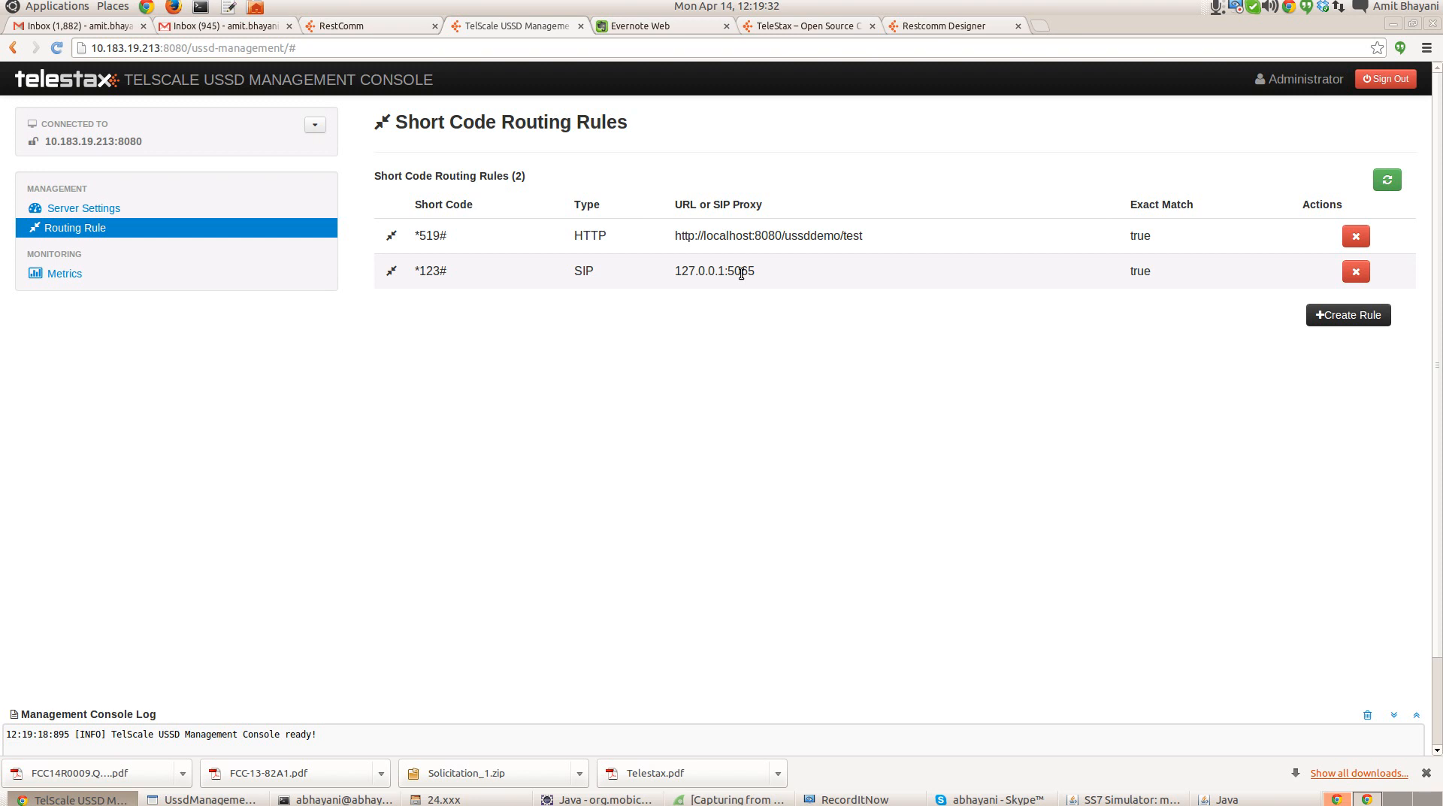
Step: Begin a new routing rule with short code *556 and type SIP
{"action": "left_click", "coordinate": [1351, 315]}
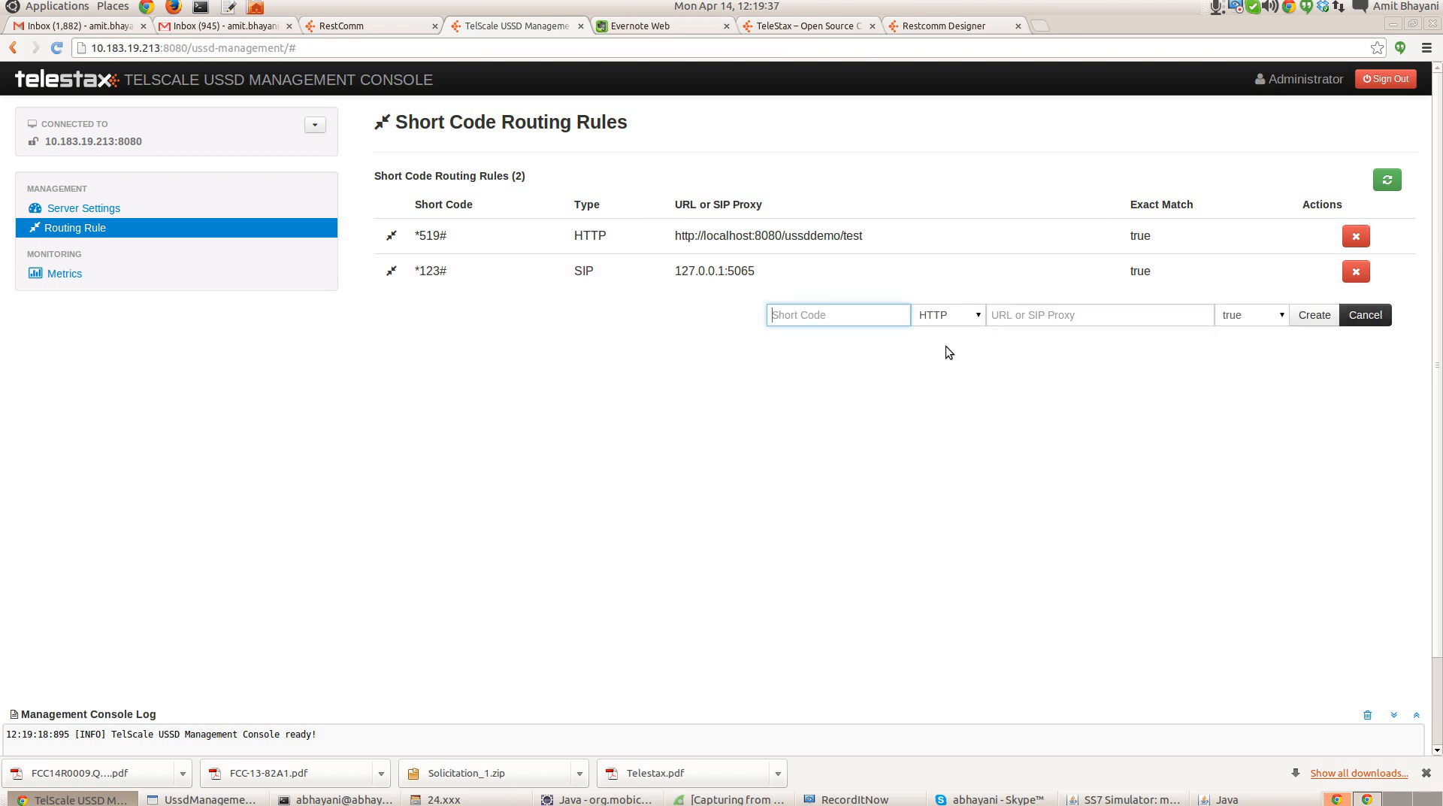
{"action": "type", "text": "*556"}
{"action": "left_click", "coordinate": [966, 315]}
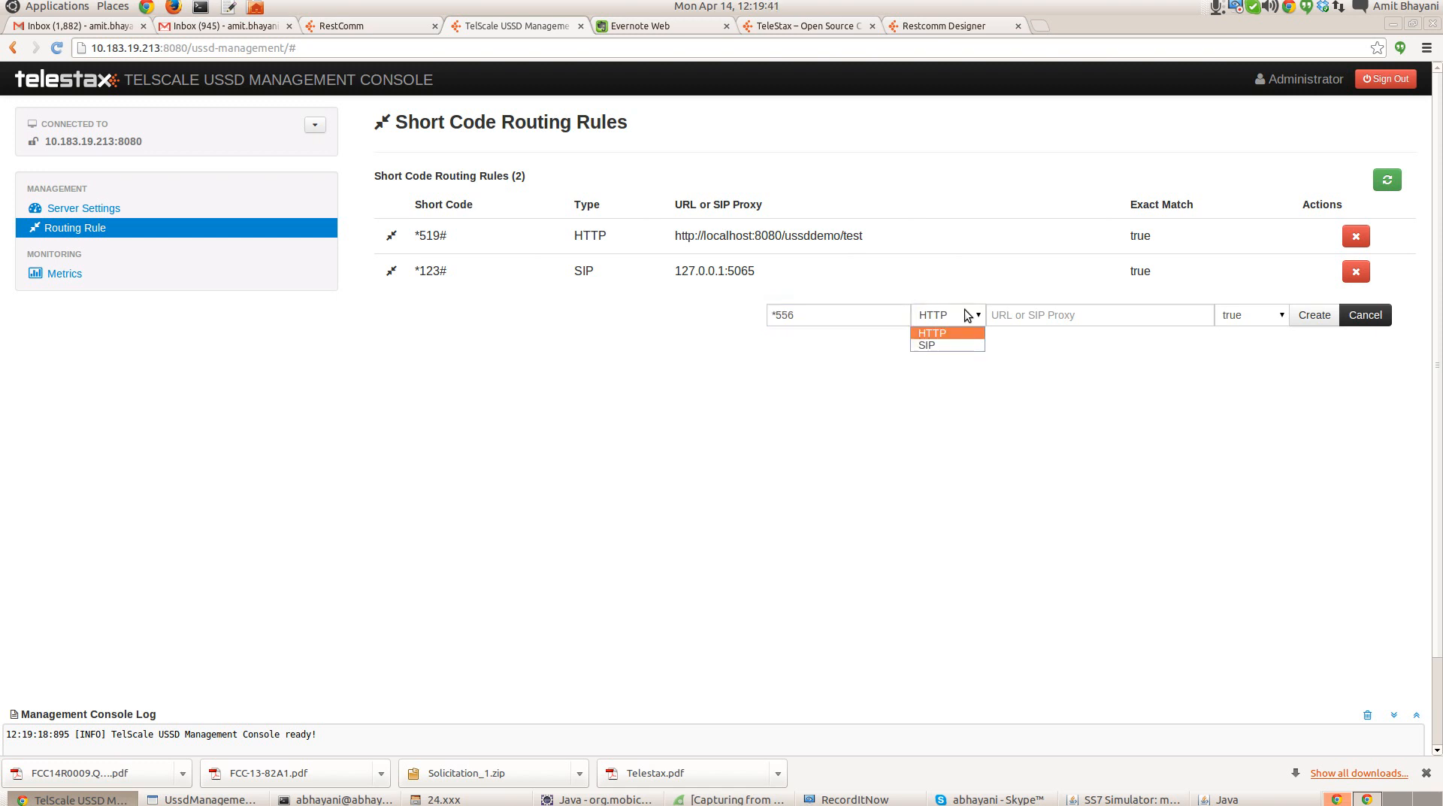
{"action": "left_click", "coordinate": [931, 345]}
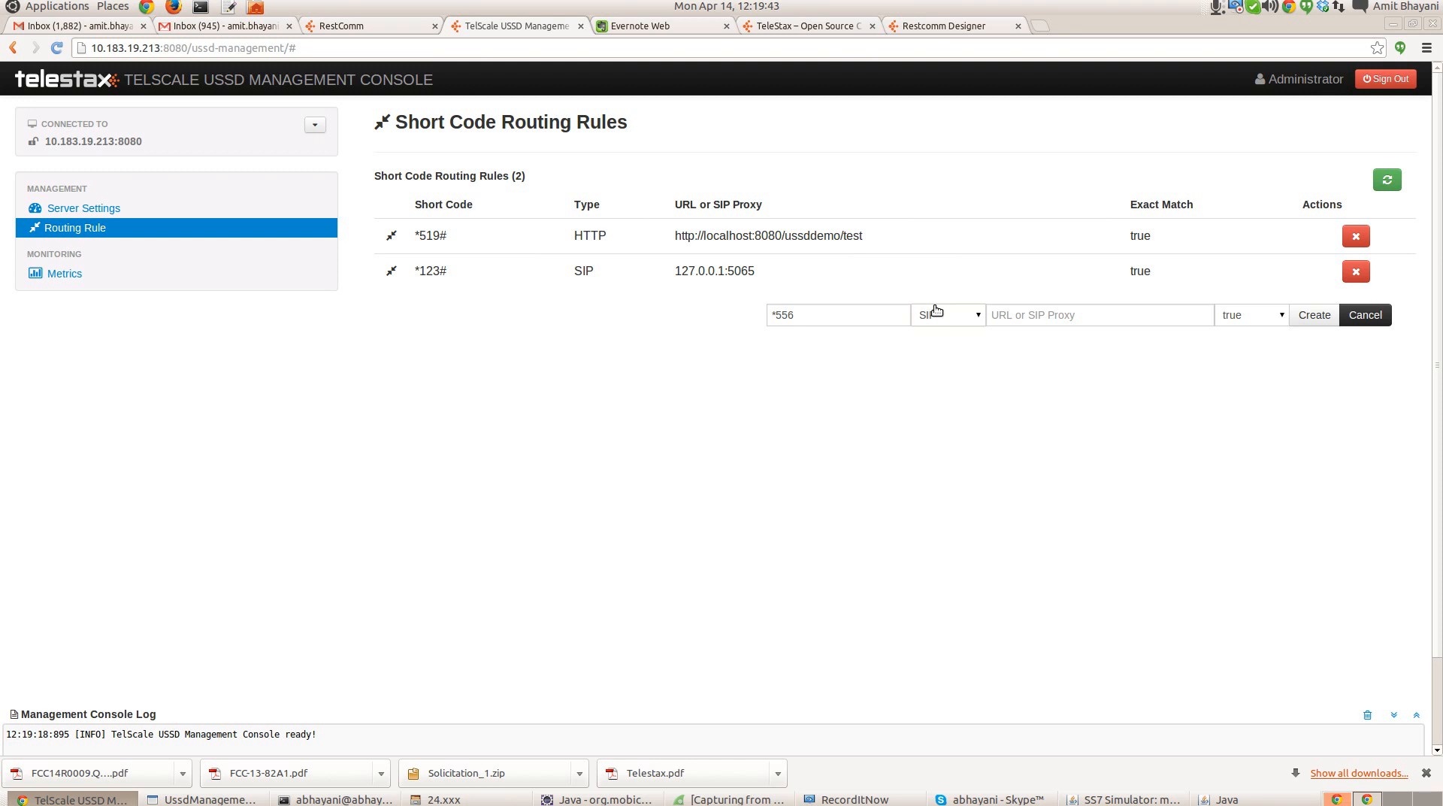
{"action": "key", "text": "Tab"}
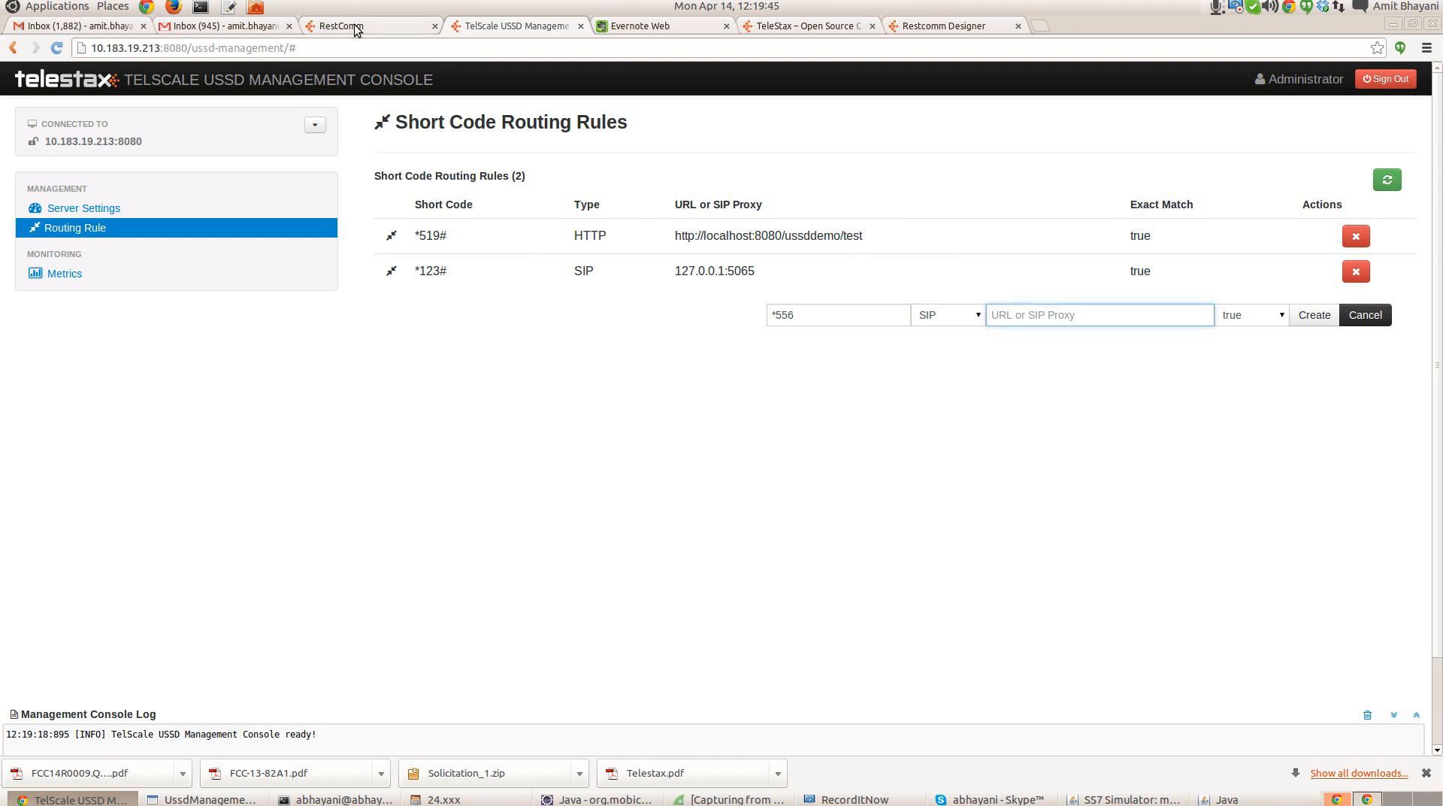
{"action": "left_click", "coordinate": [356, 28]}
{"action": "type", "text": "http://54.83.196.238"}
{"action": "key", "text": "Home"}
{"action": "key", "text": "Delete"}
{"action": "key", "text": "Delete"}
{"action": "key", "text": "Delete"}
{"action": "key", "text": "Delete"}
{"action": "key", "text": "Delete"}
{"action": "key", "text": "Delete"}
{"action": "key", "text": "Delete"}
{"action": "type", "text": ":5080"}
Step: Set the *556 rule's exact match to false and create the rule
{"action": "left_click", "coordinate": [1269, 320]}
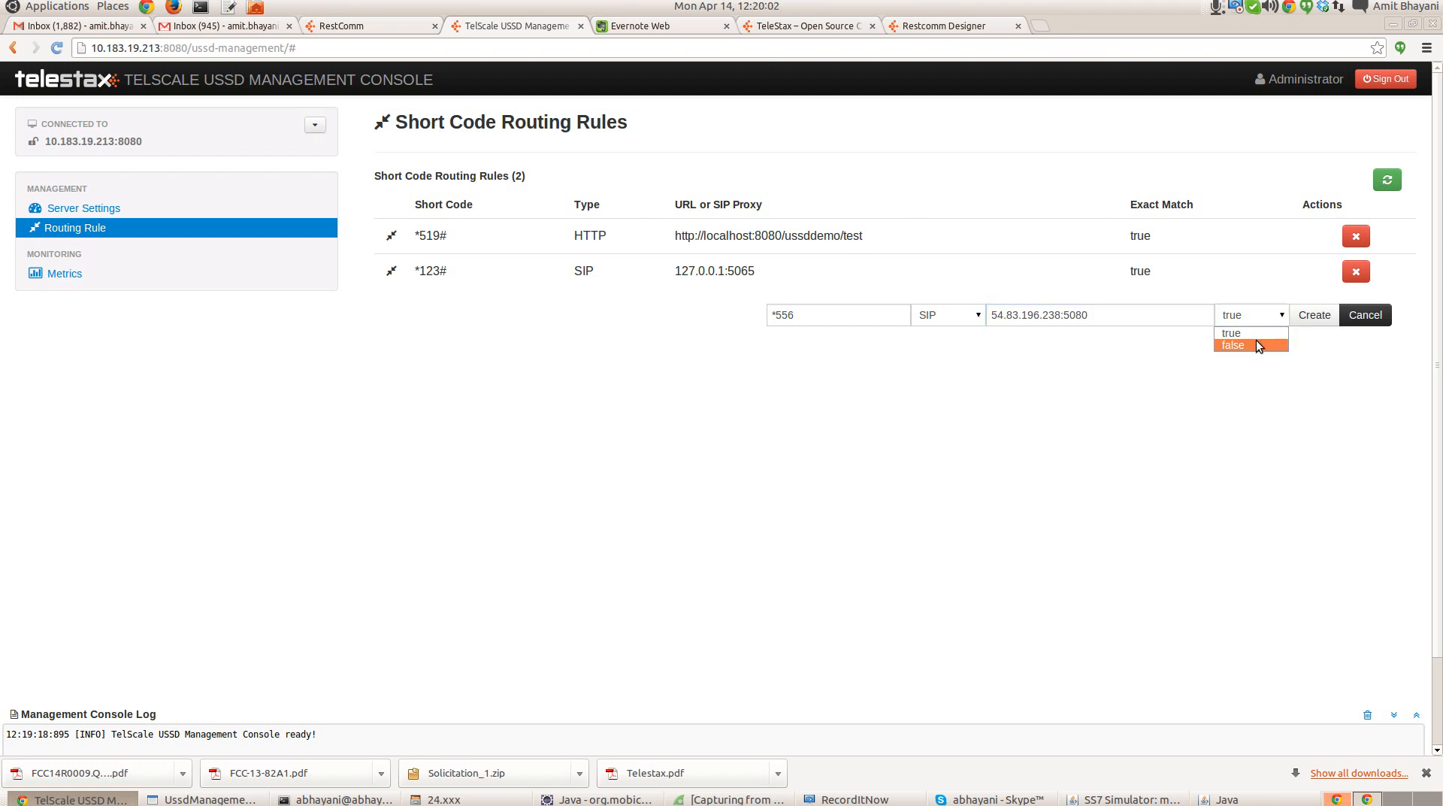
{"action": "left_click", "coordinate": [1256, 343]}
{"action": "left_click", "coordinate": [1313, 315]}
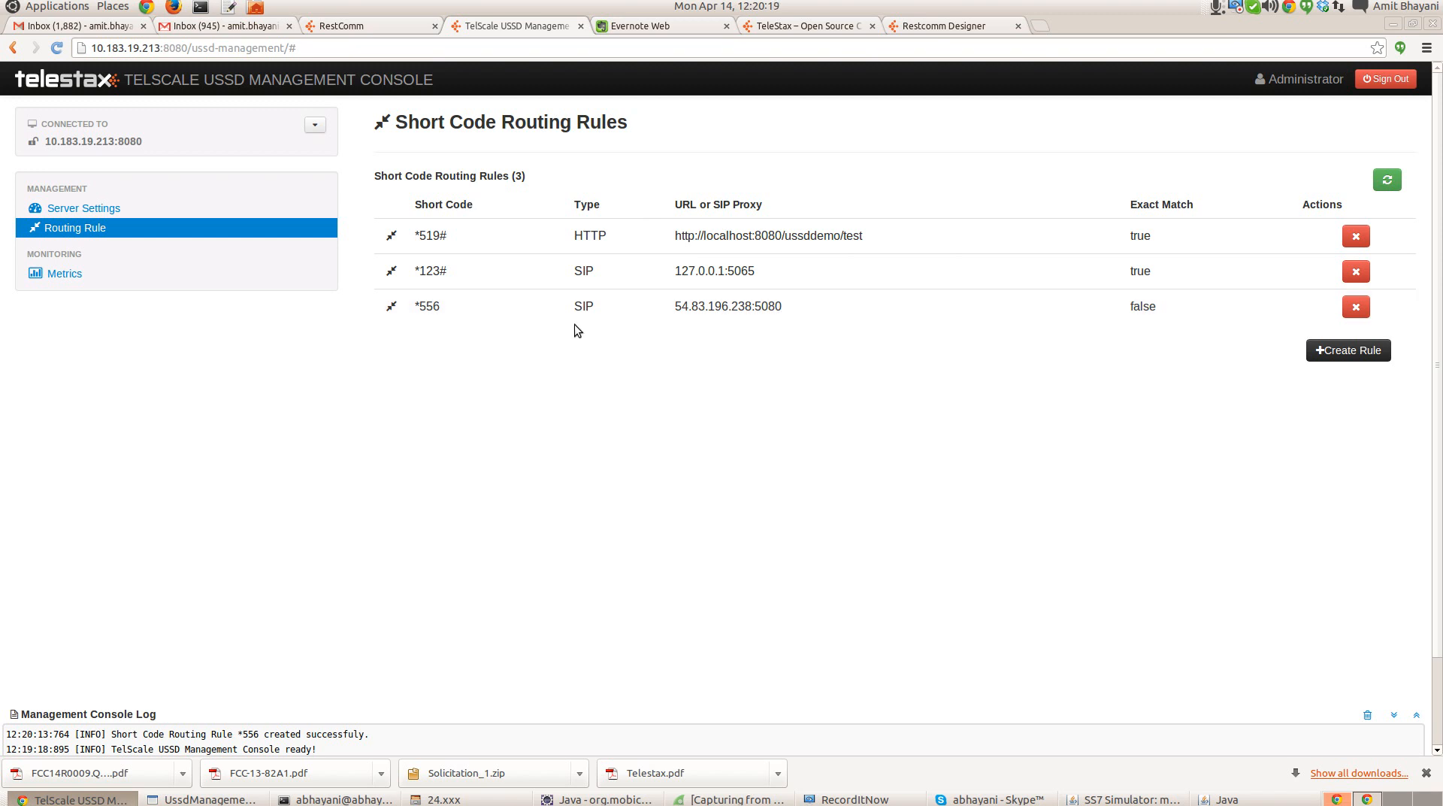
Step: Open the numbers list in RestComm and begin registering a new number, *556#
{"action": "left_click", "coordinate": [369, 22]}
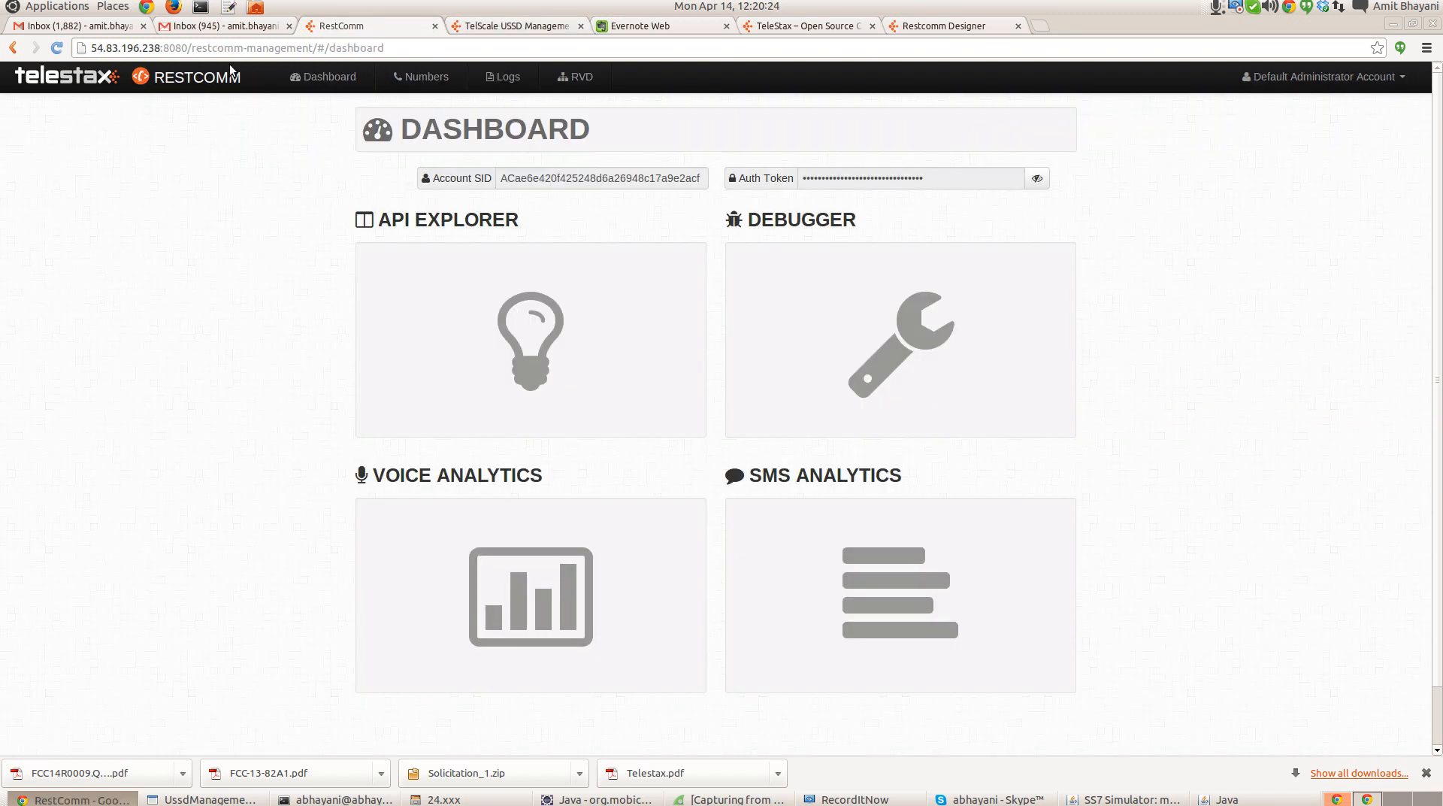
{"action": "left_click", "coordinate": [442, 80]}
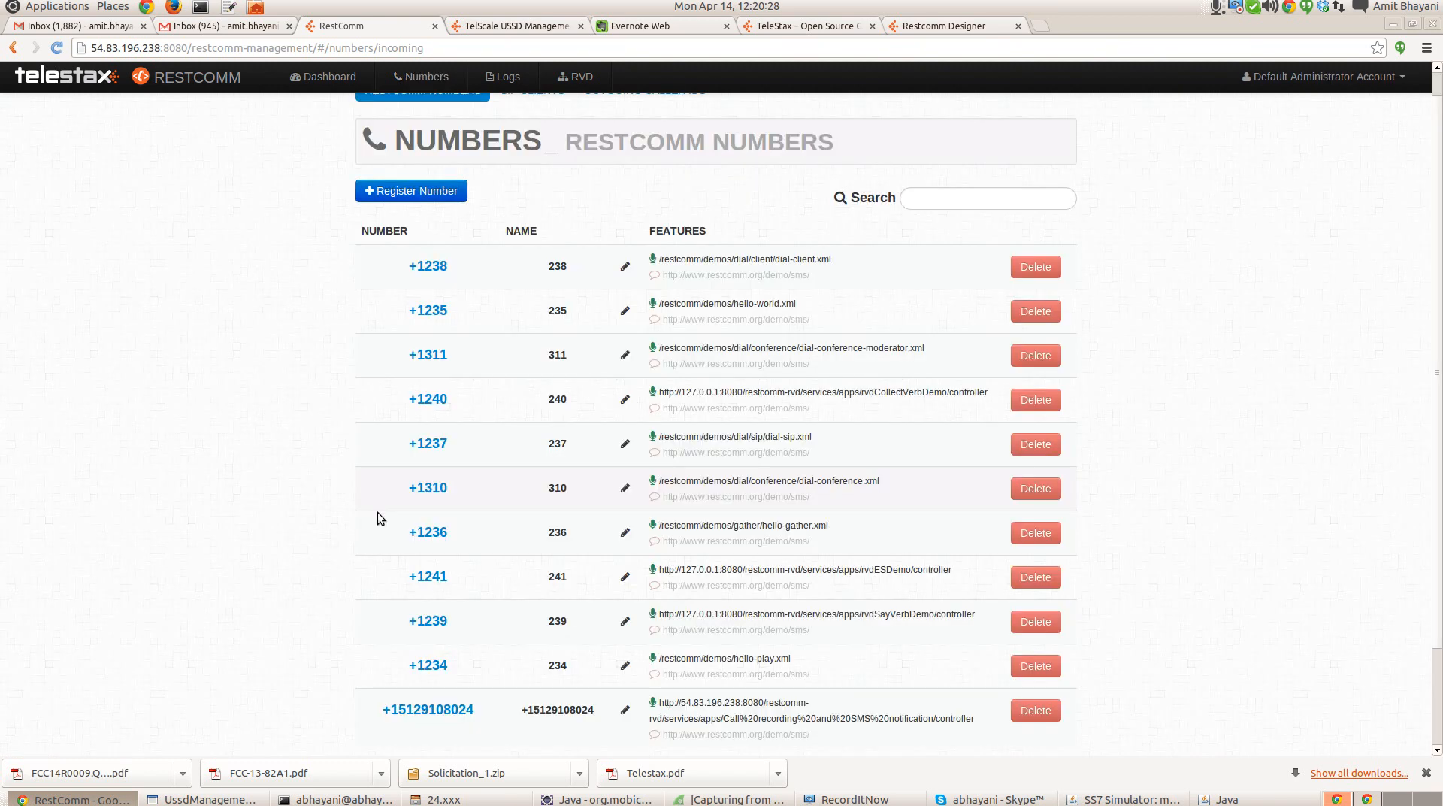
{"action": "left_click", "coordinate": [417, 190]}
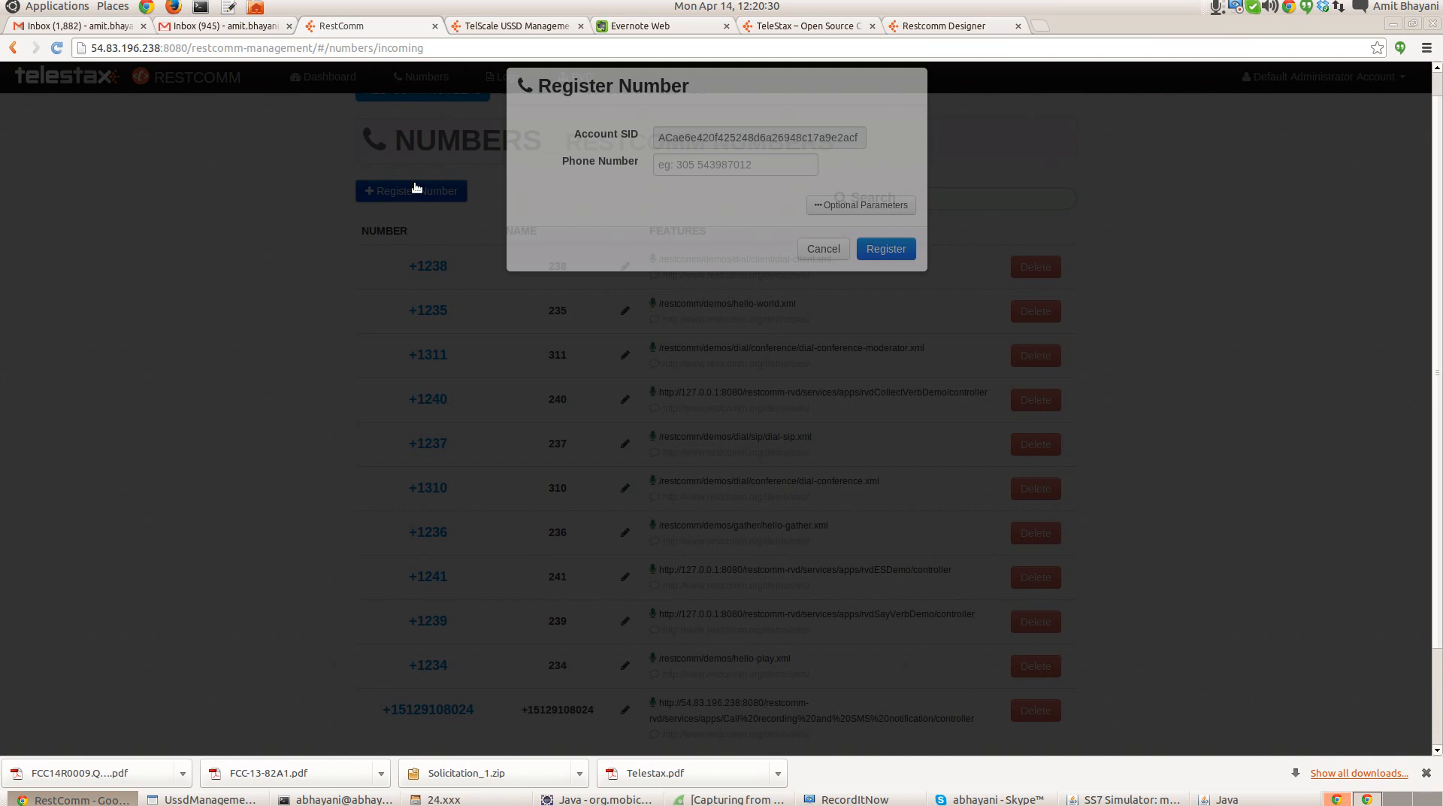
{"action": "left_click", "coordinate": [701, 225]}
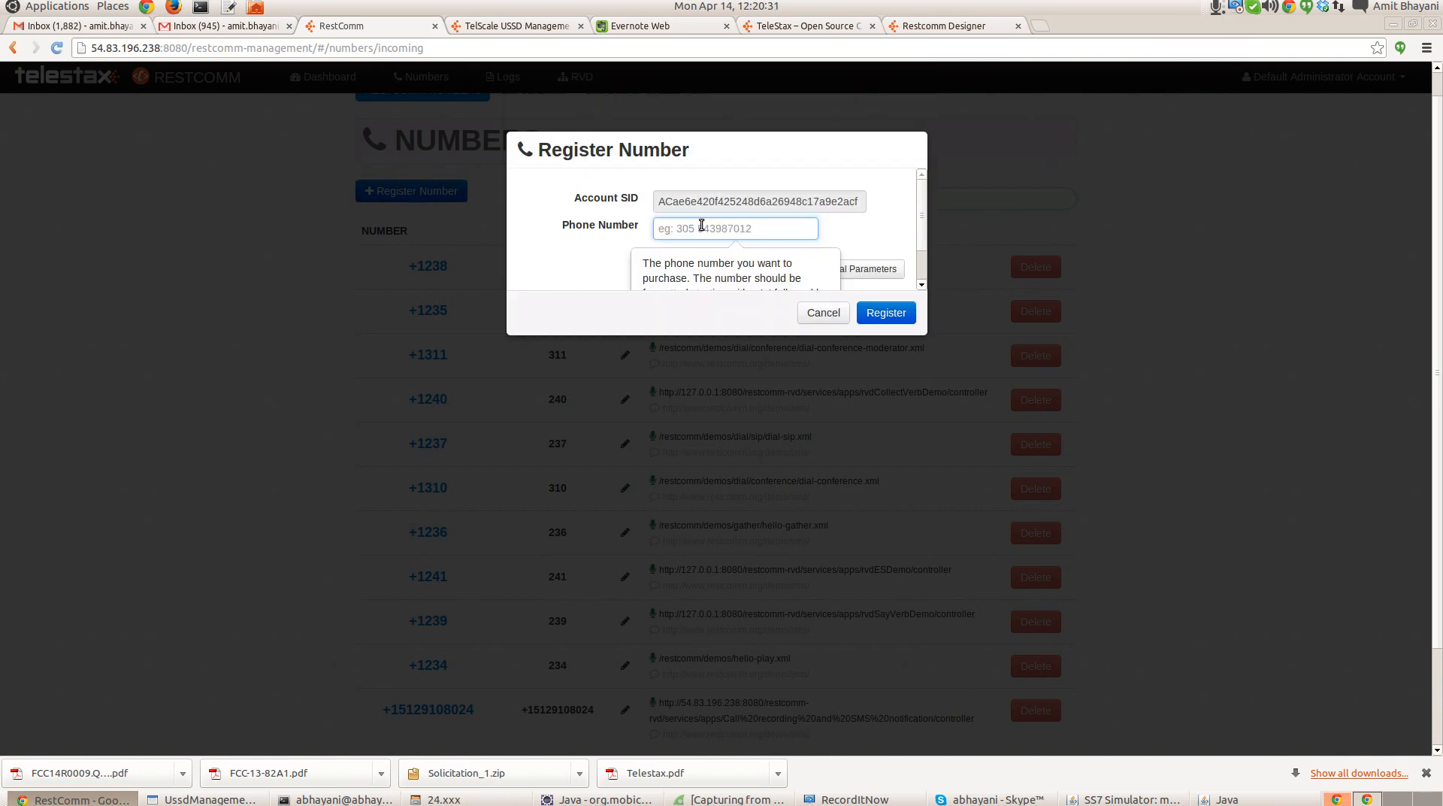
{"action": "type", "text": "*556#"}
{"action": "left_click", "coordinate": [804, 219]}
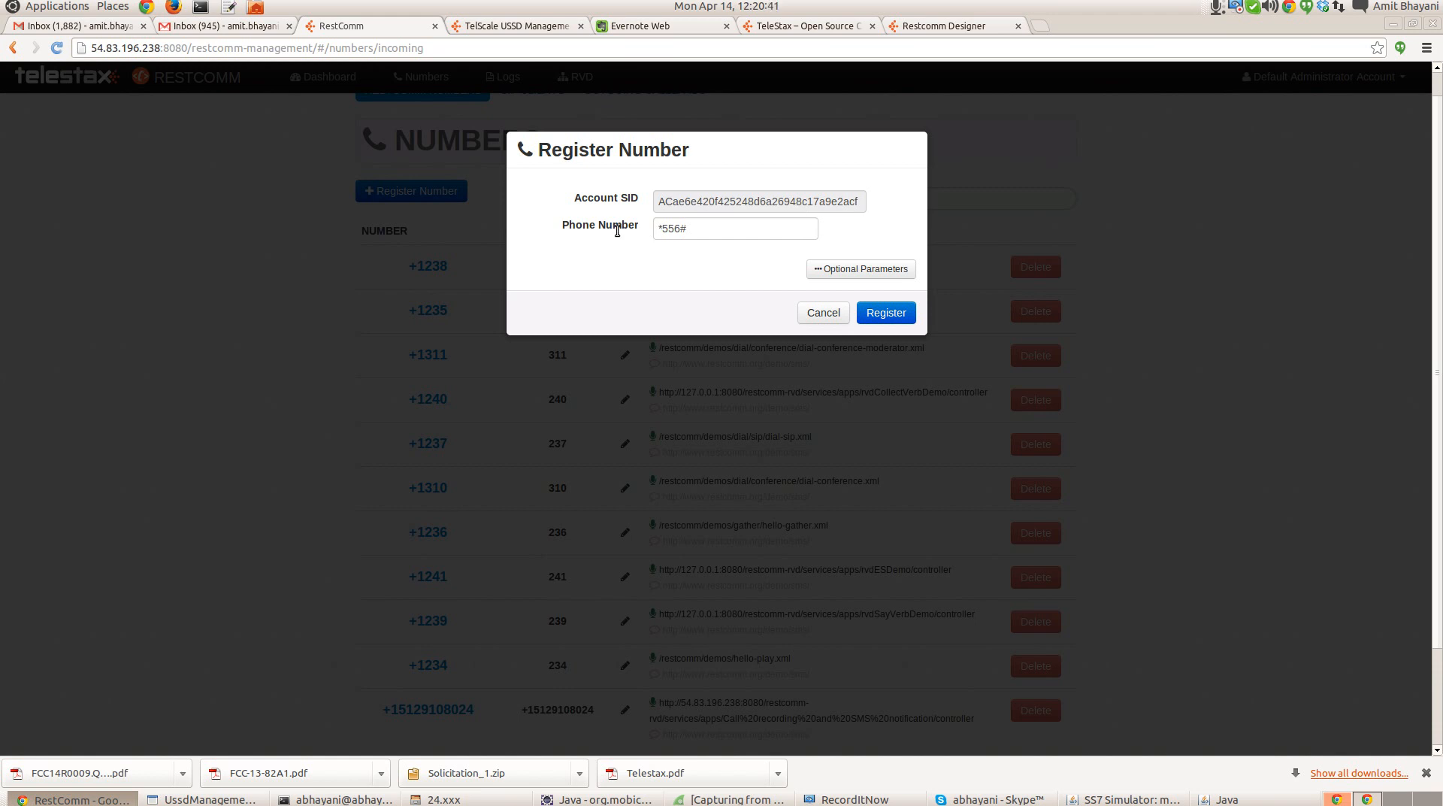
{"action": "scroll", "coordinate": [689, 230], "scroll_direction": "down", "scroll_amount": 1}
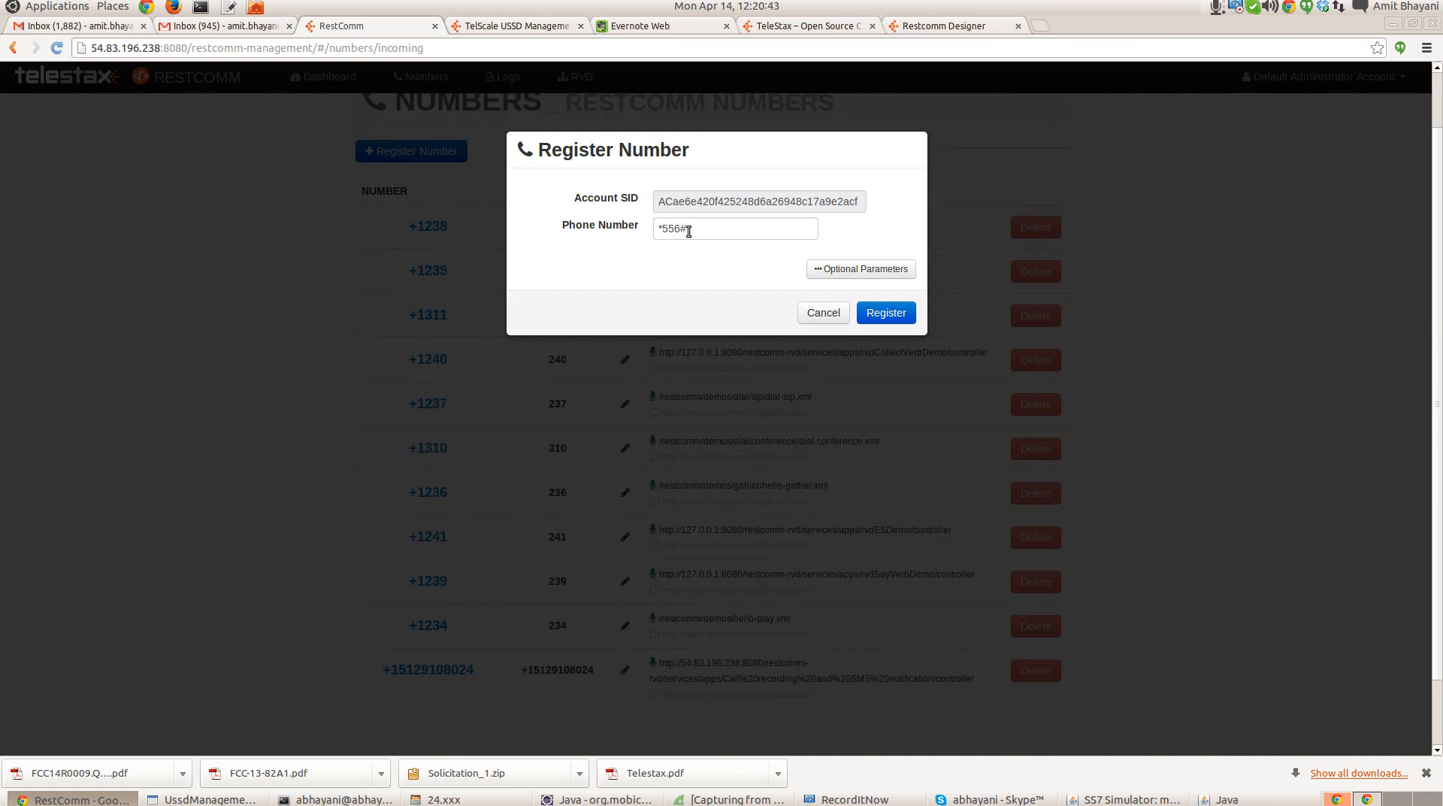
Step: Show the optional parameters of the *556# registration and start creating a new application for its voice request URL
{"action": "left_click", "coordinate": [874, 272]}
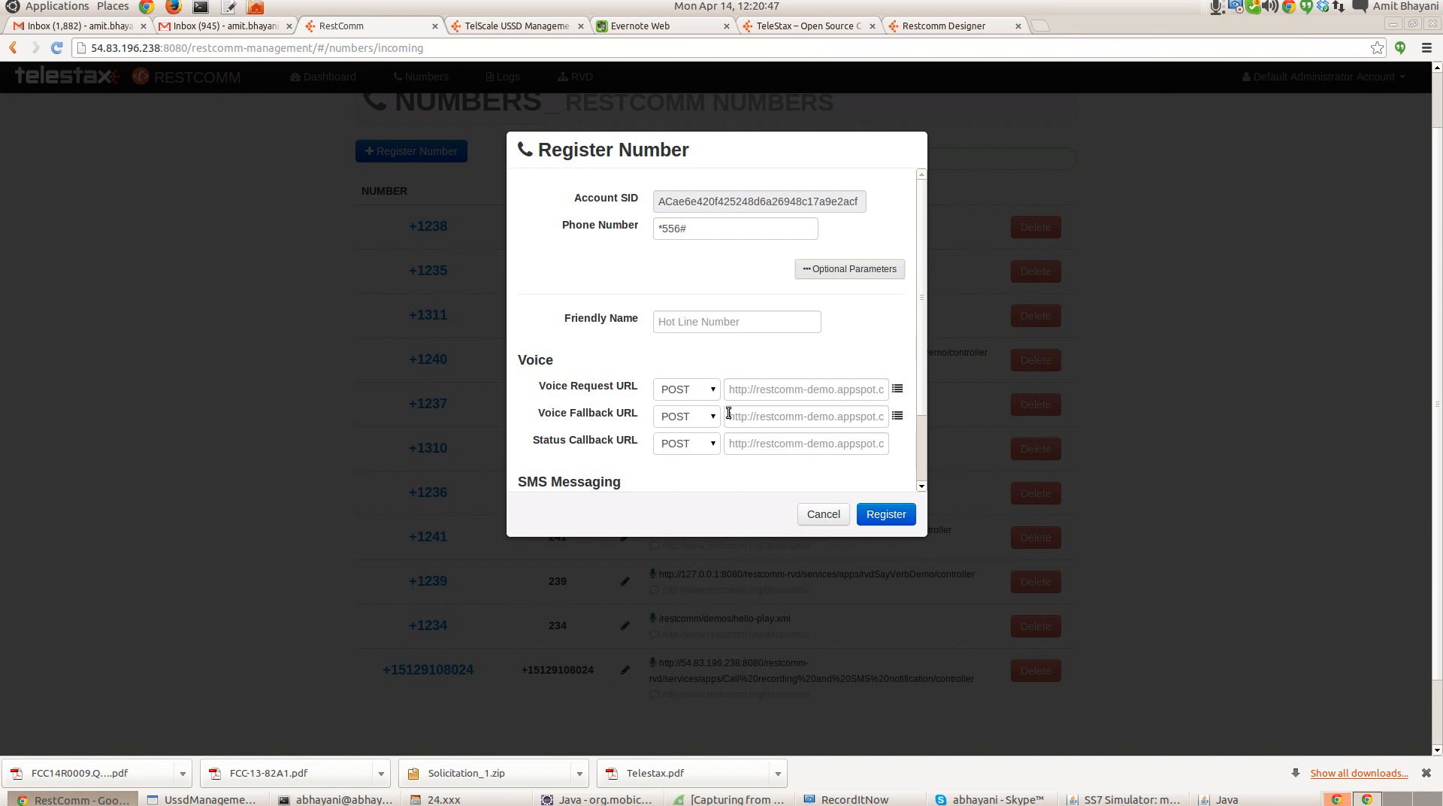
{"action": "left_click", "coordinate": [765, 383]}
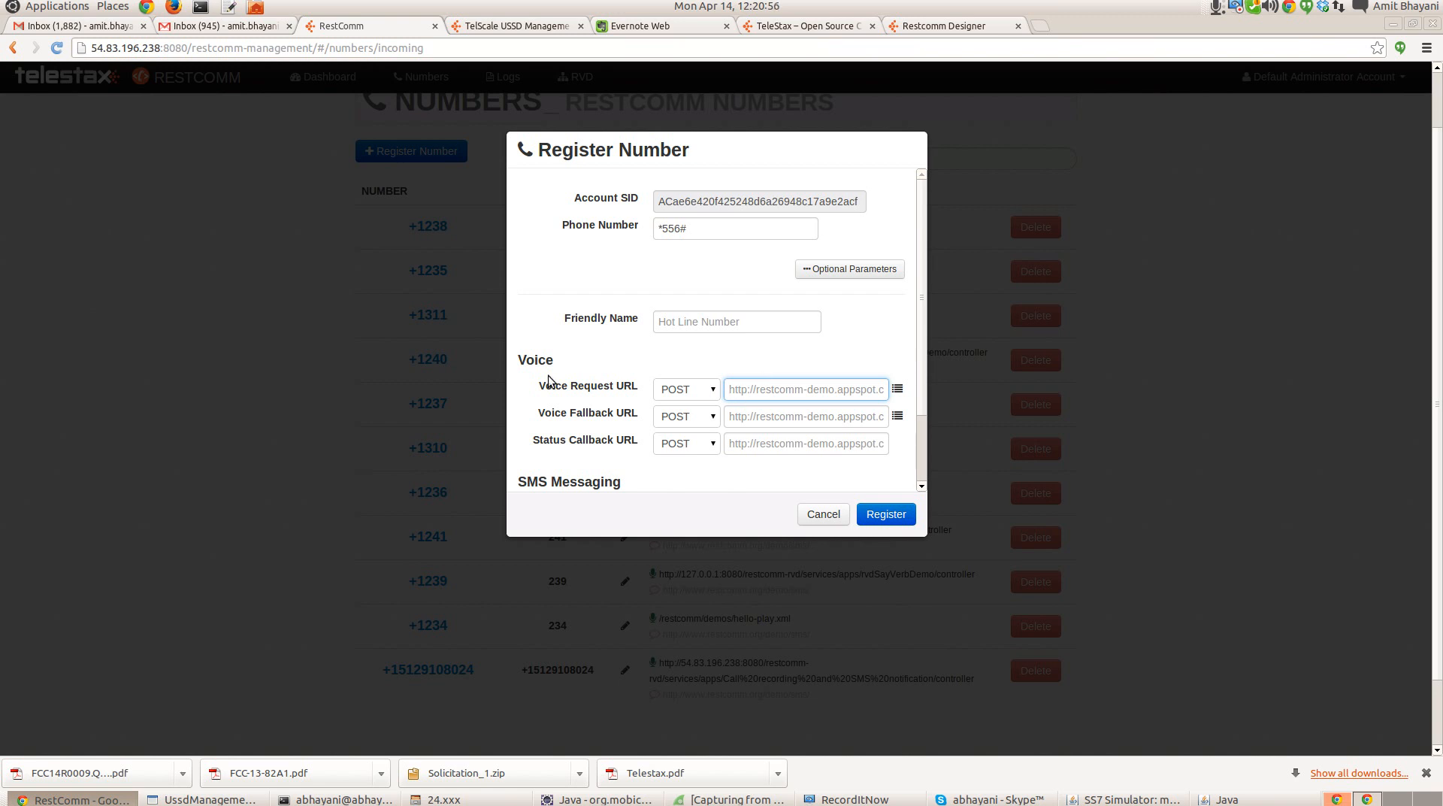
{"action": "scroll", "coordinate": [658, 407], "scroll_direction": "down", "scroll_amount": 1}
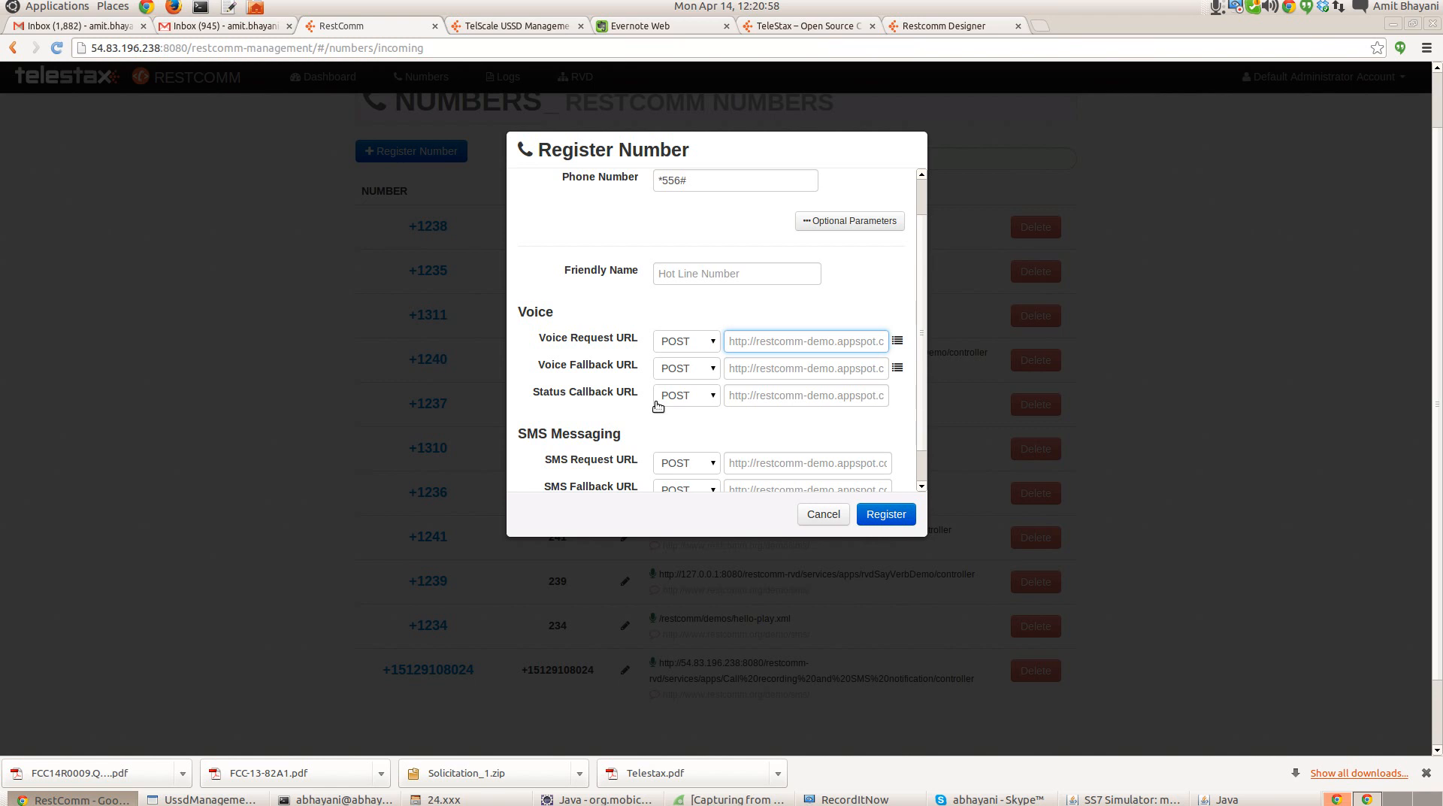
{"action": "scroll", "coordinate": [883, 381], "scroll_direction": "up", "scroll_amount": 1}
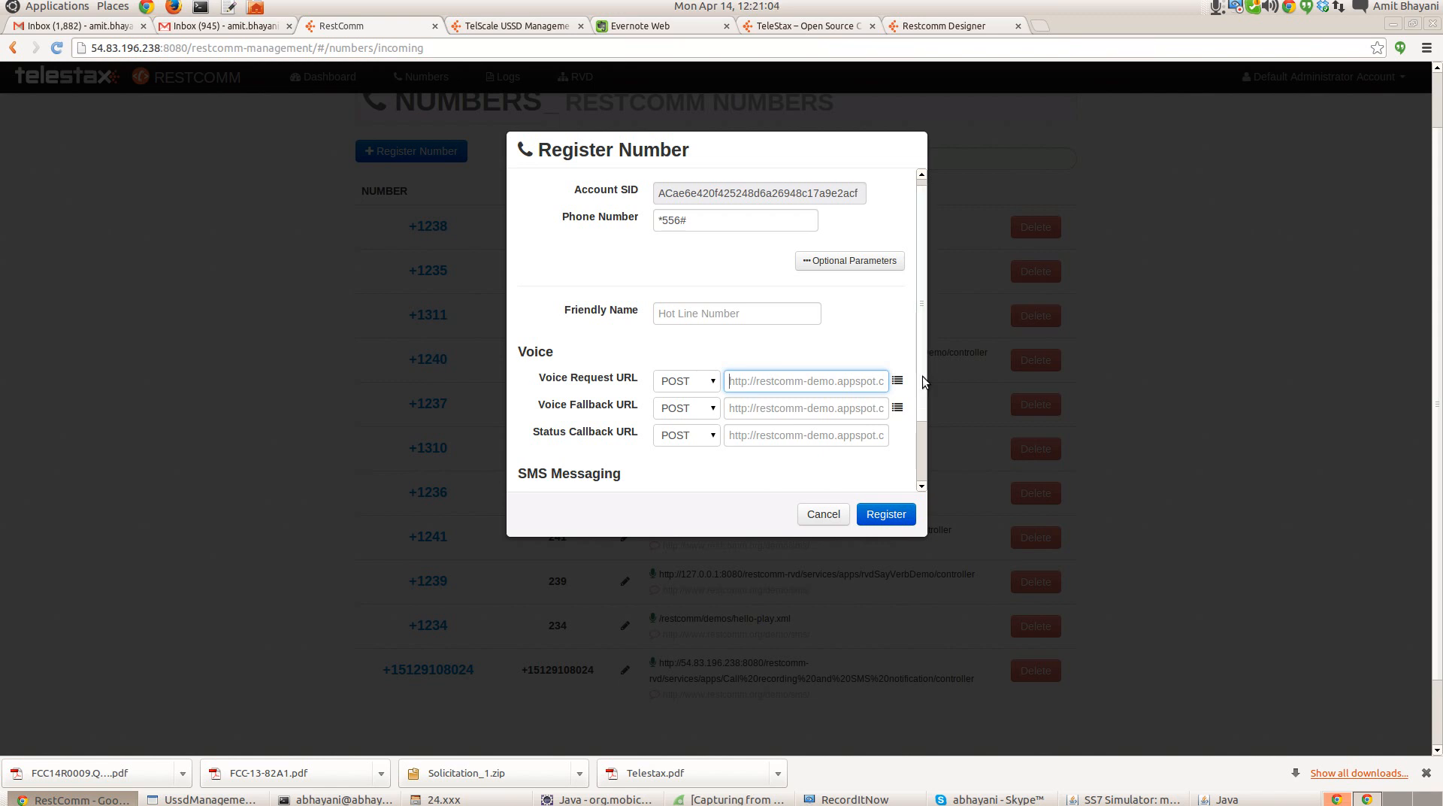
{"action": "left_click", "coordinate": [897, 380]}
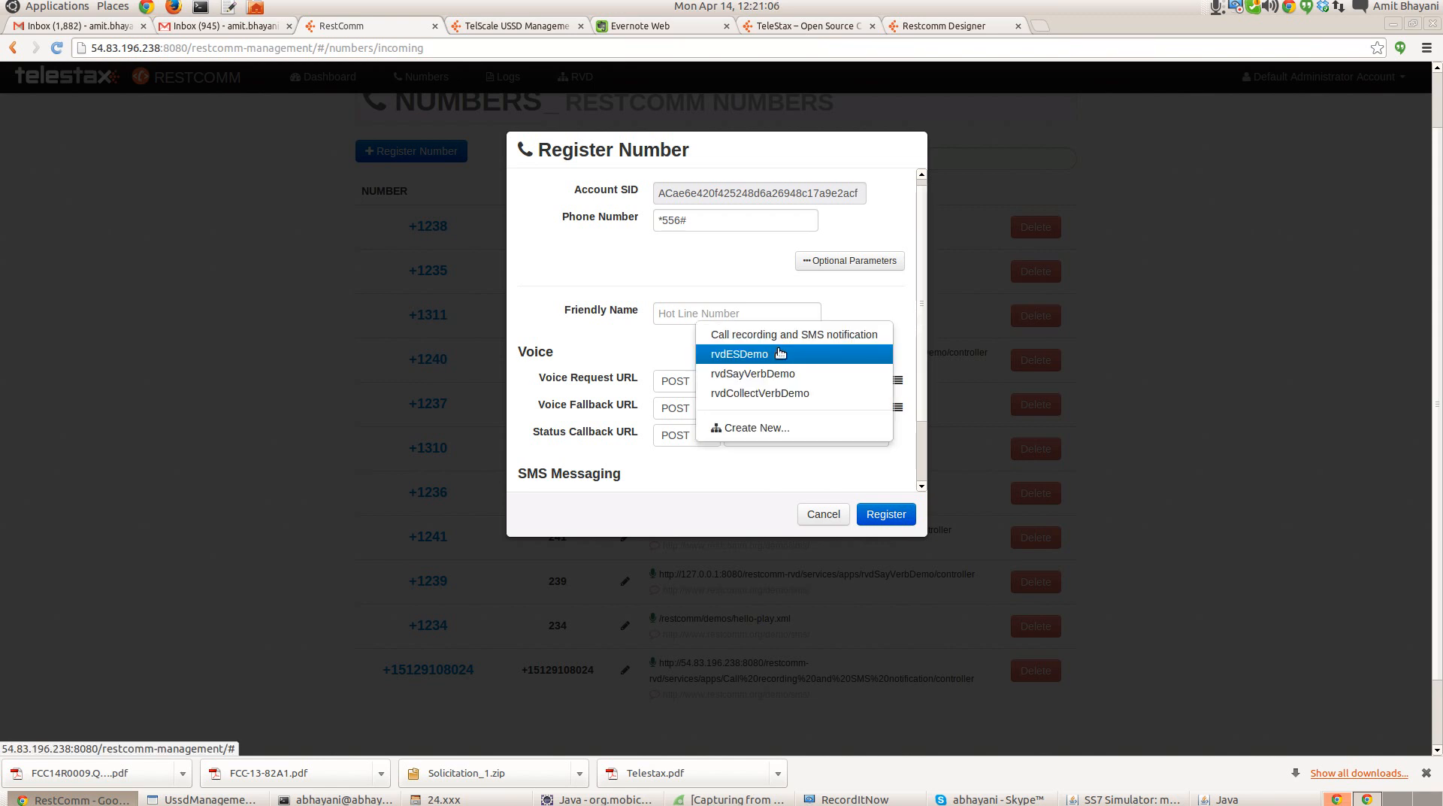
{"action": "left_click", "coordinate": [768, 428]}
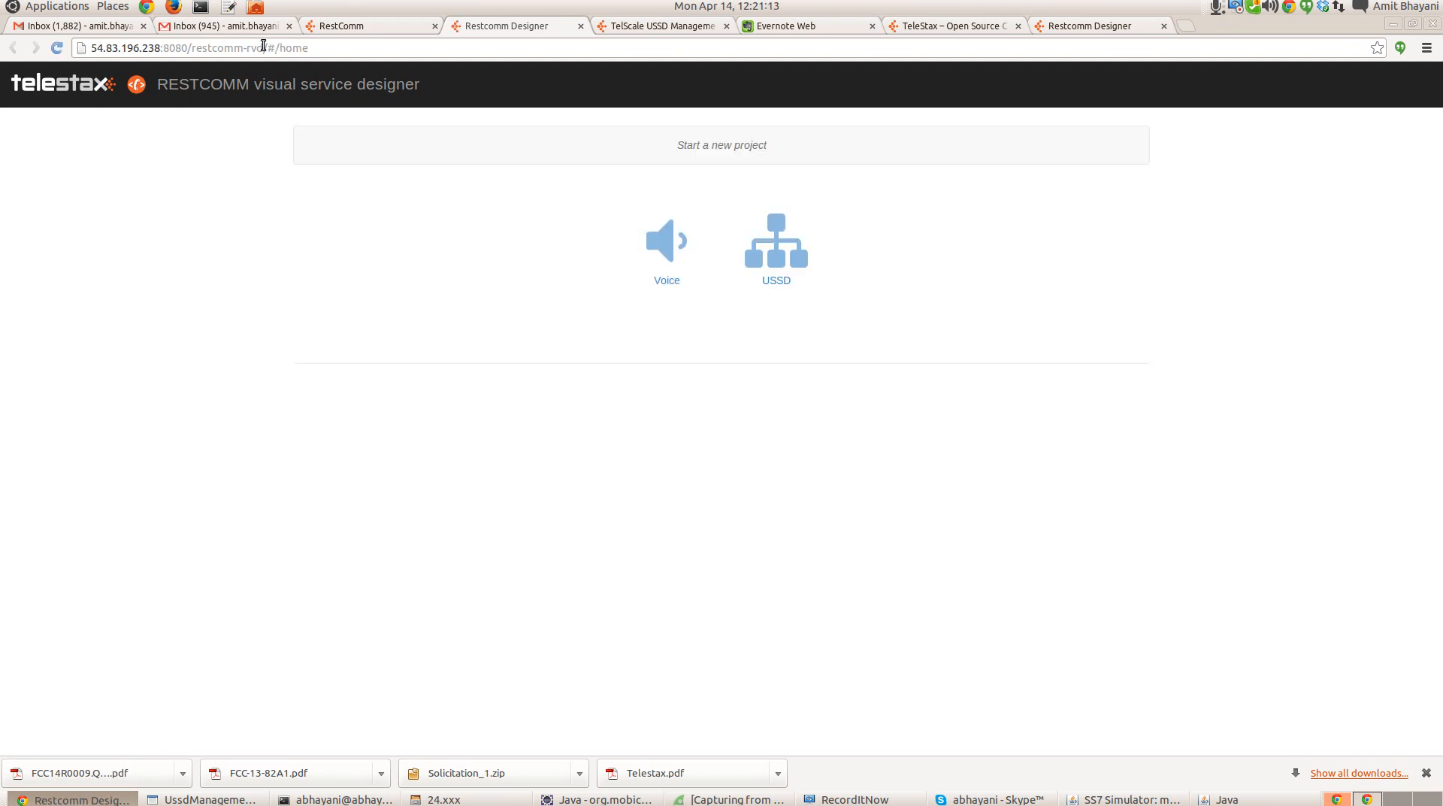
Step: Create a new USSD project named SimpleUSSD in the visual service designer
{"action": "left_click", "coordinate": [777, 278]}
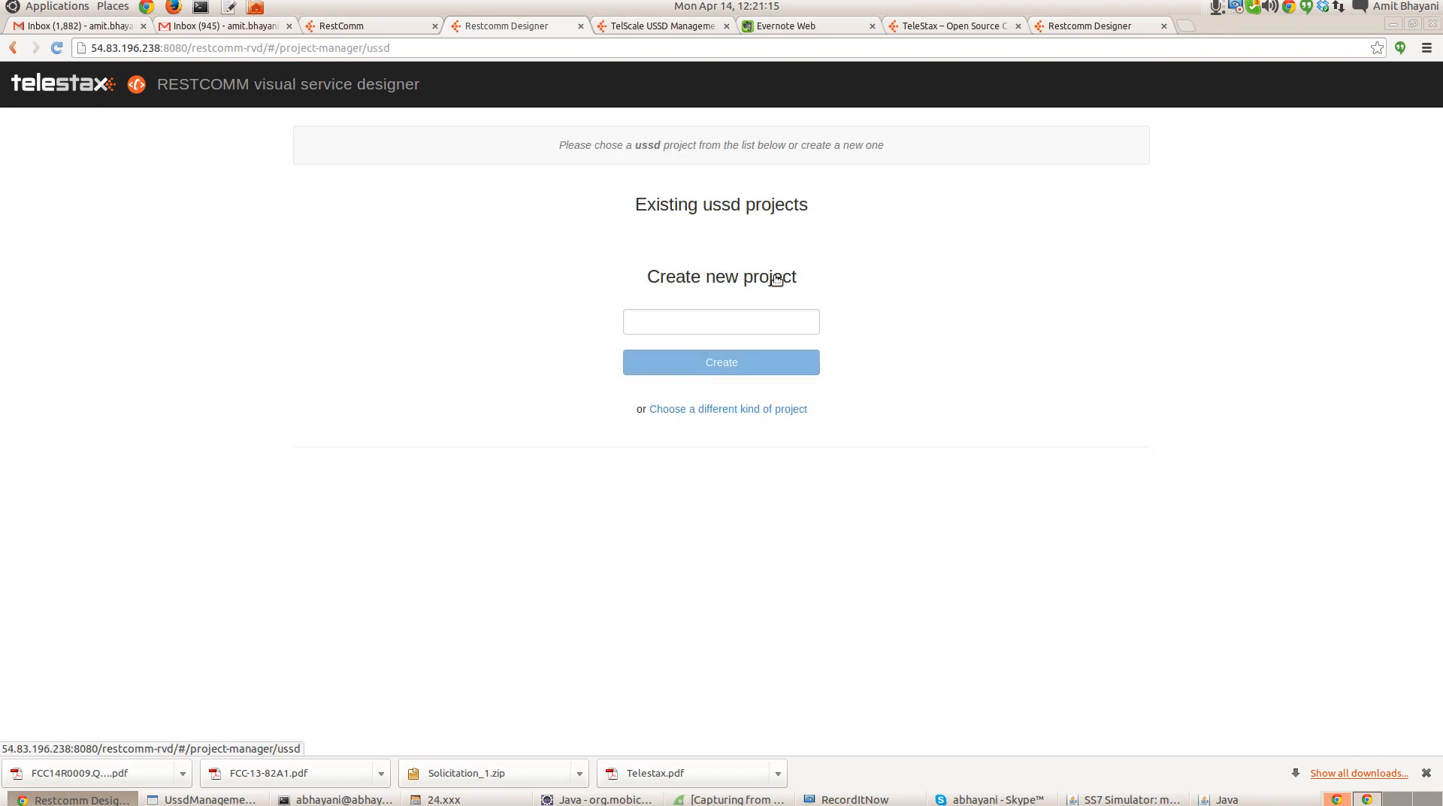
{"action": "left_click", "coordinate": [718, 340]}
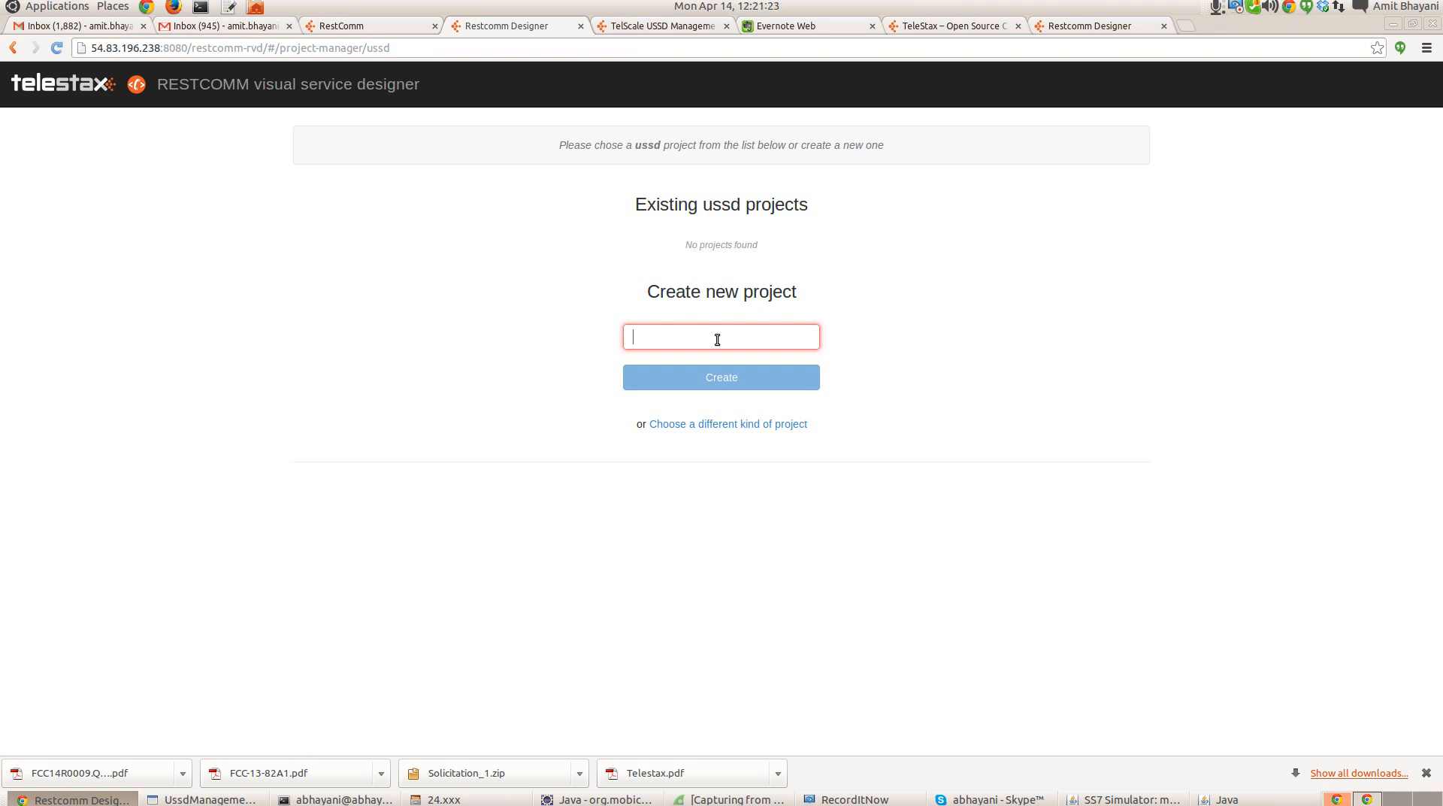
{"action": "type", "text": "Sim"}
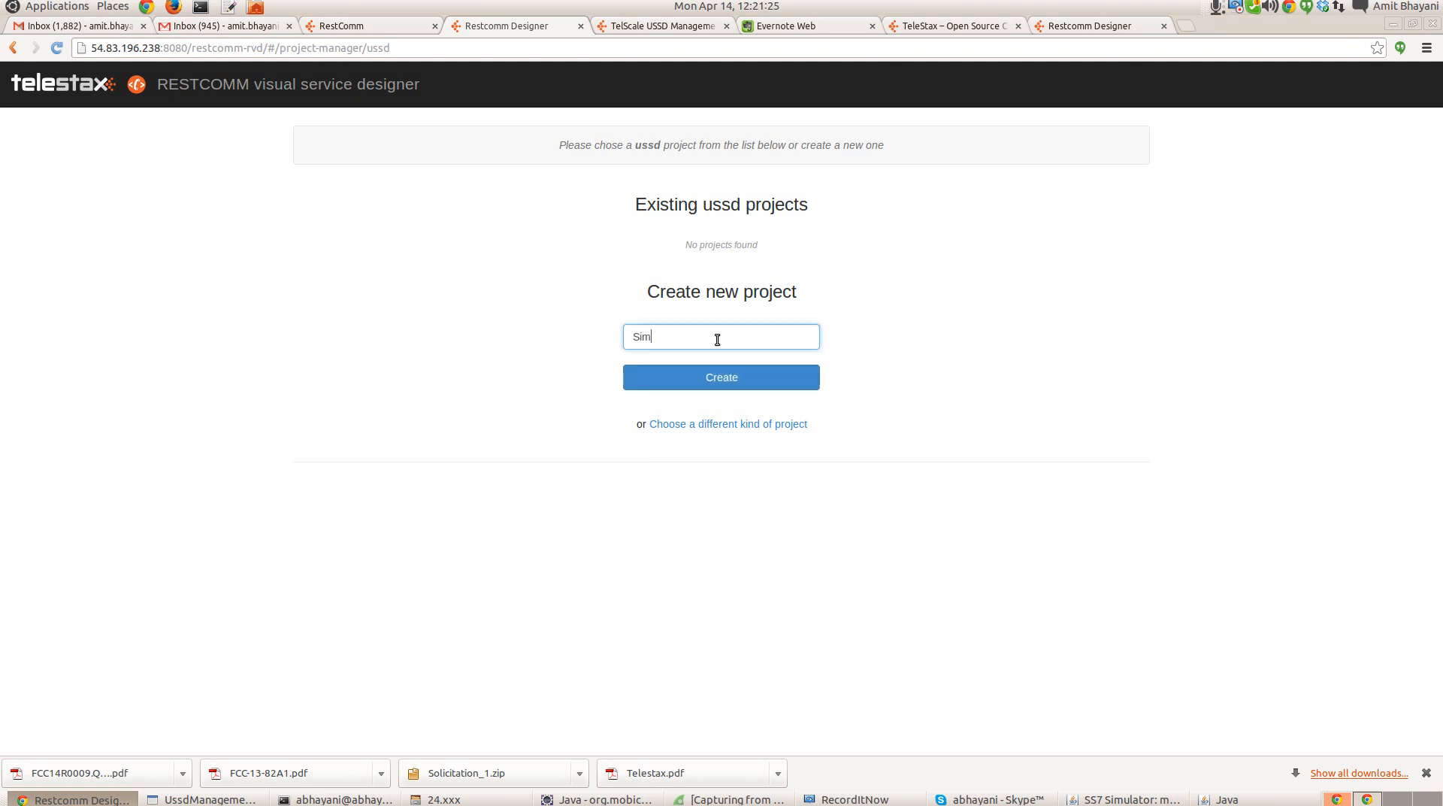
{"action": "type", "text": "pleUSSD"}
{"action": "left_click", "coordinate": [723, 378]}
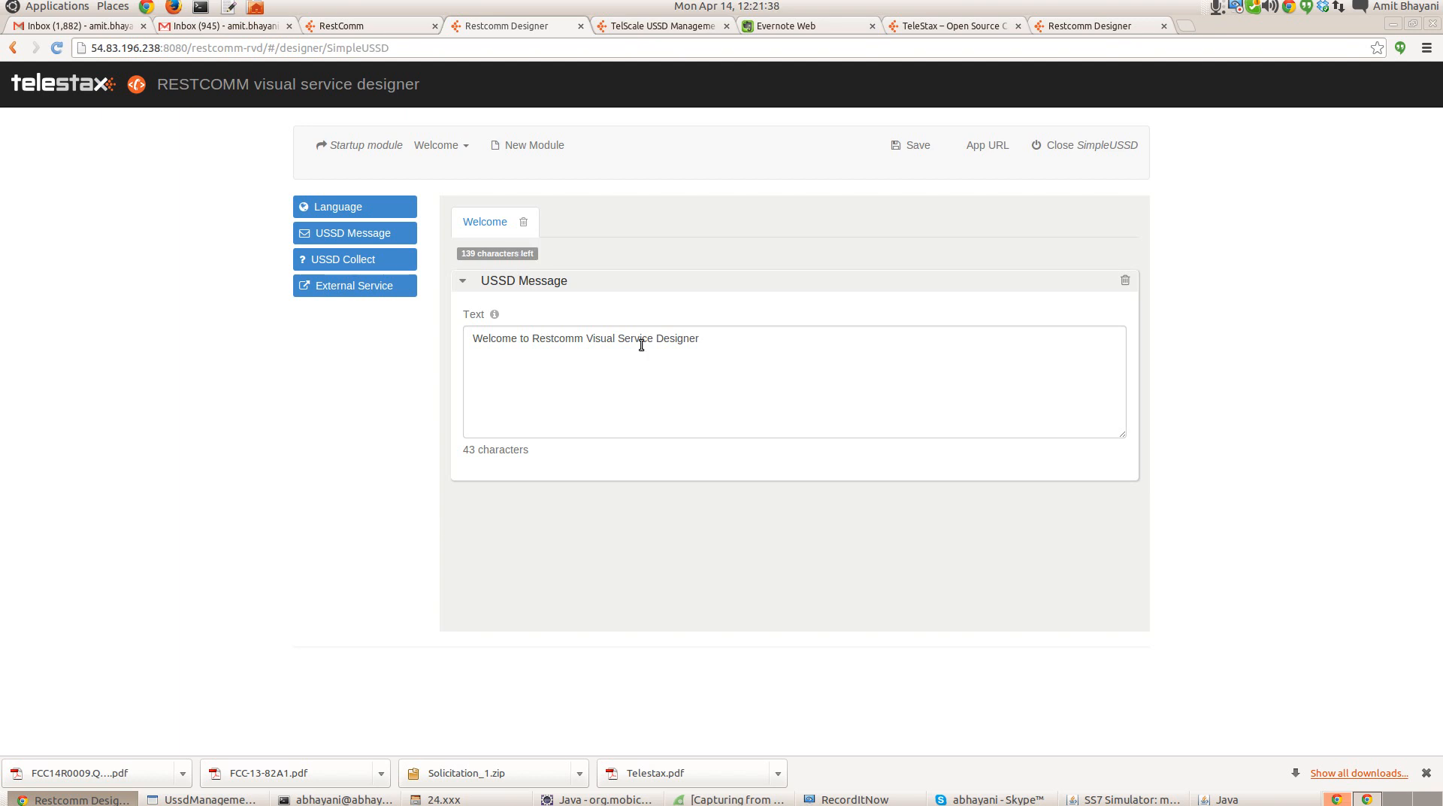
Step: Change the USSD message text to "Welcome to Restcomm RVD Service integrated with USSD" and save the project
{"action": "left_click", "coordinate": [538, 345]}
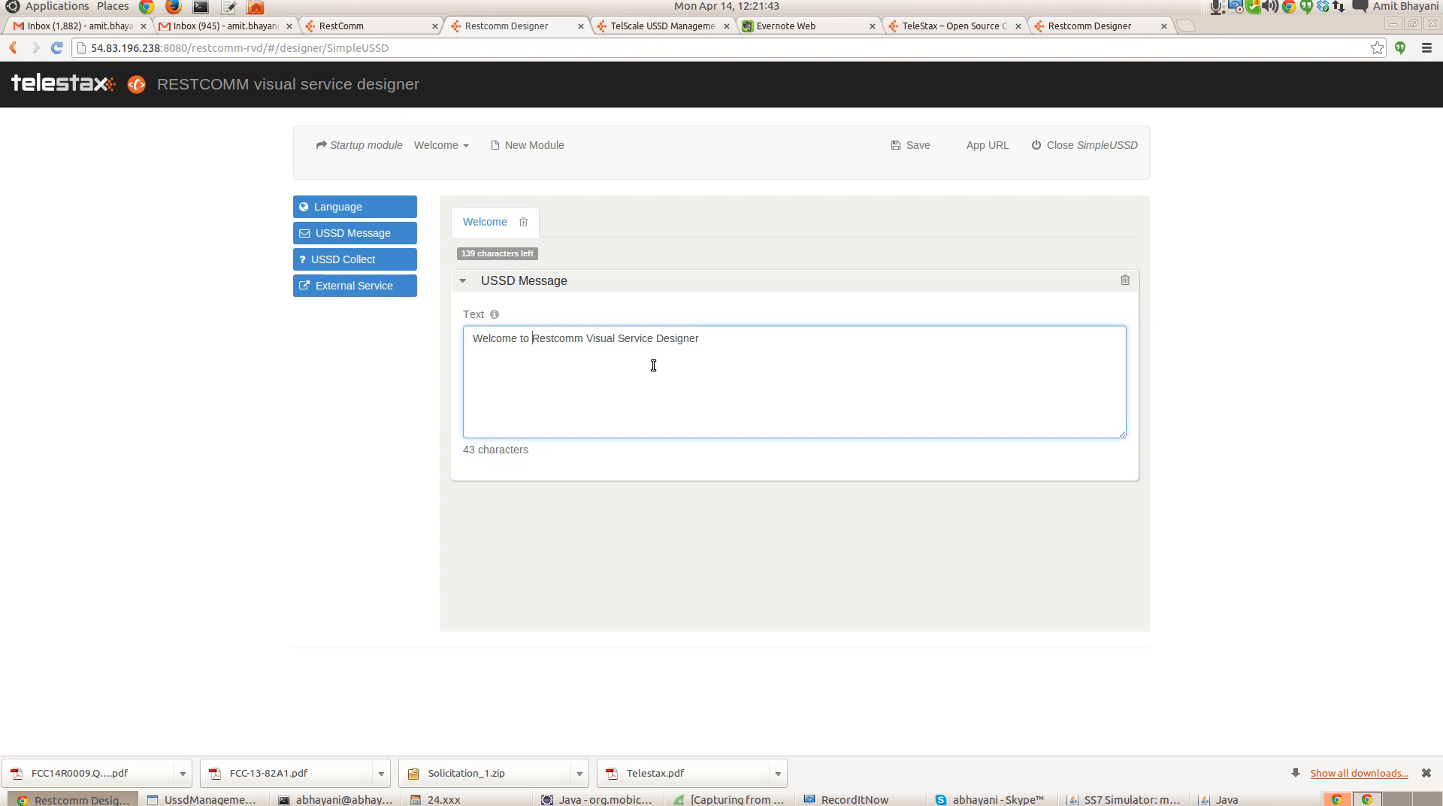
{"action": "key", "text": "End"}
{"action": "key", "text": "ctrl+shift+Left"}
{"action": "key", "text": "ctrl+shift+Left"}
{"action": "key", "text": "ctrl+shift+Left"}
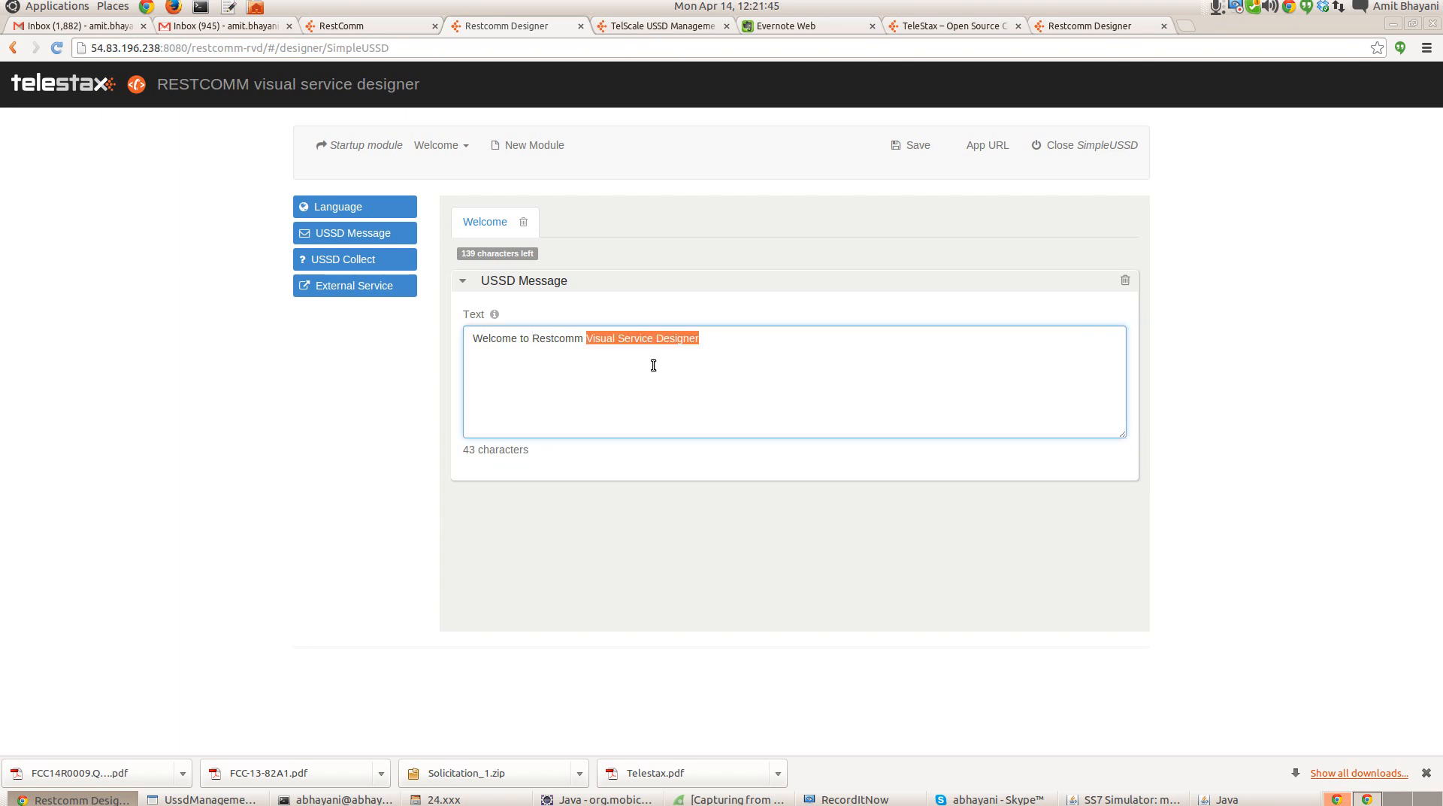
{"action": "type", "text": "VD"}
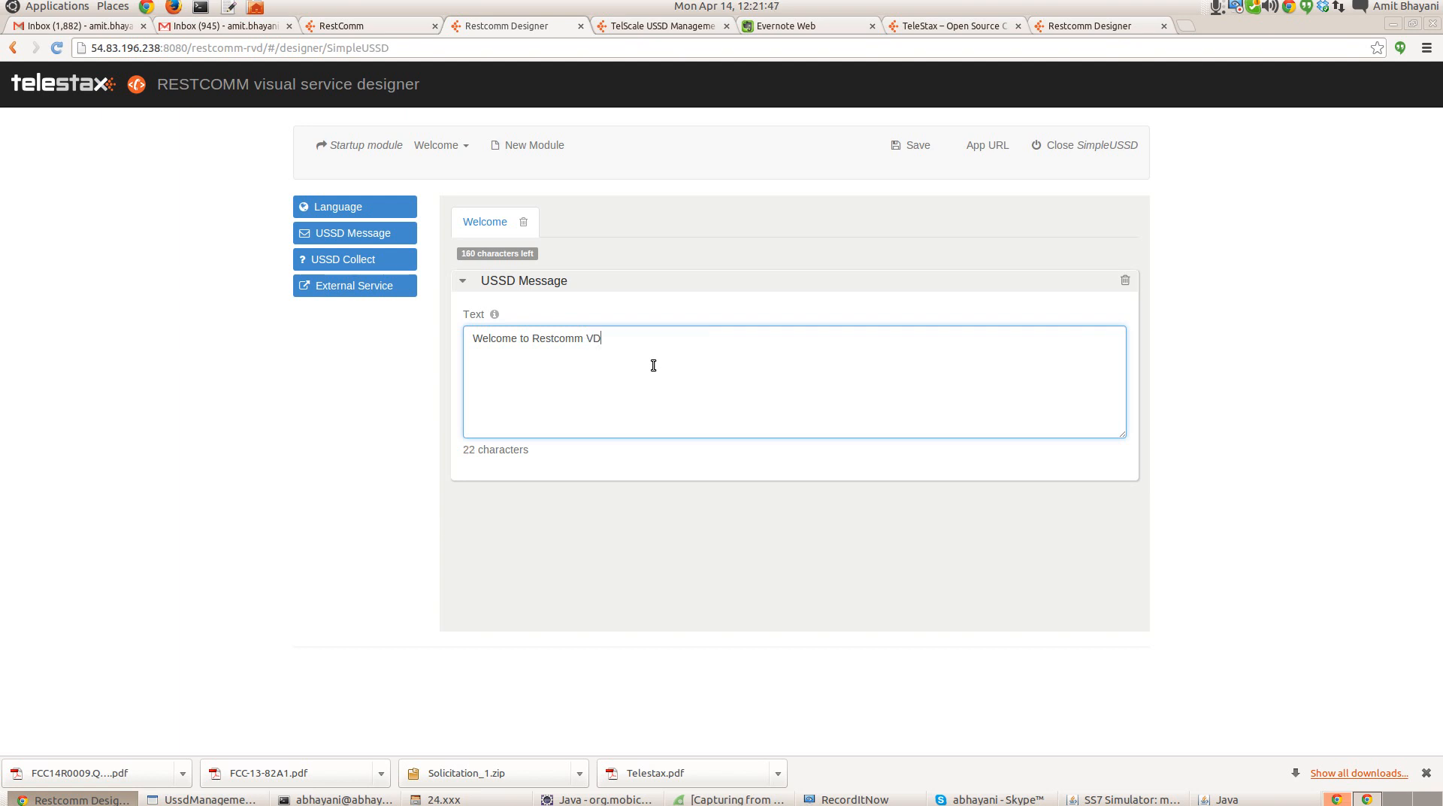
{"action": "key", "text": "BackSpace"}
{"action": "key", "text": "BackSpace"}
{"action": "type", "text": "RVD Service integrated with "}
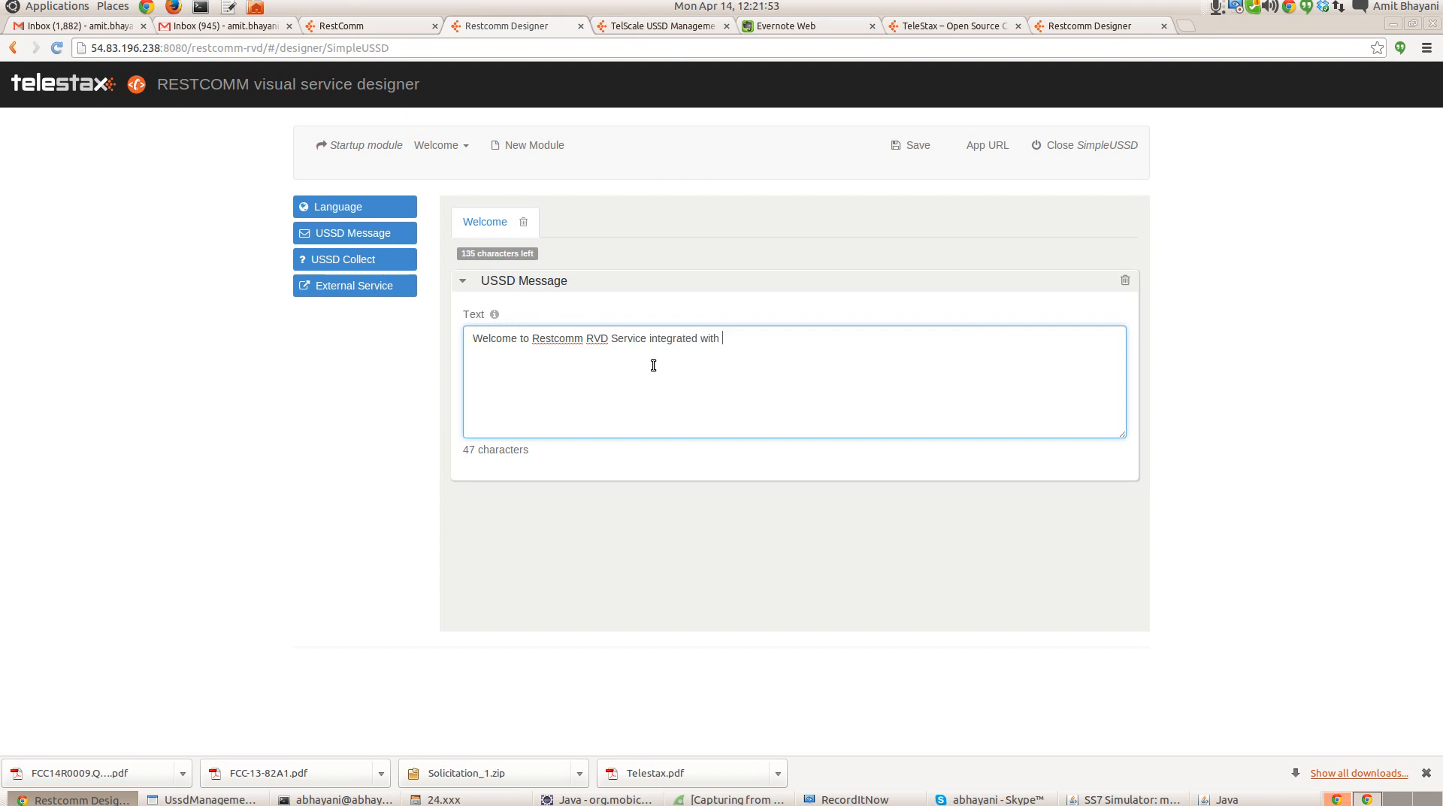
{"action": "type", "text": "USSD"}
{"action": "left_click", "coordinate": [909, 145]}
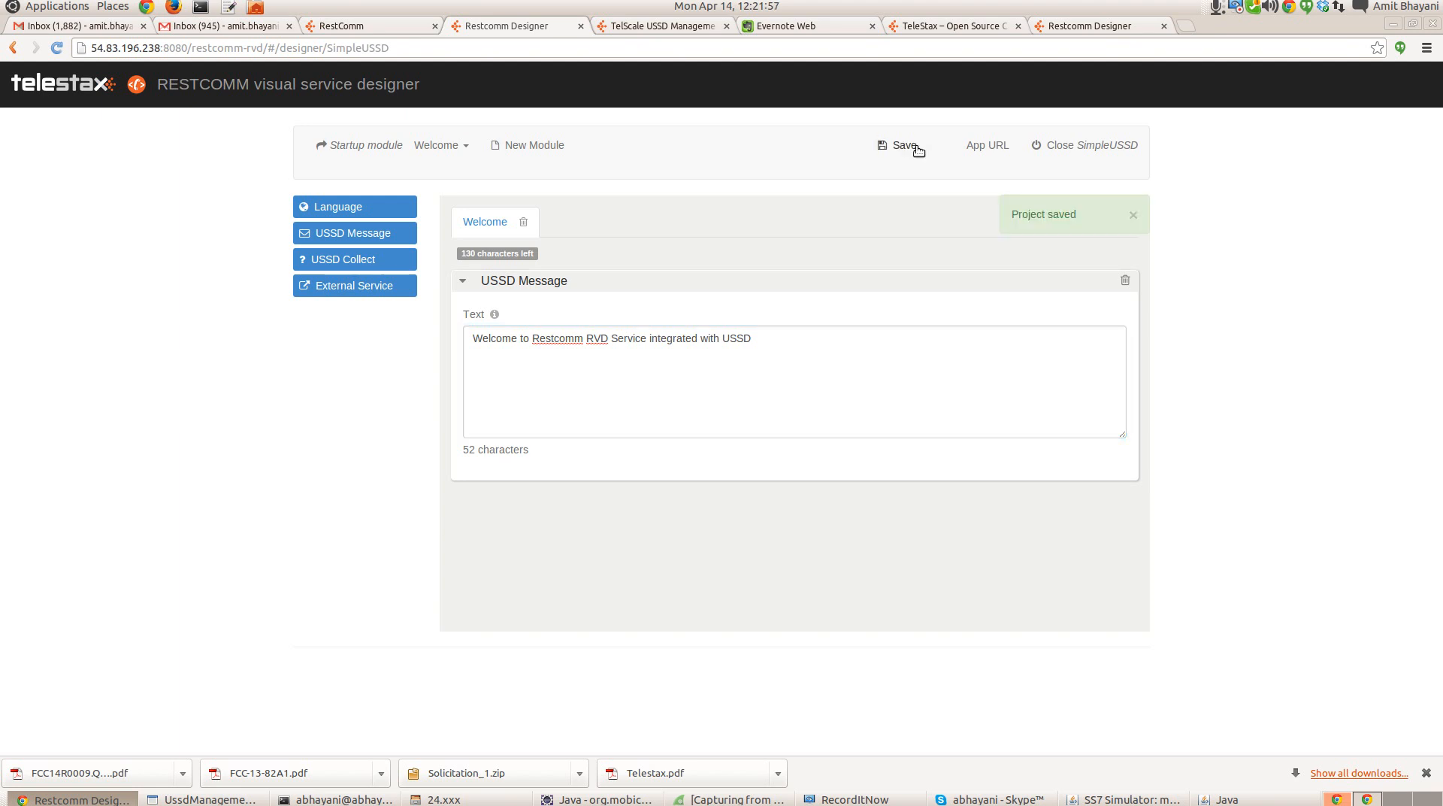
Step: Open the SimpleUSSD application URL and examine the XML response it generates
{"action": "left_click", "coordinate": [987, 145]}
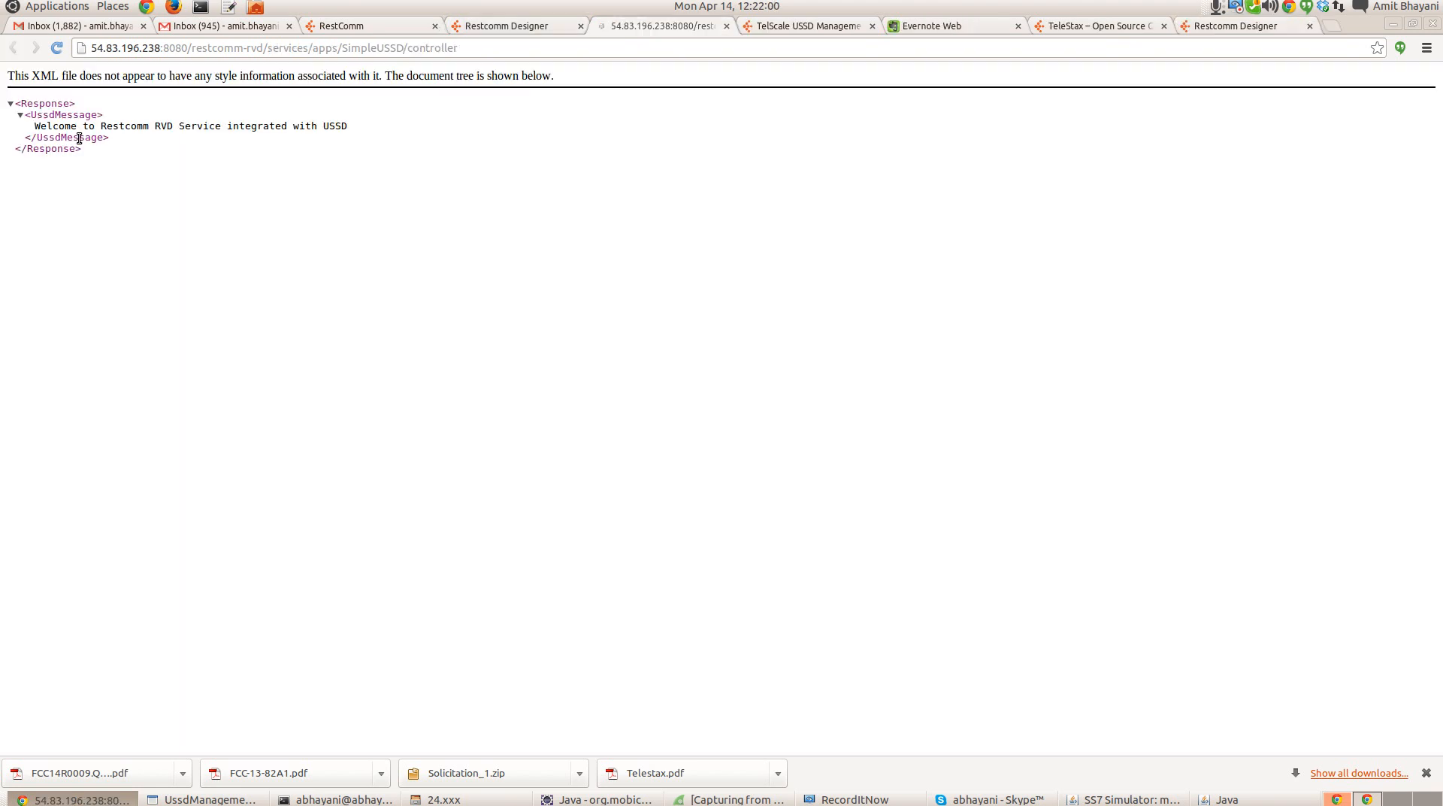
{"action": "left_click_drag", "start_coordinate": [81, 149], "coordinate": [22, 120]}
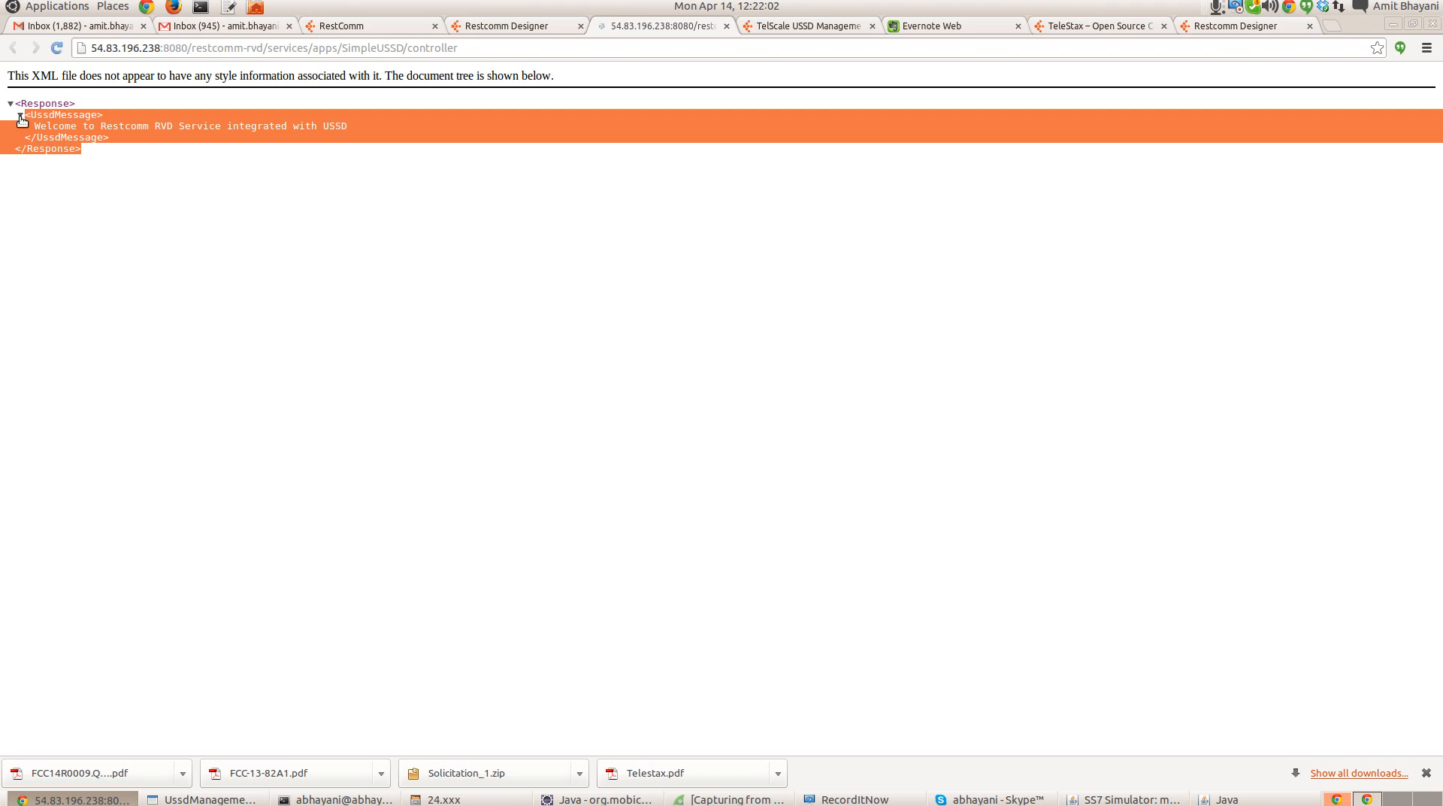
{"action": "left_click", "coordinate": [150, 98]}
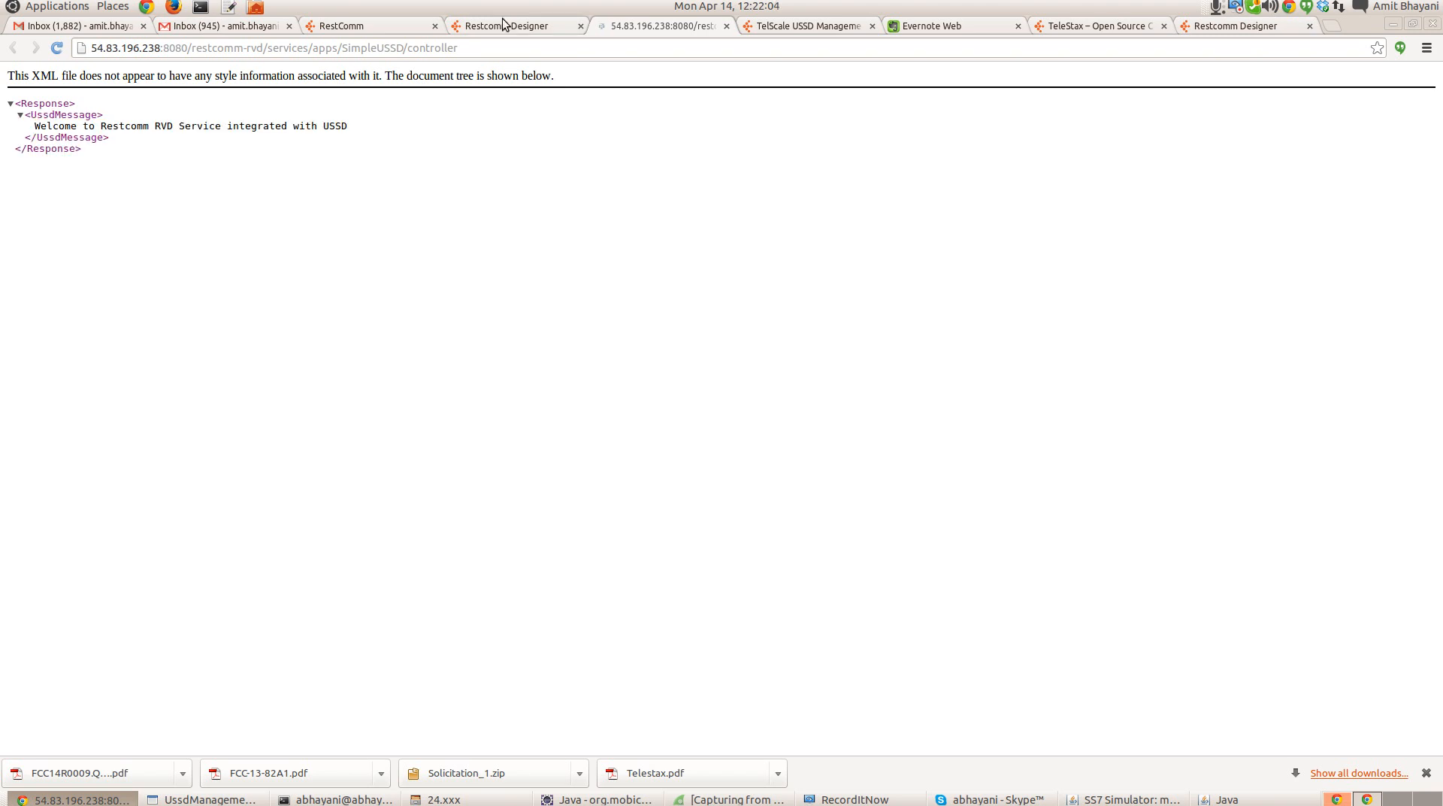
Step: Return to the open RestComm number registration and try to assign SimpleUSSD to the voice request URL
{"action": "left_click", "coordinate": [368, 25]}
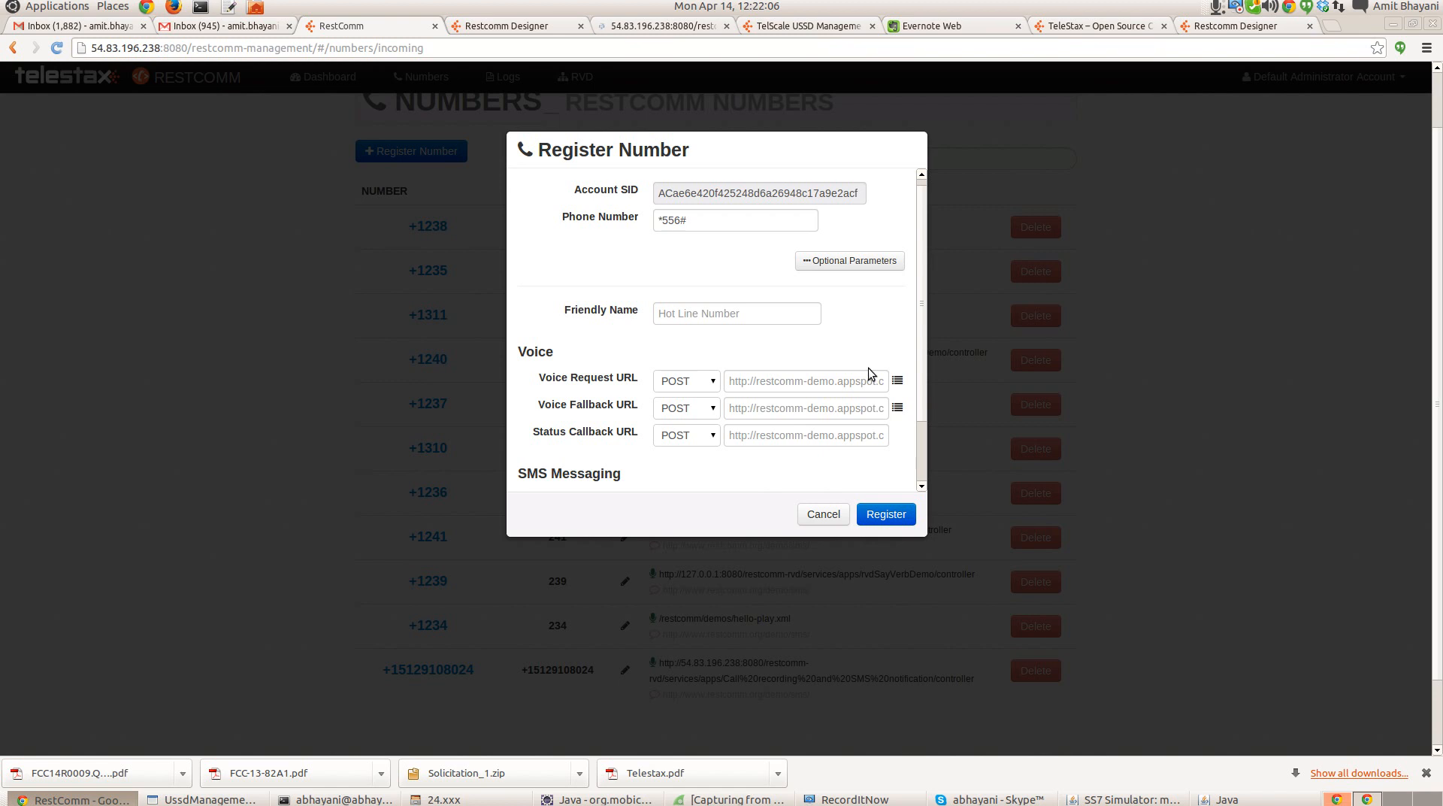
{"action": "left_click", "coordinate": [898, 381]}
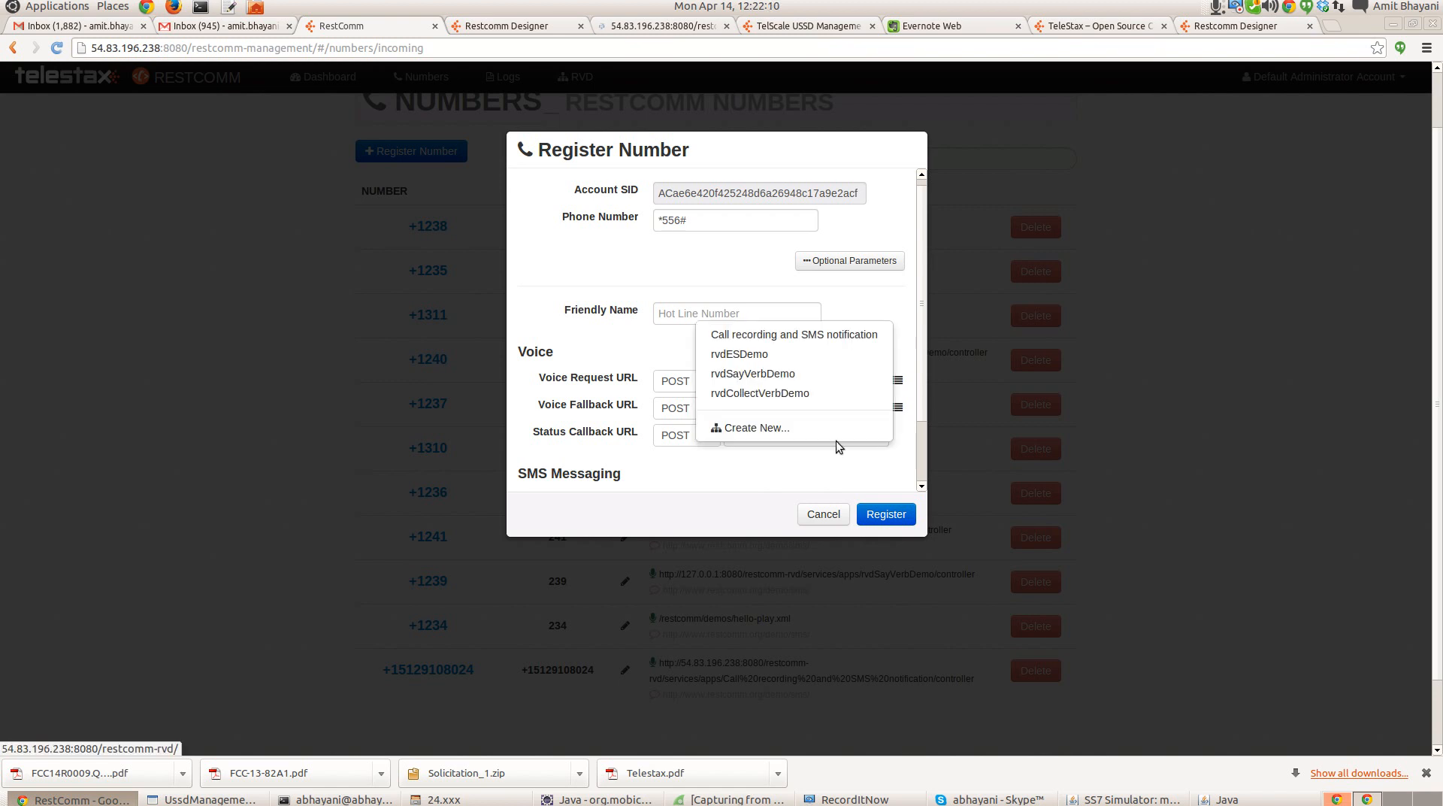
{"action": "left_click", "coordinate": [615, 151]}
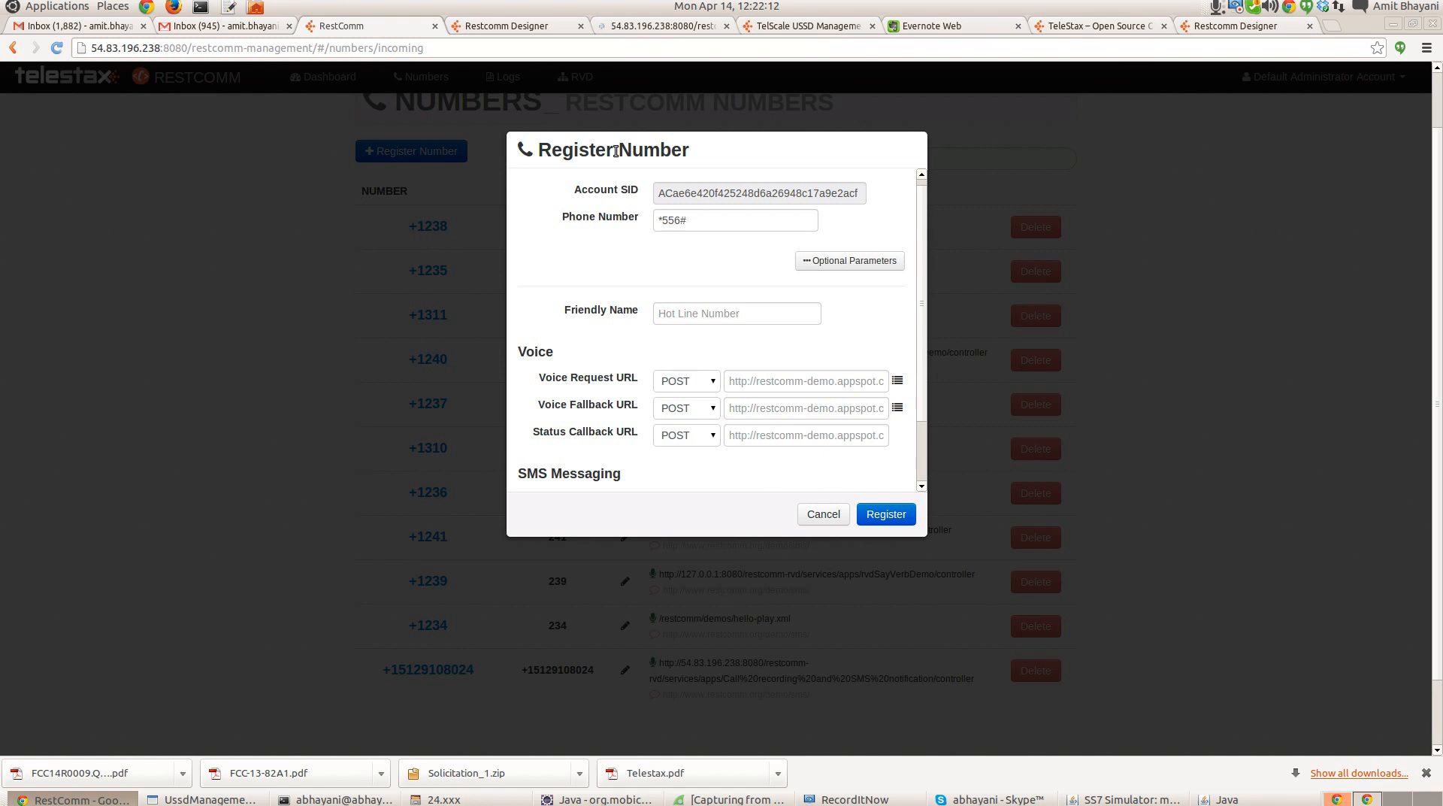
{"action": "key", "text": "ctrl+Tab"}
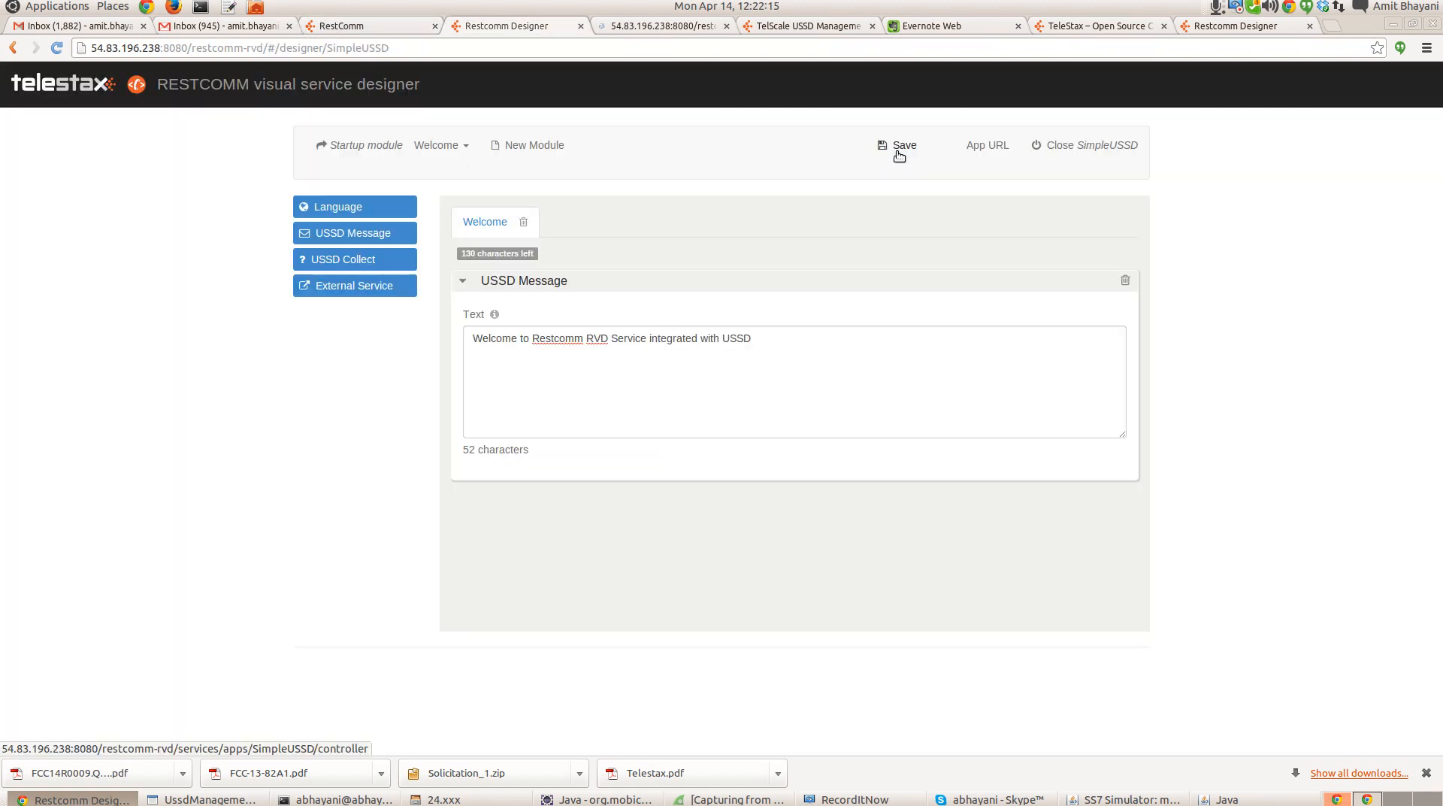
{"action": "key", "text": "ctrl+shift+Tab"}
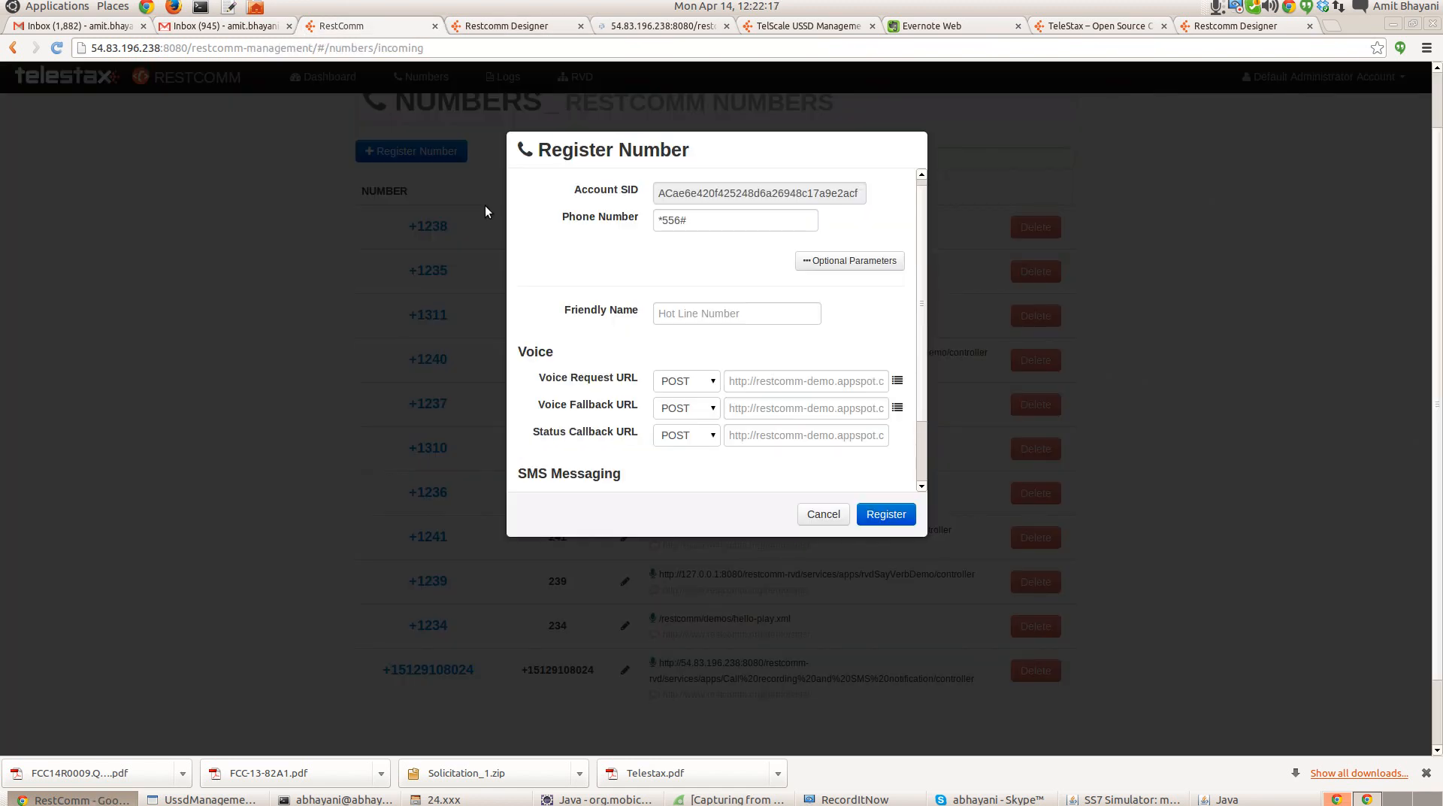
{"action": "scroll", "coordinate": [895, 300], "scroll_direction": "down", "scroll_amount": 2}
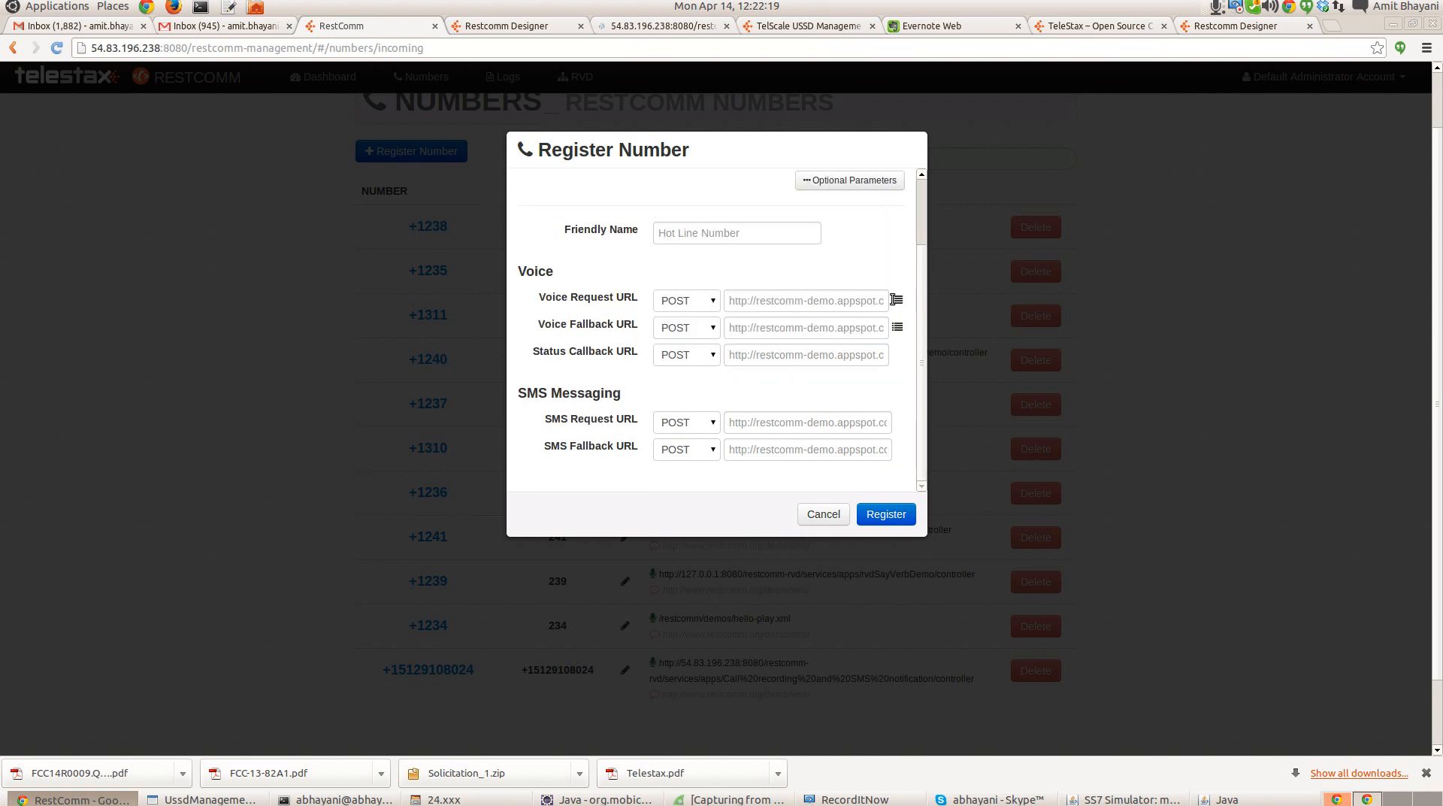
{"action": "left_click", "coordinate": [897, 300]}
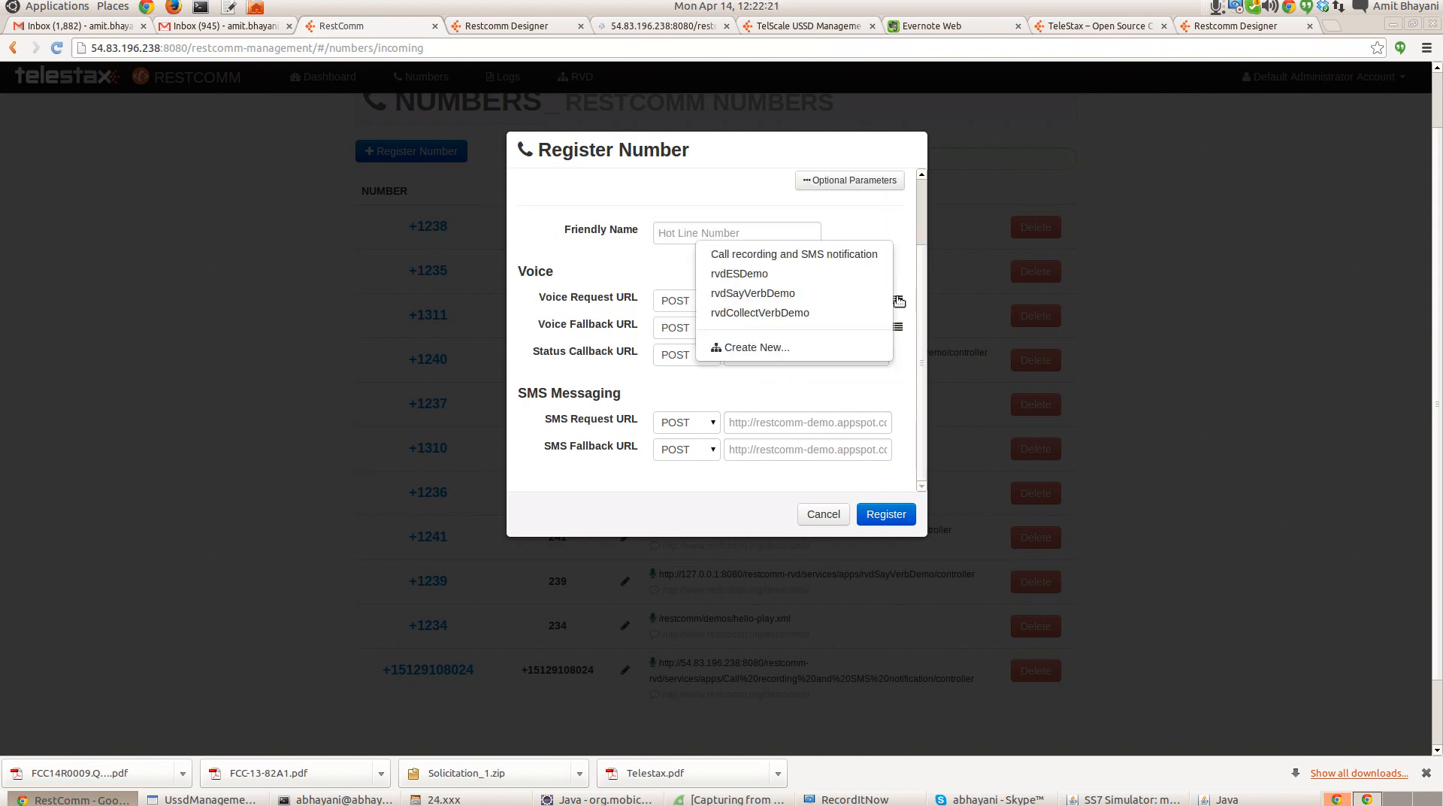
{"action": "scroll", "coordinate": [872, 370], "scroll_direction": "up", "scroll_amount": 2}
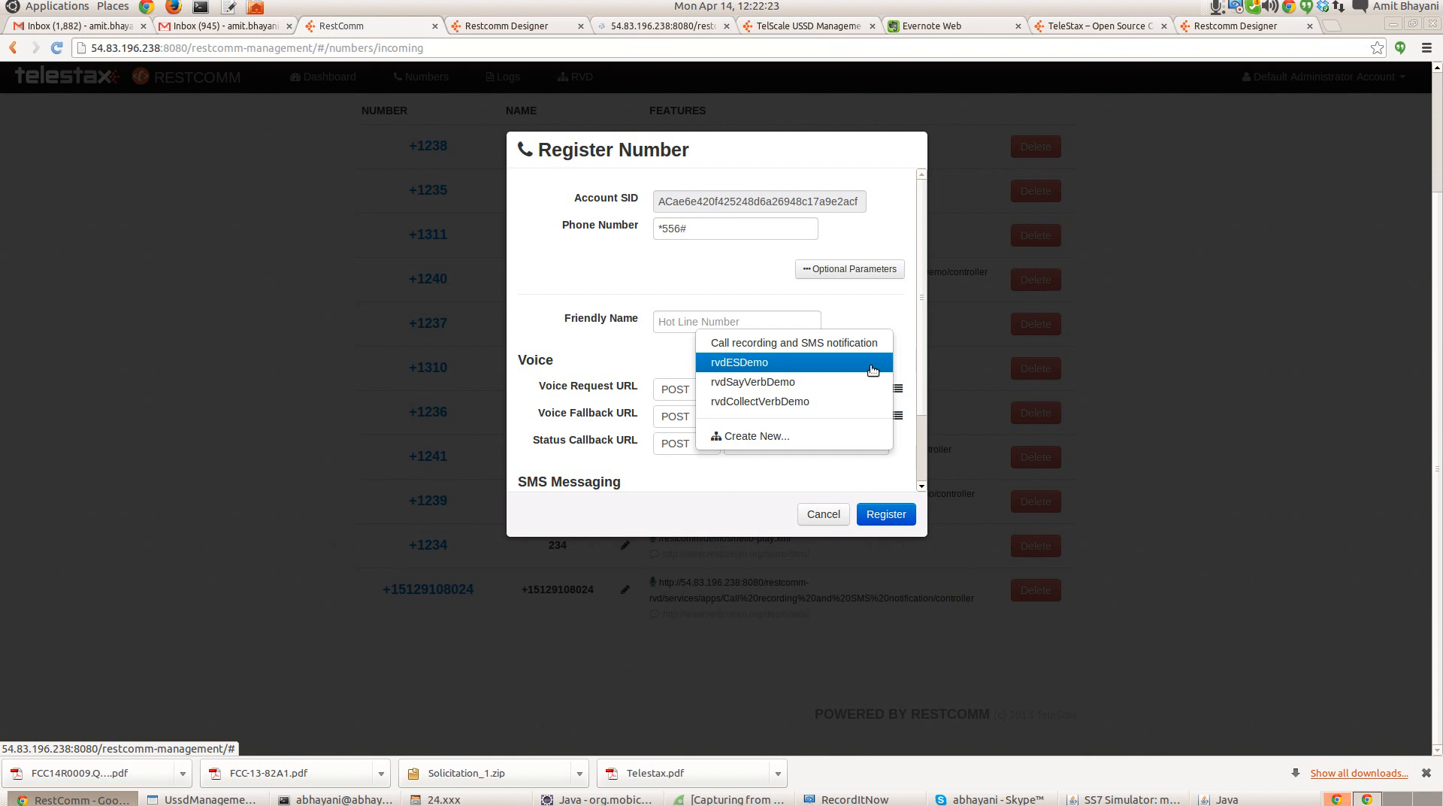
{"action": "left_click", "coordinate": [872, 369]}
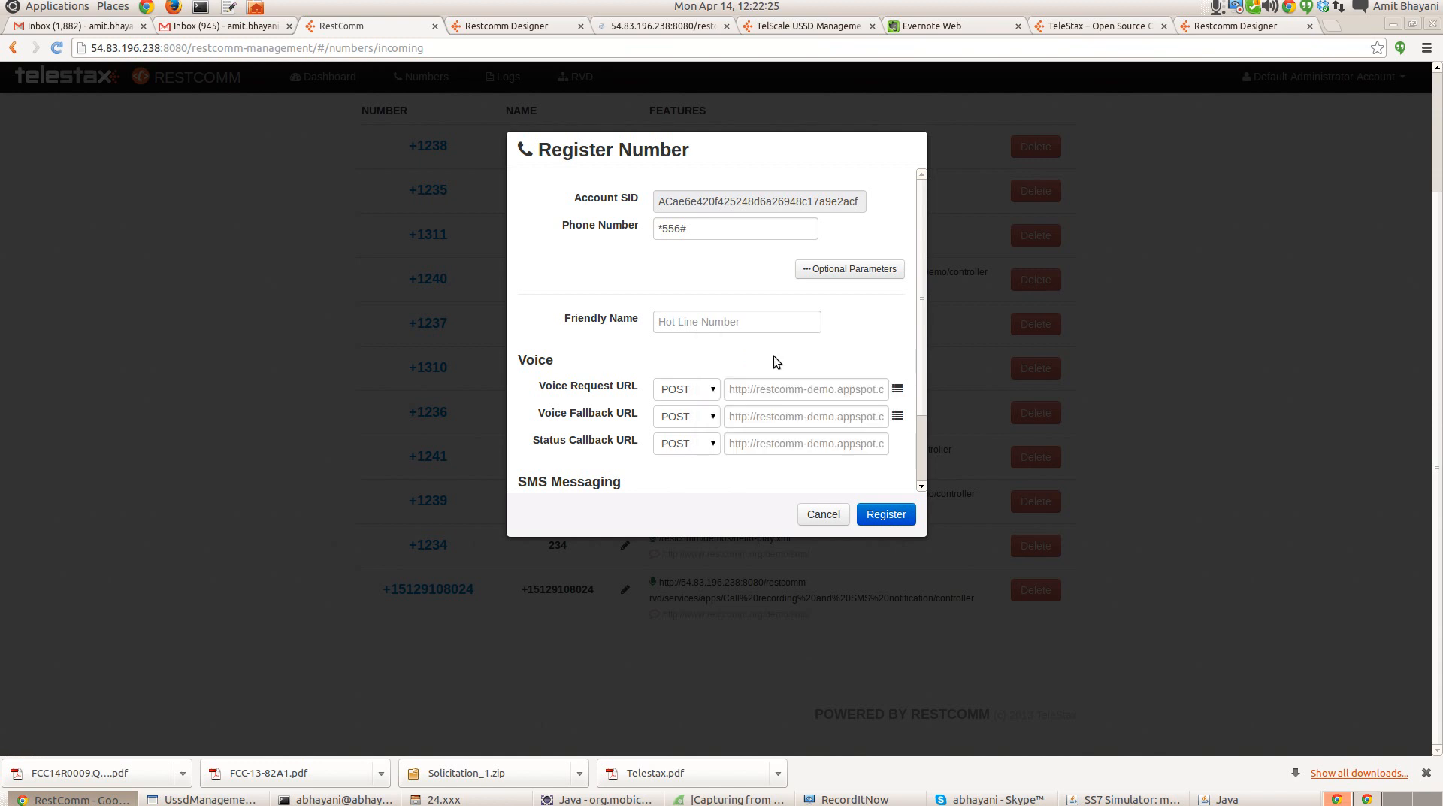
{"action": "scroll", "coordinate": [774, 355], "scroll_direction": "down", "scroll_amount": 2}
{"action": "left_click", "coordinate": [680, 301]}
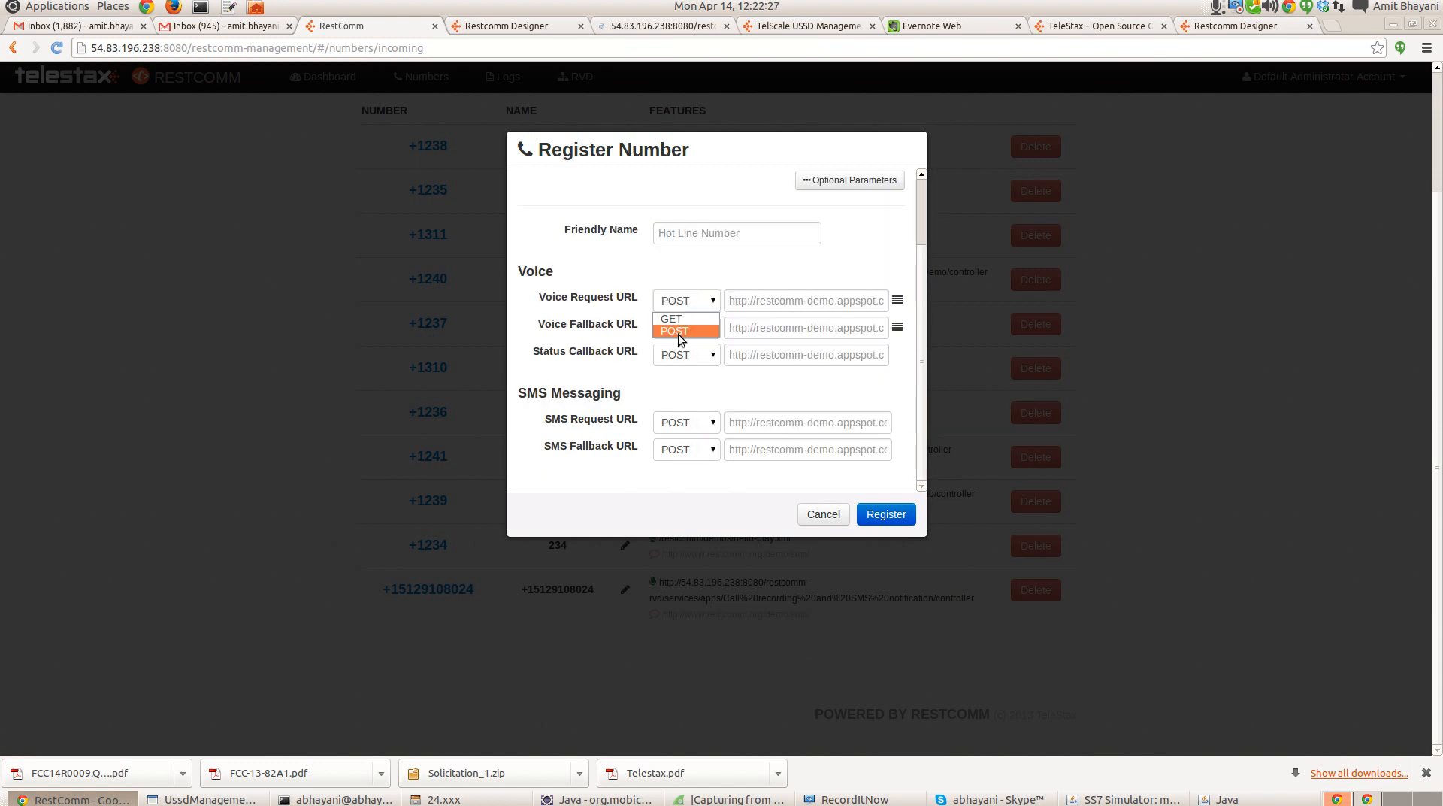
{"action": "left_click", "coordinate": [678, 330]}
{"action": "left_click", "coordinate": [897, 300]}
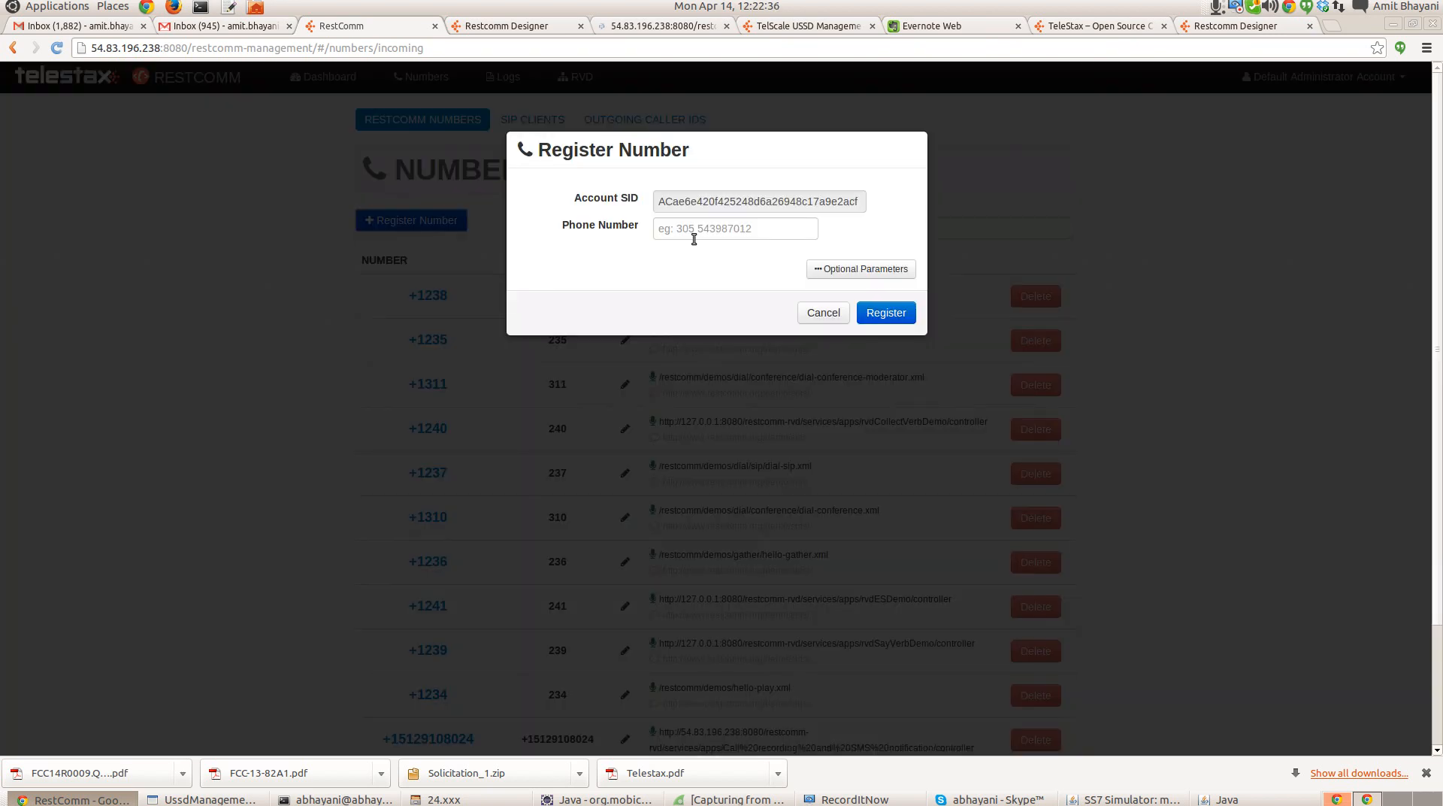
Step: Register the number *556# with SimpleUSSD as the application for its POST voice request URL
{"action": "left_click", "coordinate": [694, 239]}
{"action": "type", "text": "*5"}
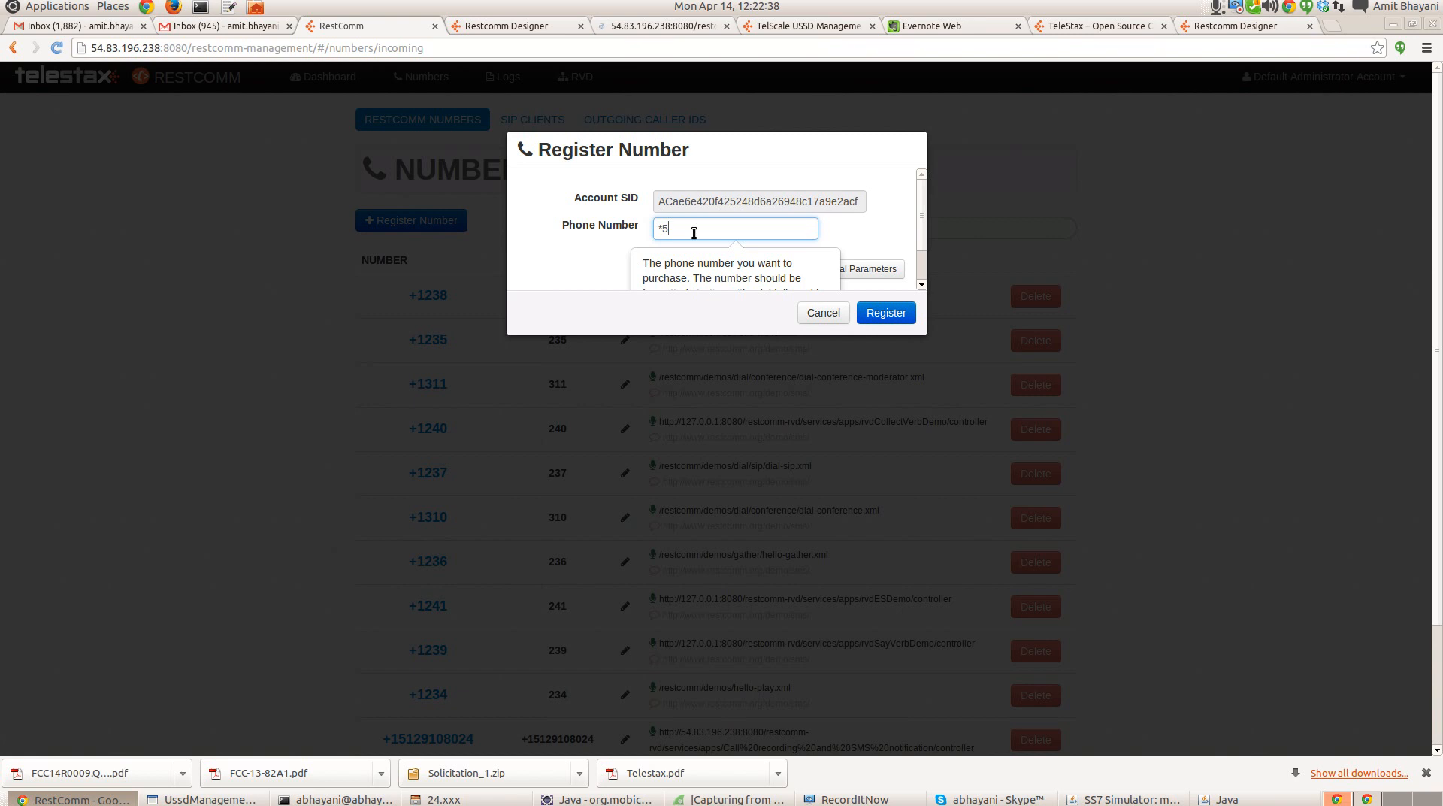
{"action": "type", "text": "56#"}
{"action": "left_click", "coordinate": [872, 268]}
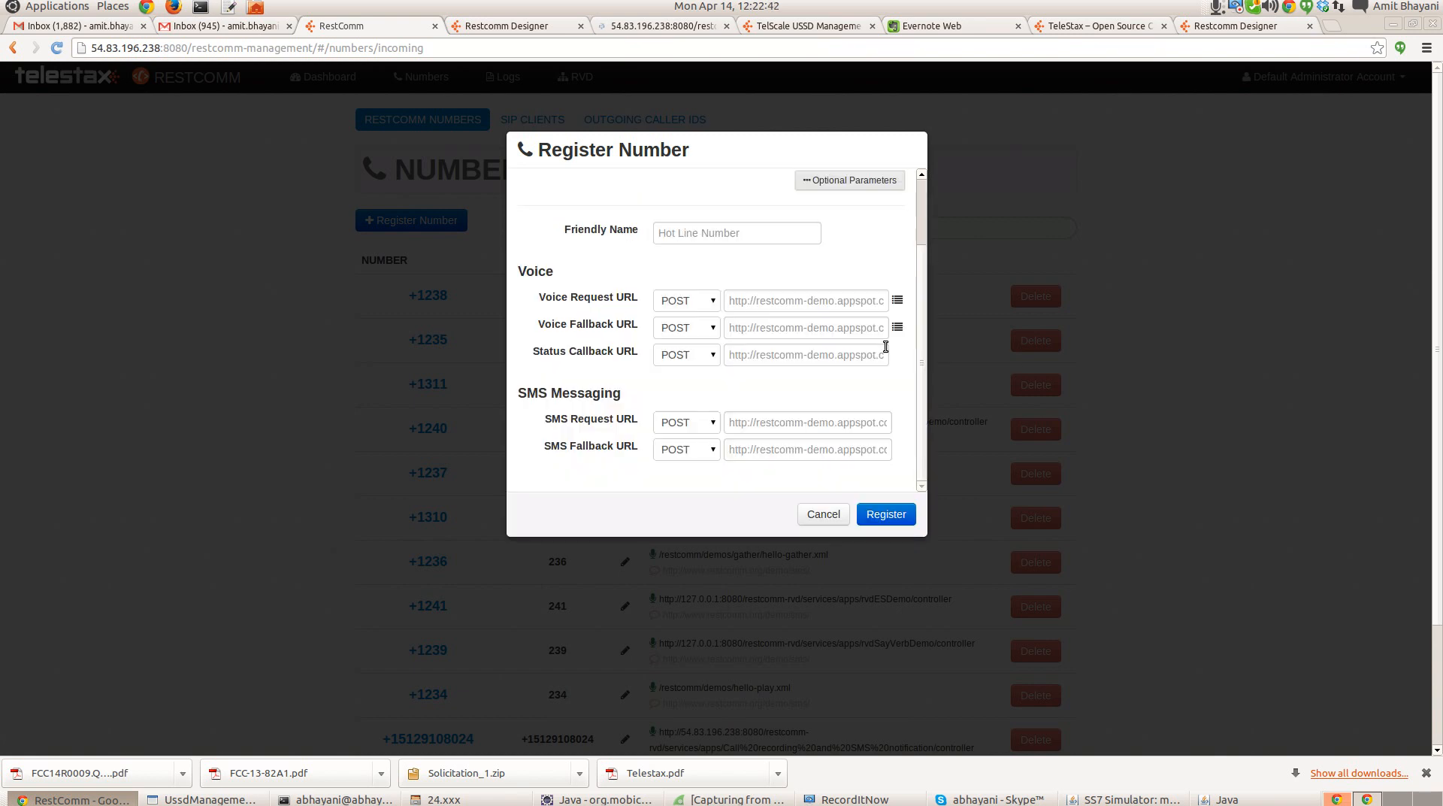
{"action": "left_click", "coordinate": [897, 300]}
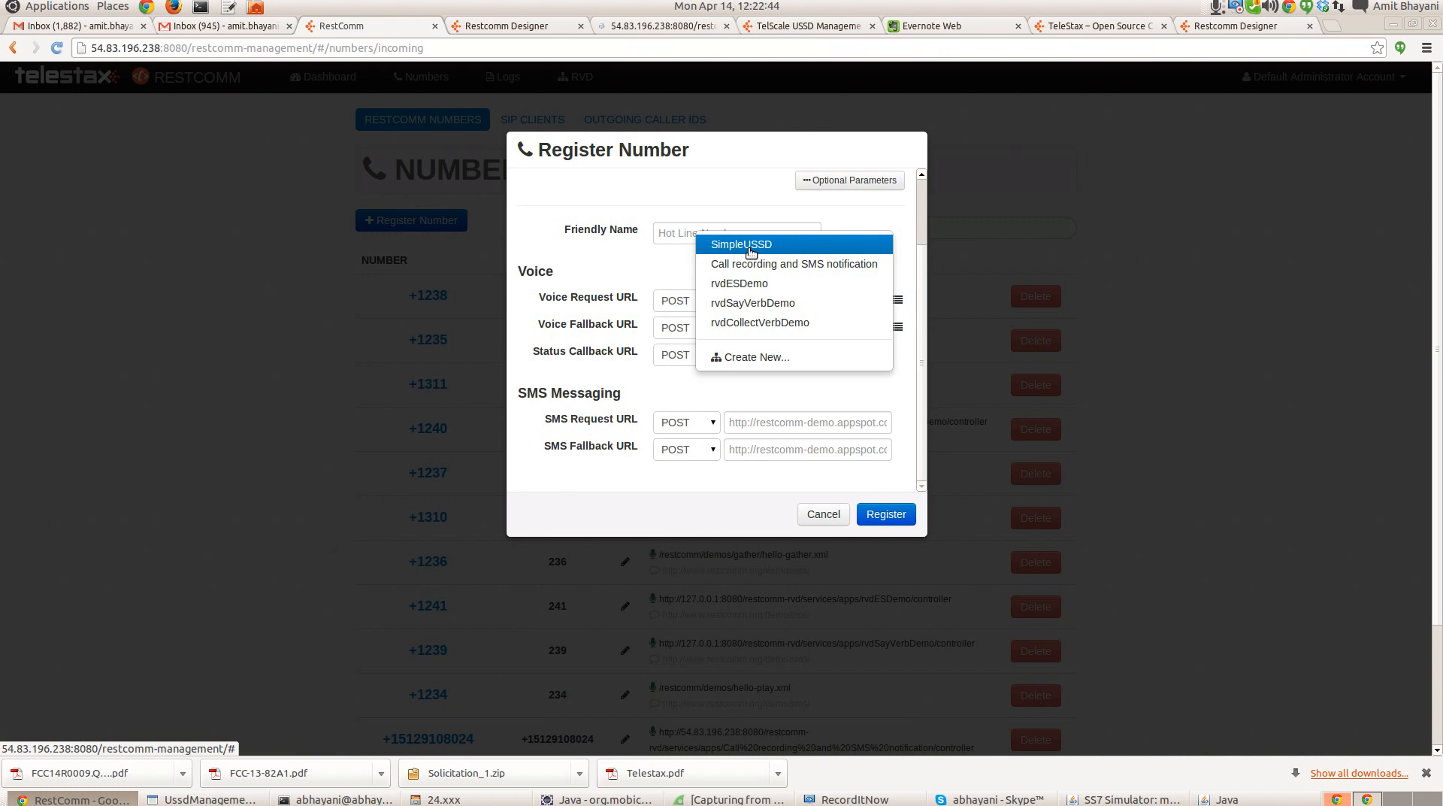
{"action": "left_click", "coordinate": [750, 245]}
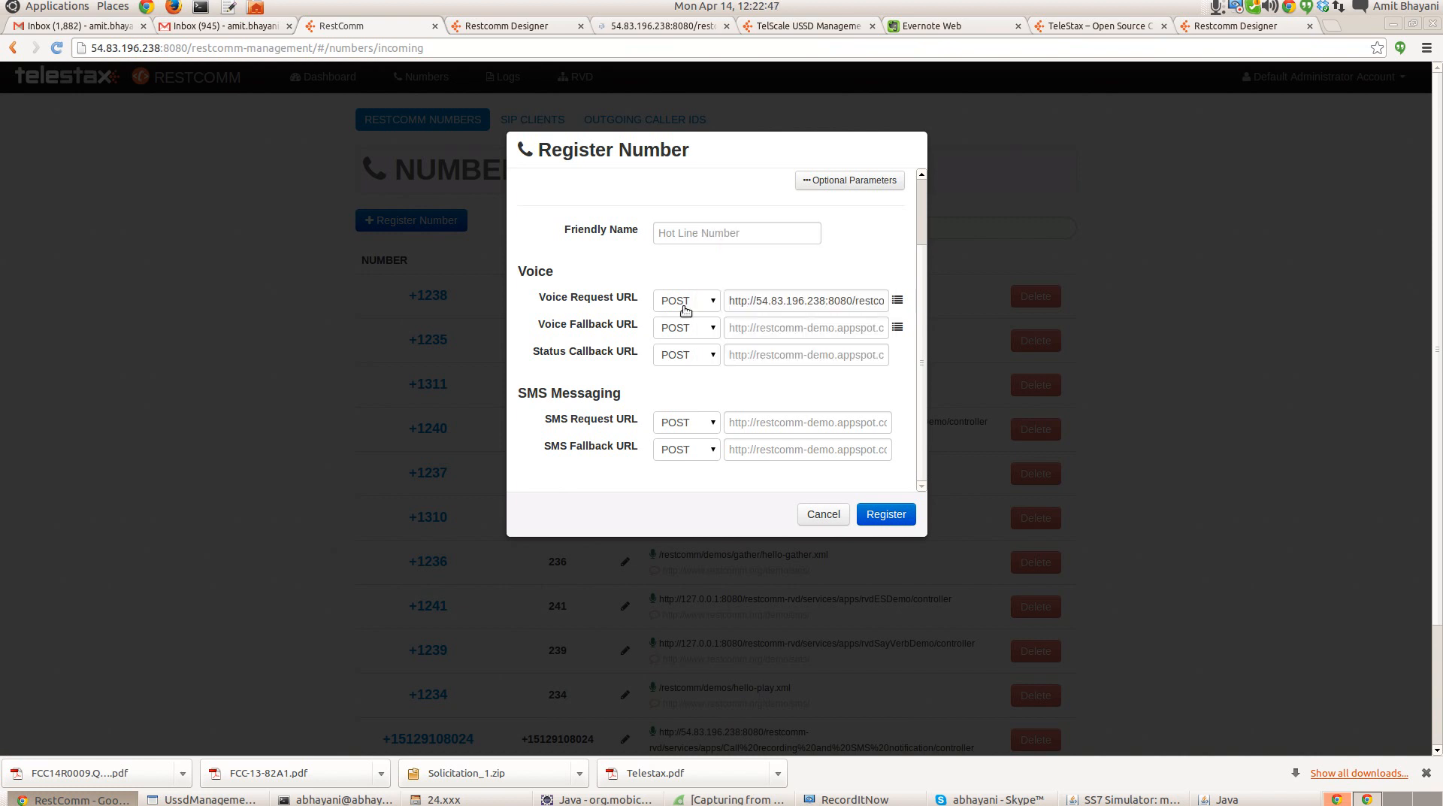
{"action": "scroll", "coordinate": [727, 303], "scroll_direction": "up", "scroll_amount": 2}
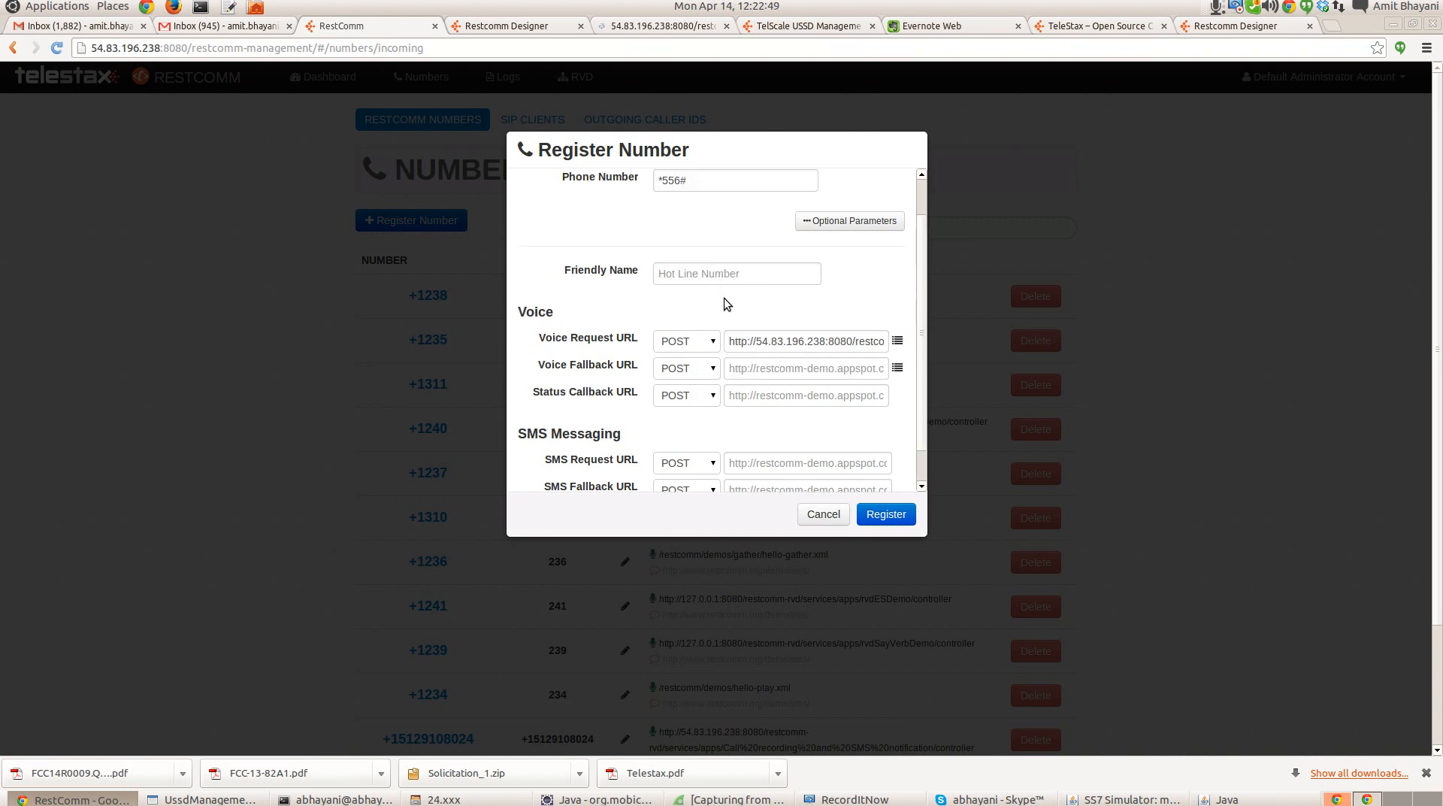
{"action": "left_click", "coordinate": [896, 516]}
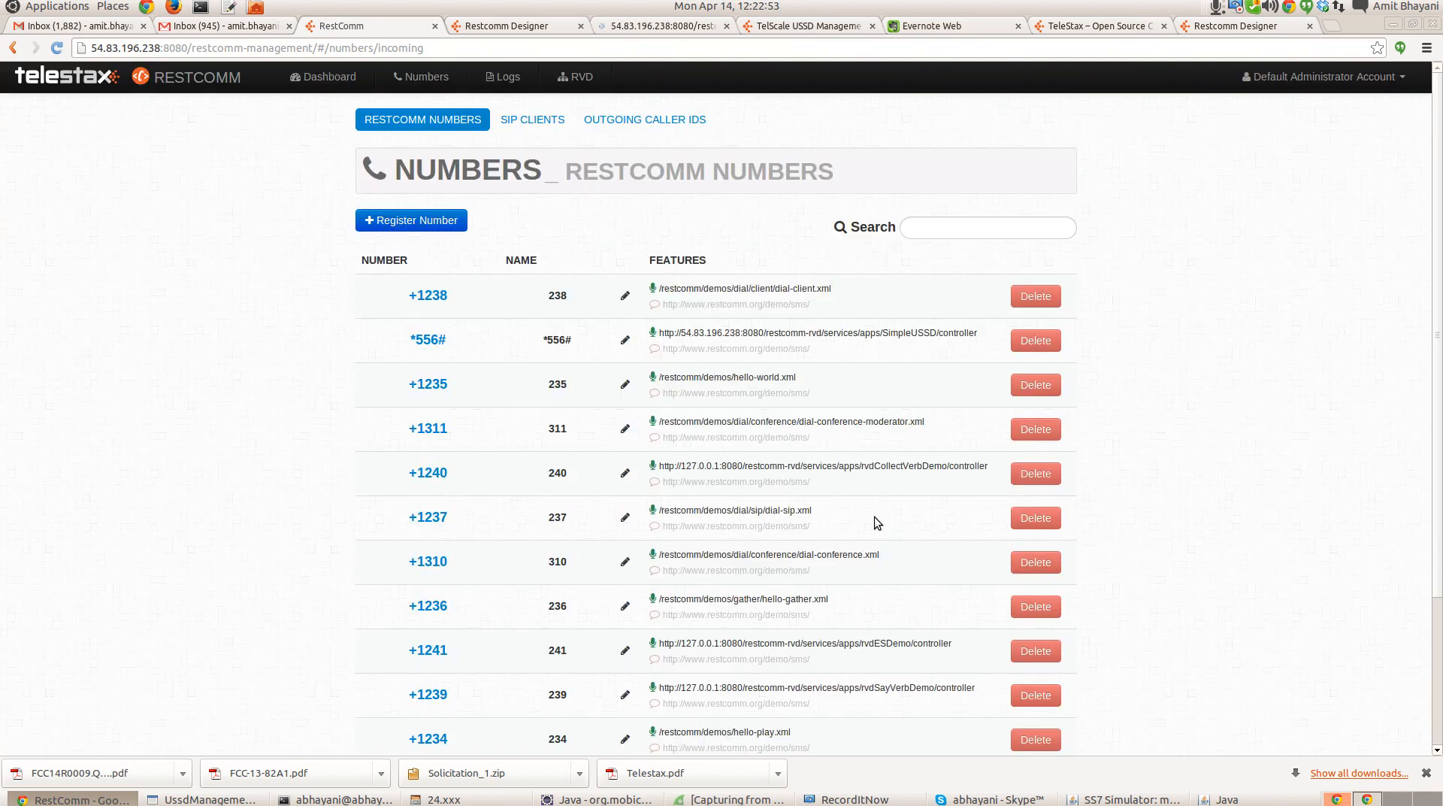
Step: Switch to Wireshark and restart the live capture with the "sip || tcap" filter kept in place
{"action": "scroll", "coordinate": [426, 219], "scroll_direction": "down", "scroll_amount": 3}
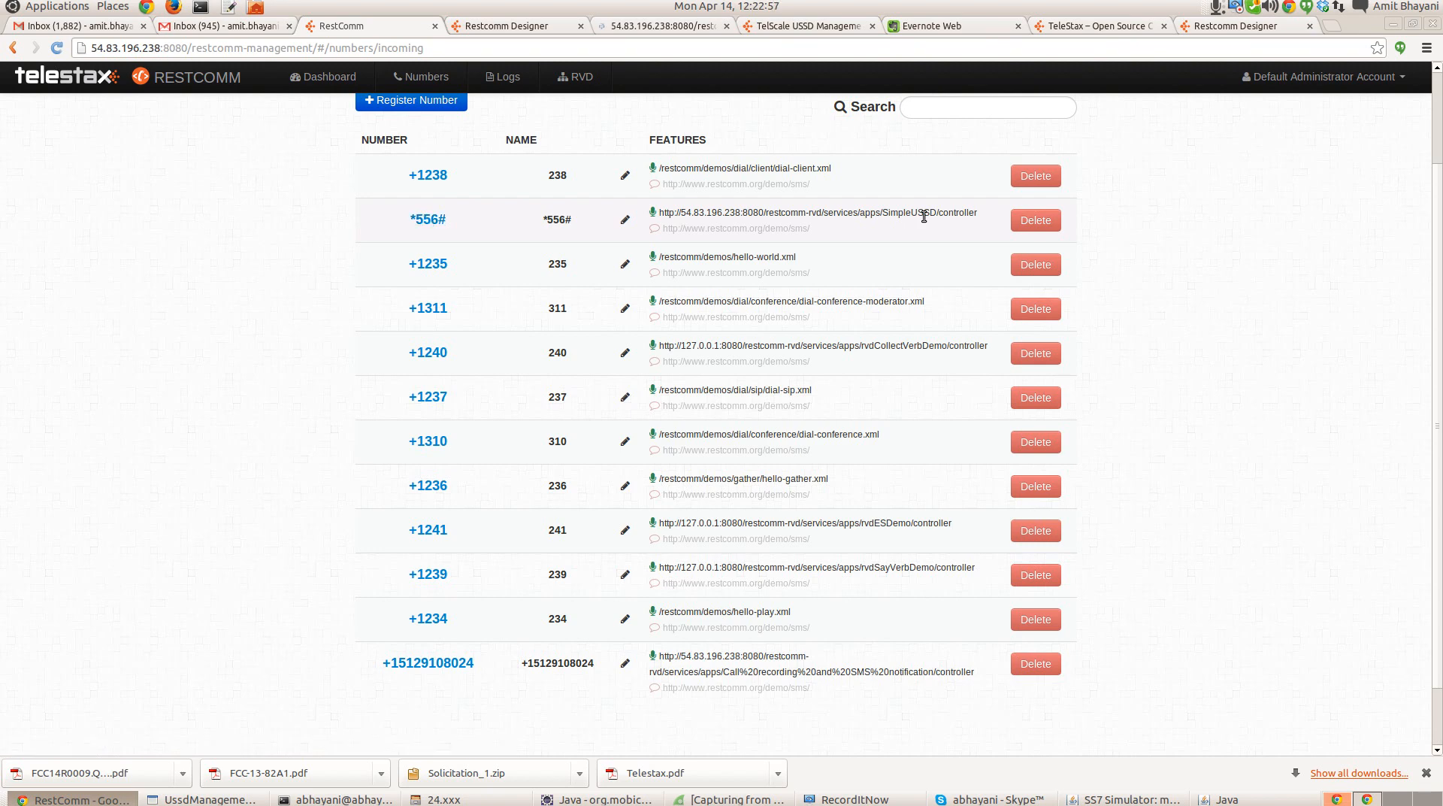
{"action": "left_click", "coordinate": [1231, 800]}
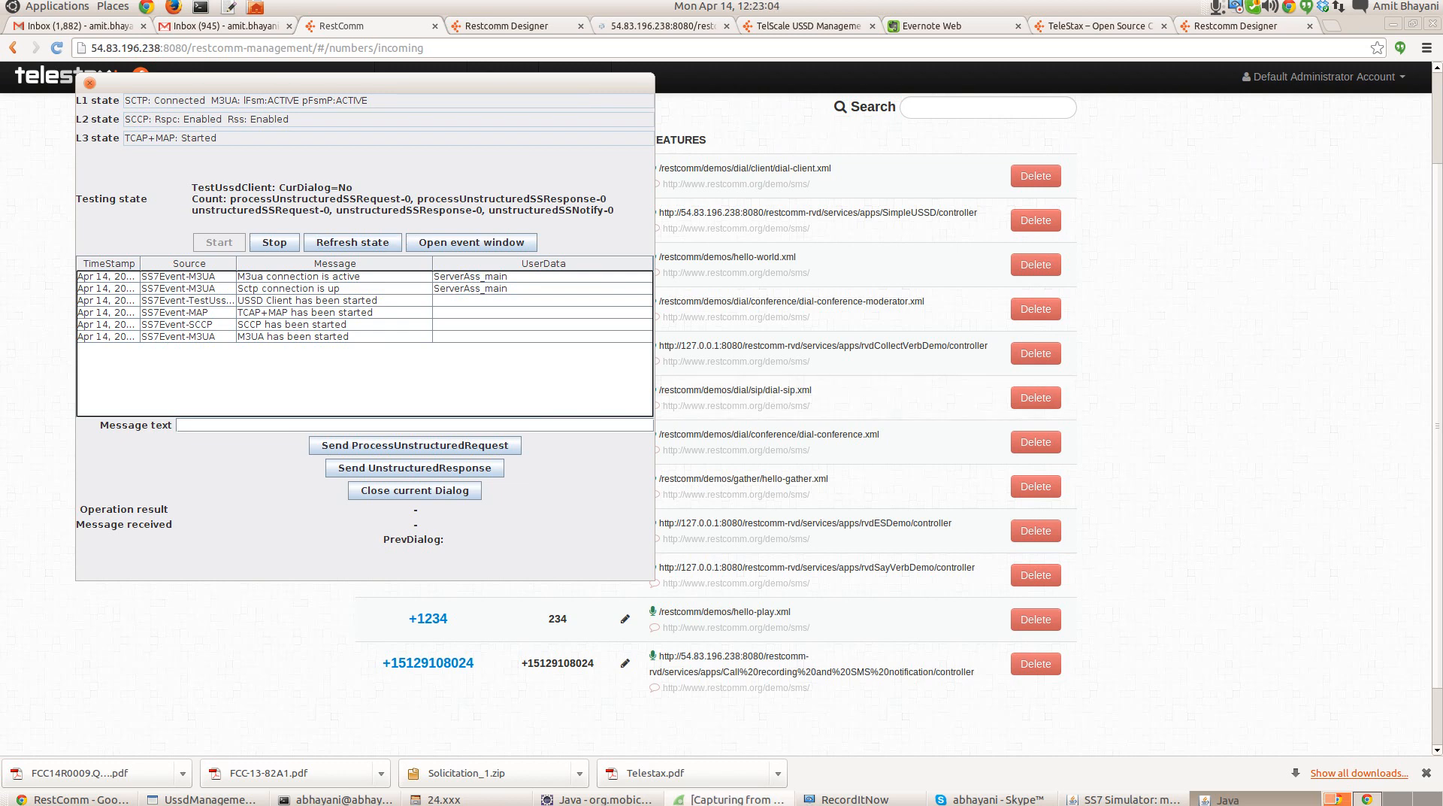
{"action": "left_click", "coordinate": [729, 800]}
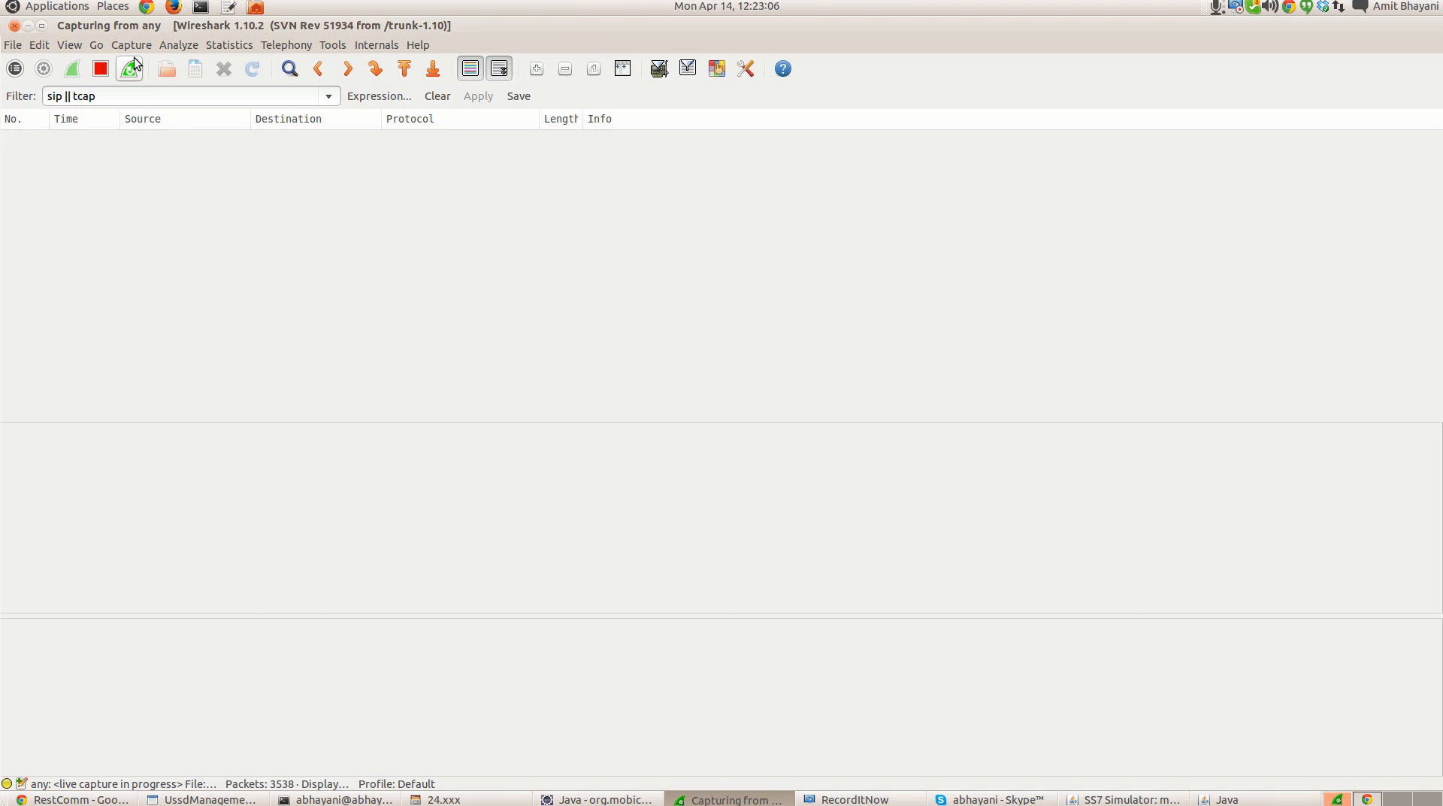
{"action": "left_click", "coordinate": [134, 58]}
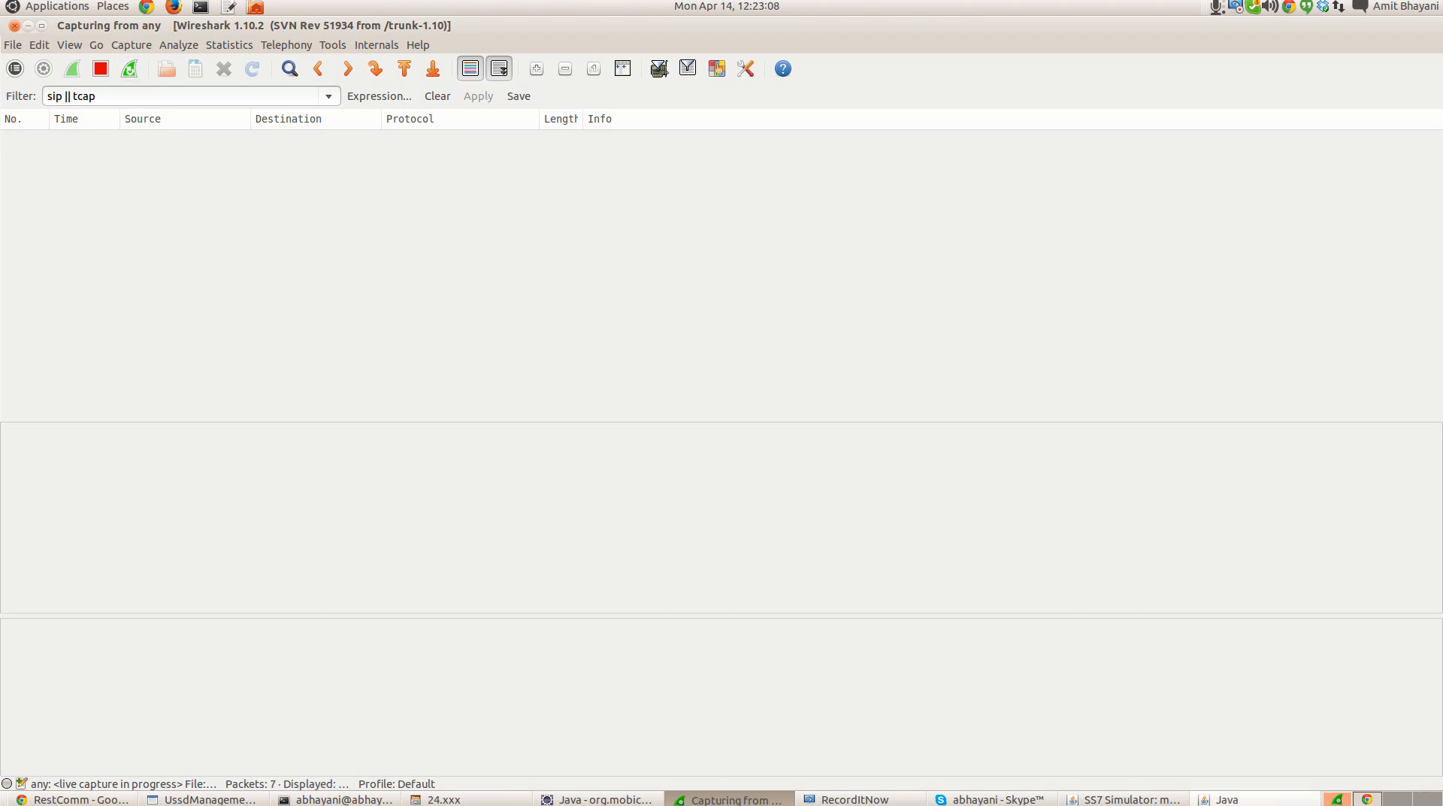
Step: Place the SS7 simulator window beside the packet list and send a ProcessUnstructuredRequest with the message text *556#
{"action": "left_click", "coordinate": [1253, 799]}
{"action": "left_click_drag", "start_coordinate": [914, 88], "coordinate": [1249, 121]}
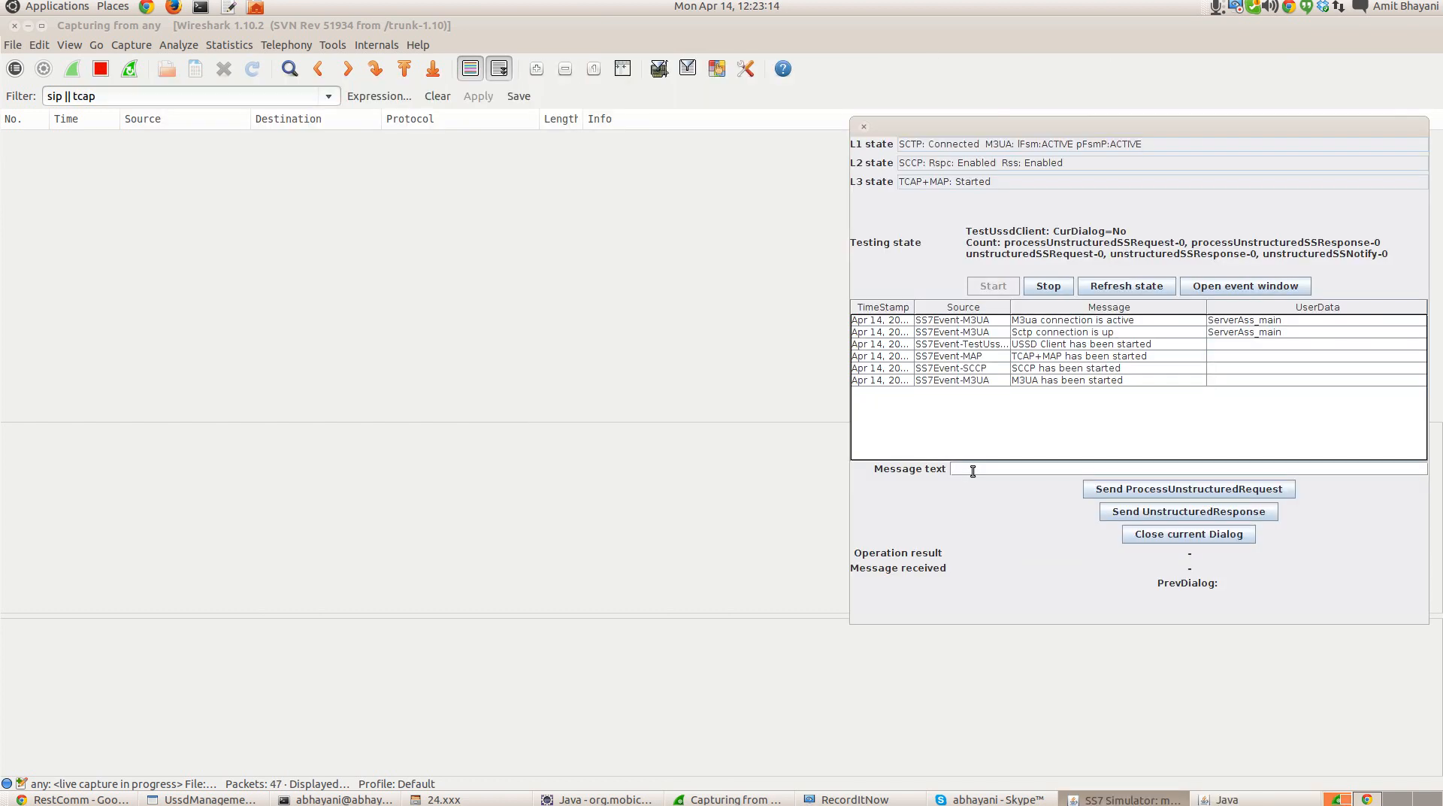
{"action": "left_click", "coordinate": [973, 469]}
{"action": "type", "text": "*555#"}
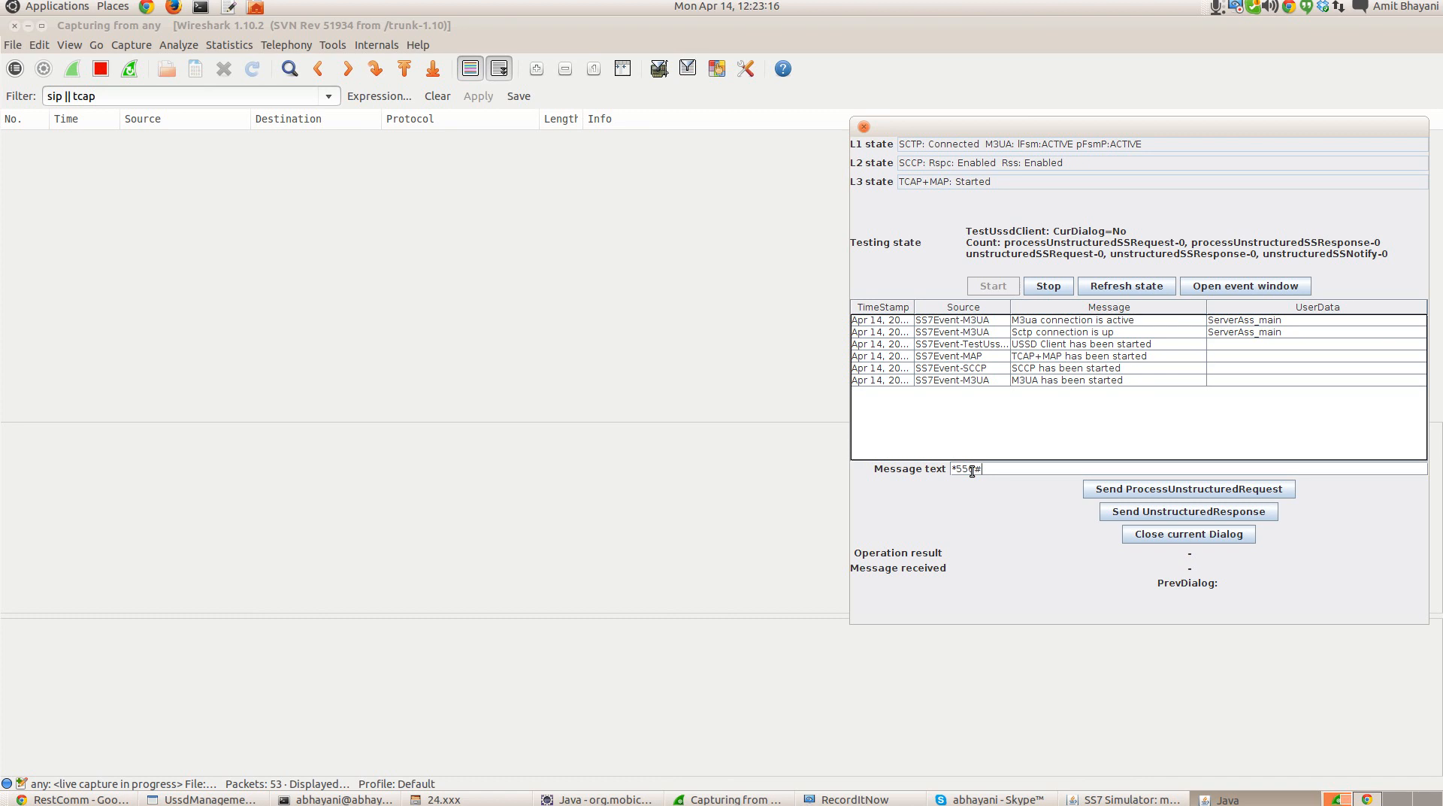
{"action": "left_click", "coordinate": [1187, 489]}
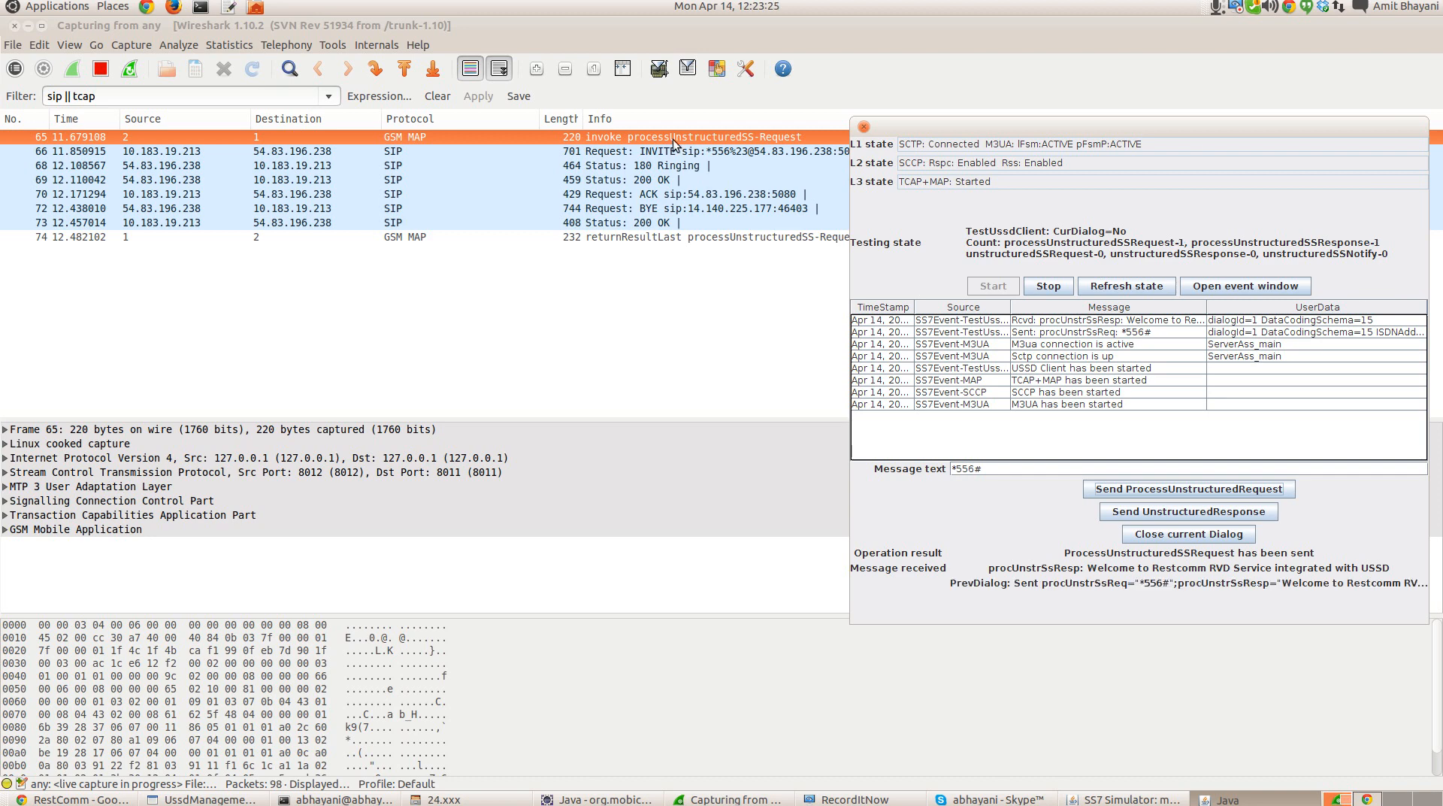
Step: Examine the captured SIP INVITE and returnResultLast packets, and read the full event details of the response received by the simulator
{"action": "left_click", "coordinate": [740, 148]}
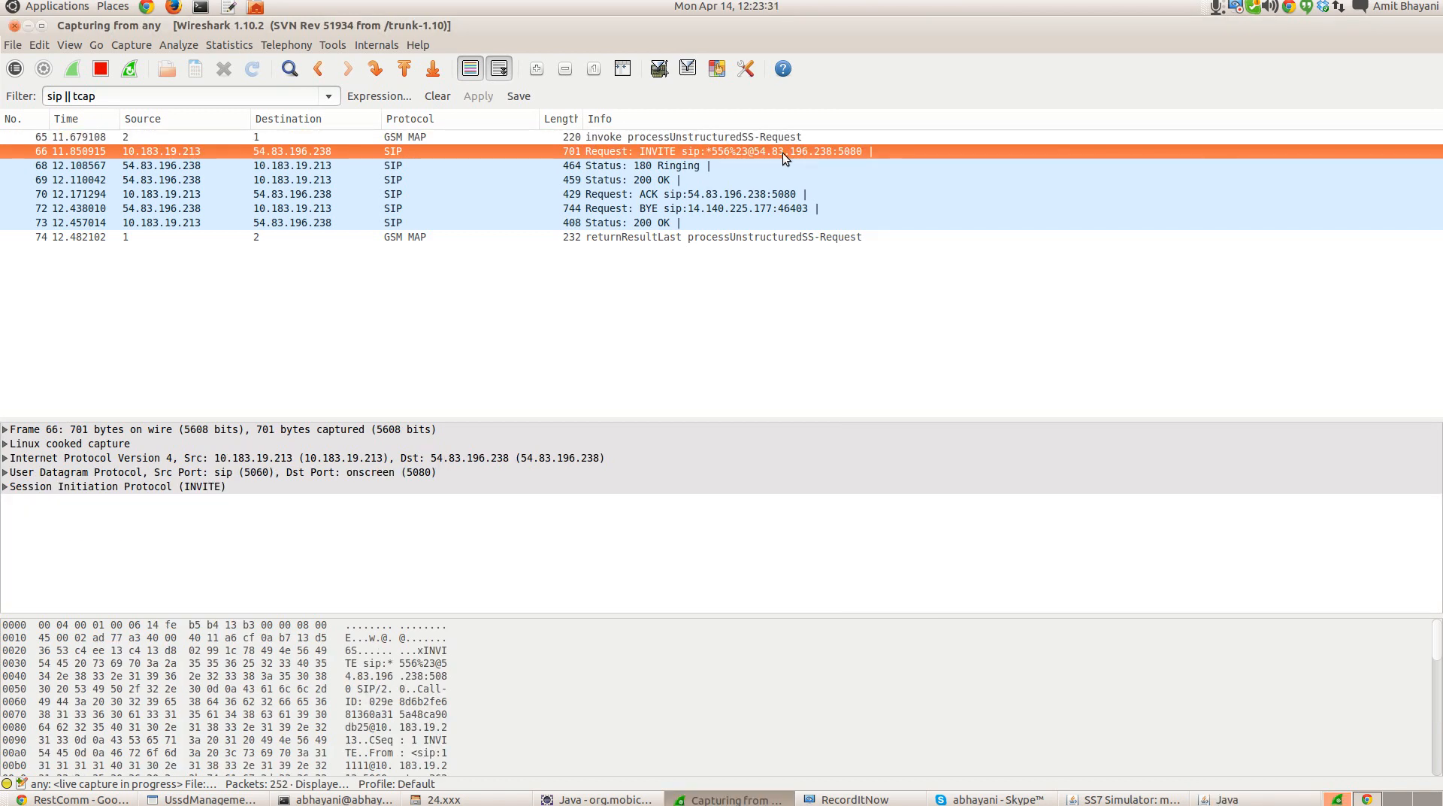
{"action": "left_click", "coordinate": [852, 237]}
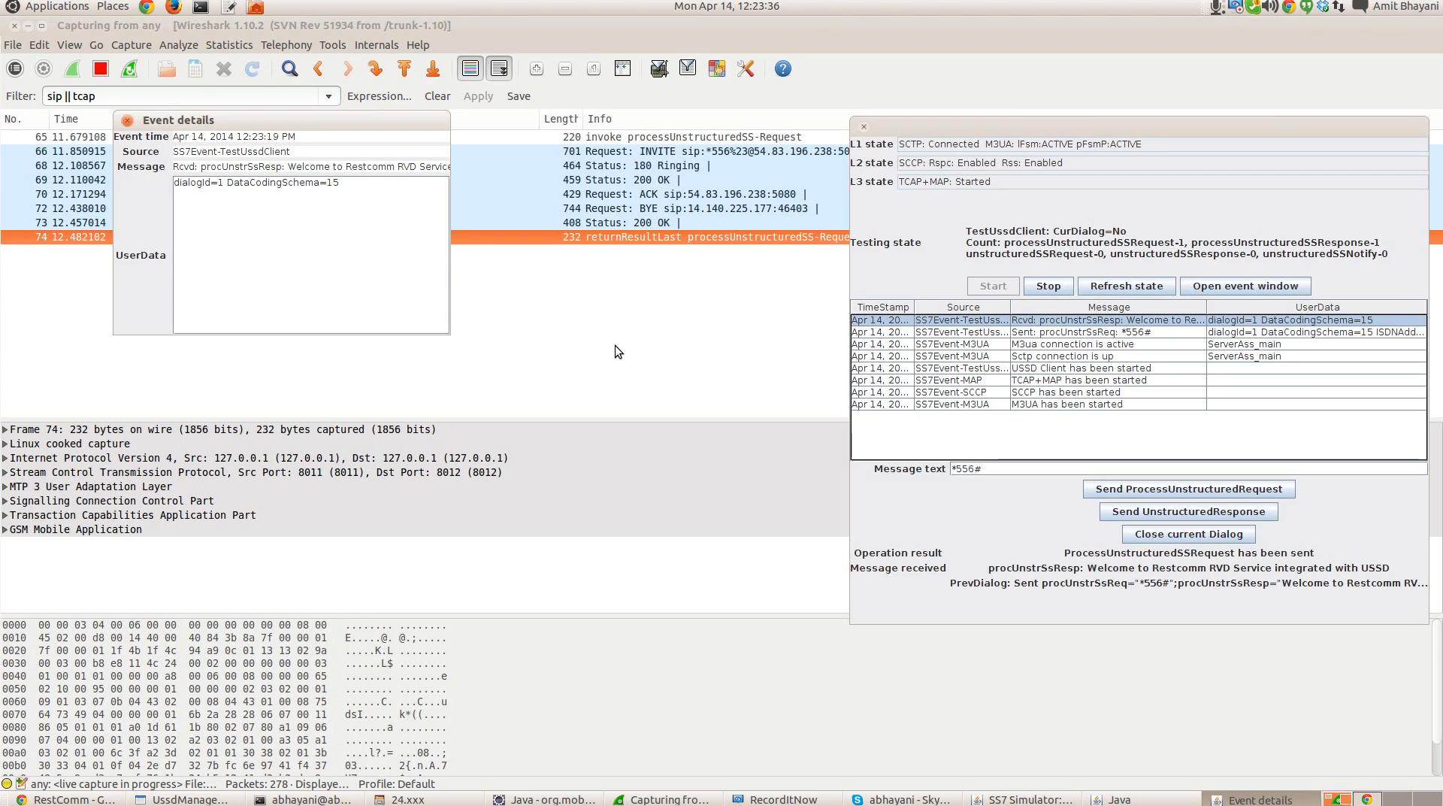
{"action": "left_click_drag", "start_coordinate": [450, 111], "coordinate": [949, 91]}
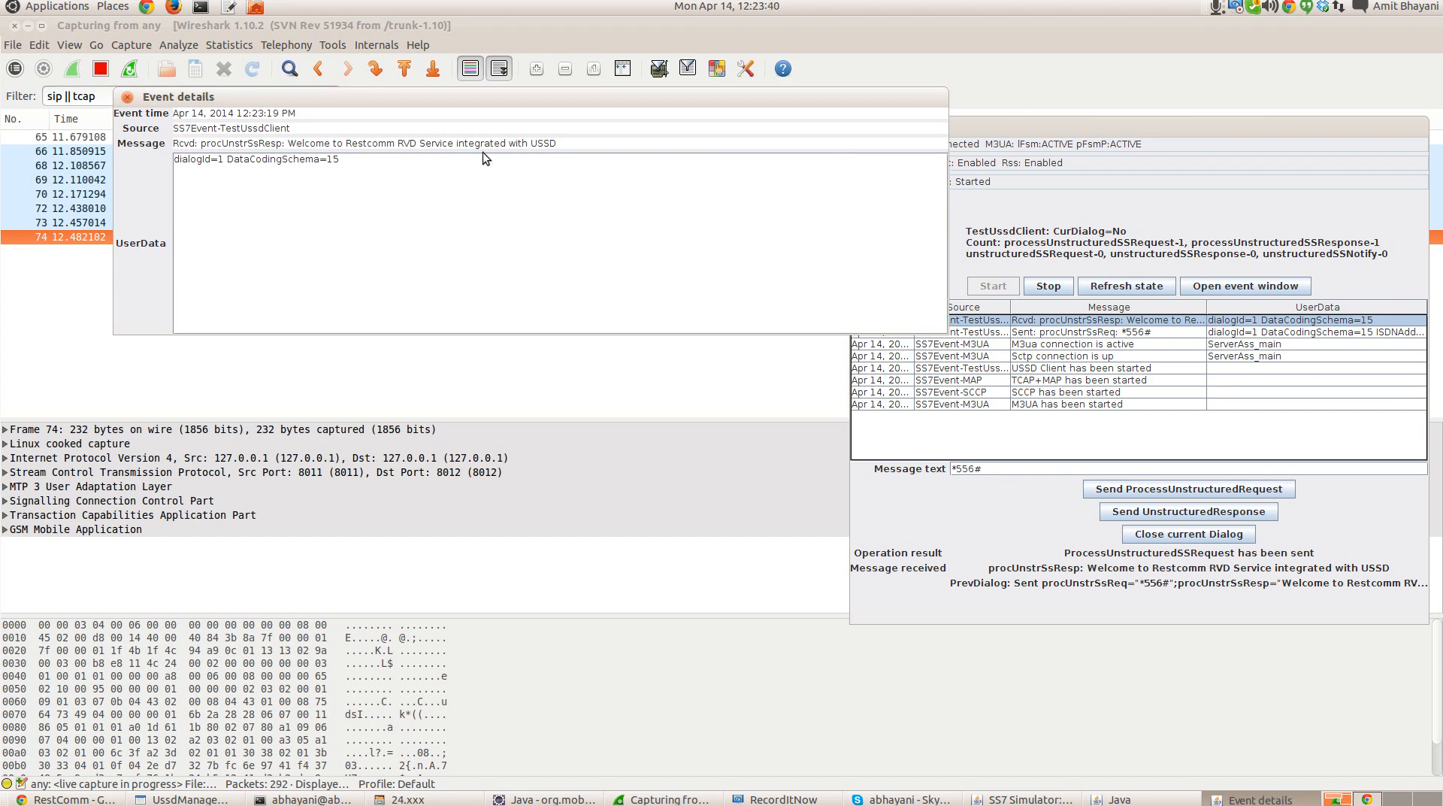
Step: In the TelScale USSD Management Console, create a SIP routing rule for short code *557 to 54.83.196.238:5080 with exact match false
{"action": "left_click", "coordinate": [96, 802]}
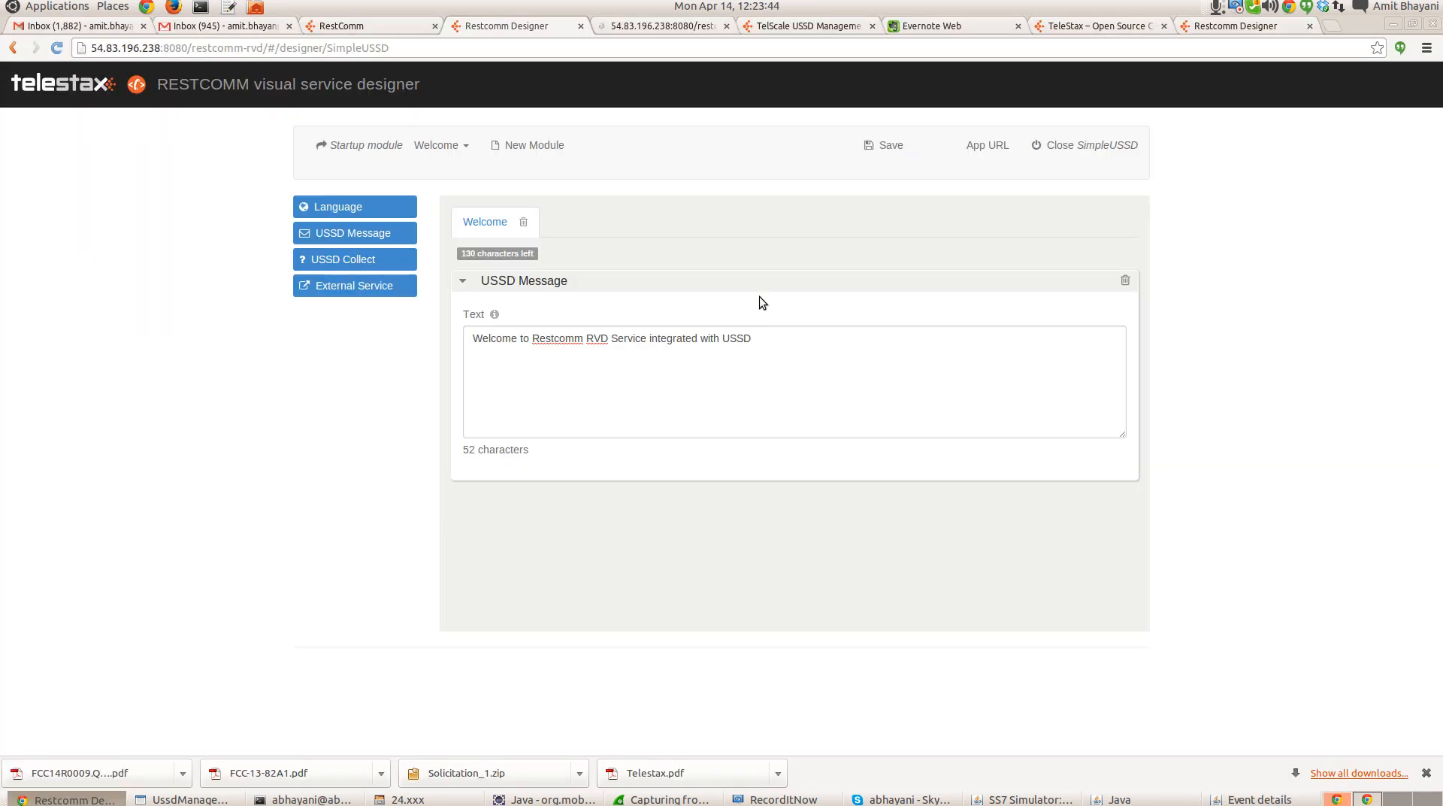
{"action": "left_click", "coordinate": [566, 384]}
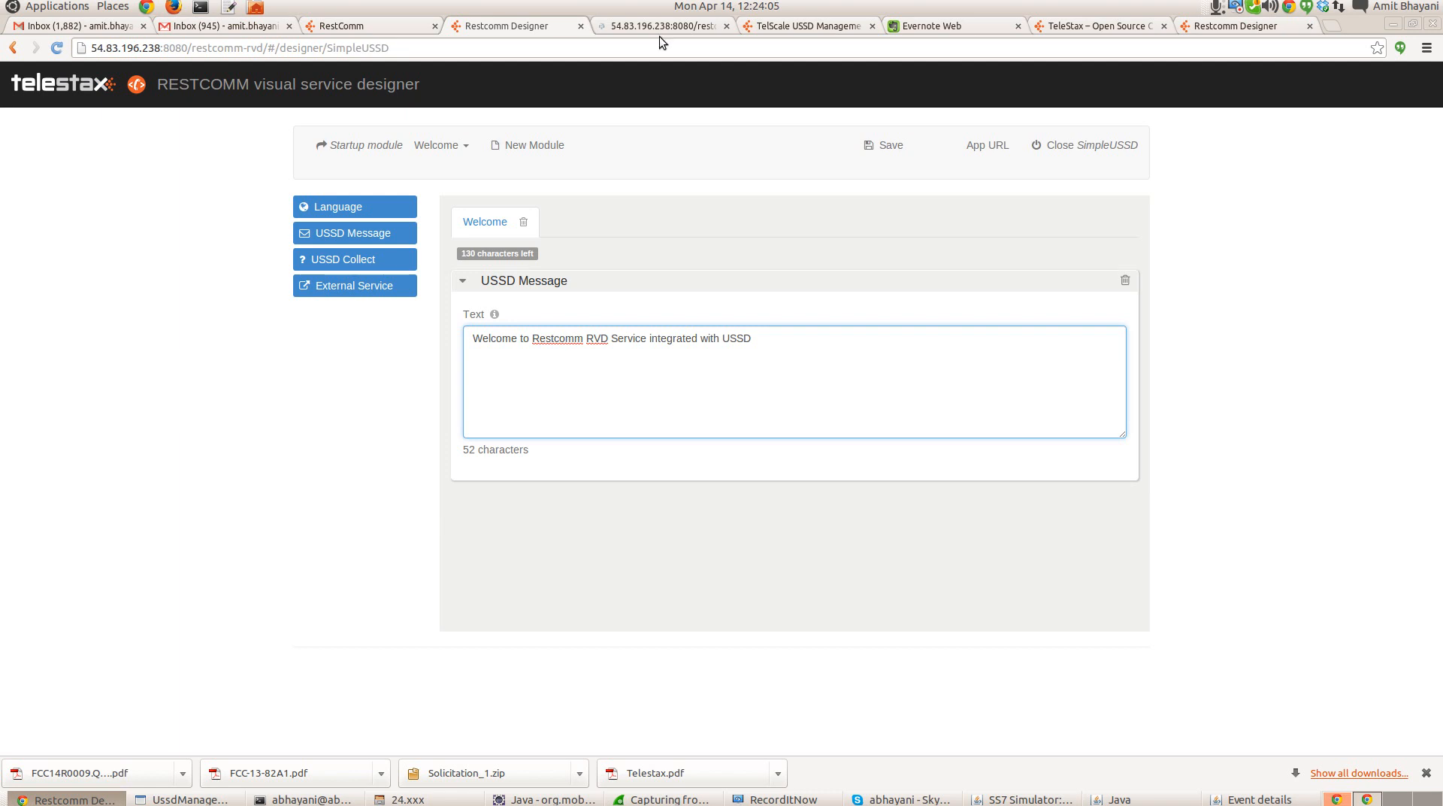
{"action": "left_click", "coordinate": [770, 27]}
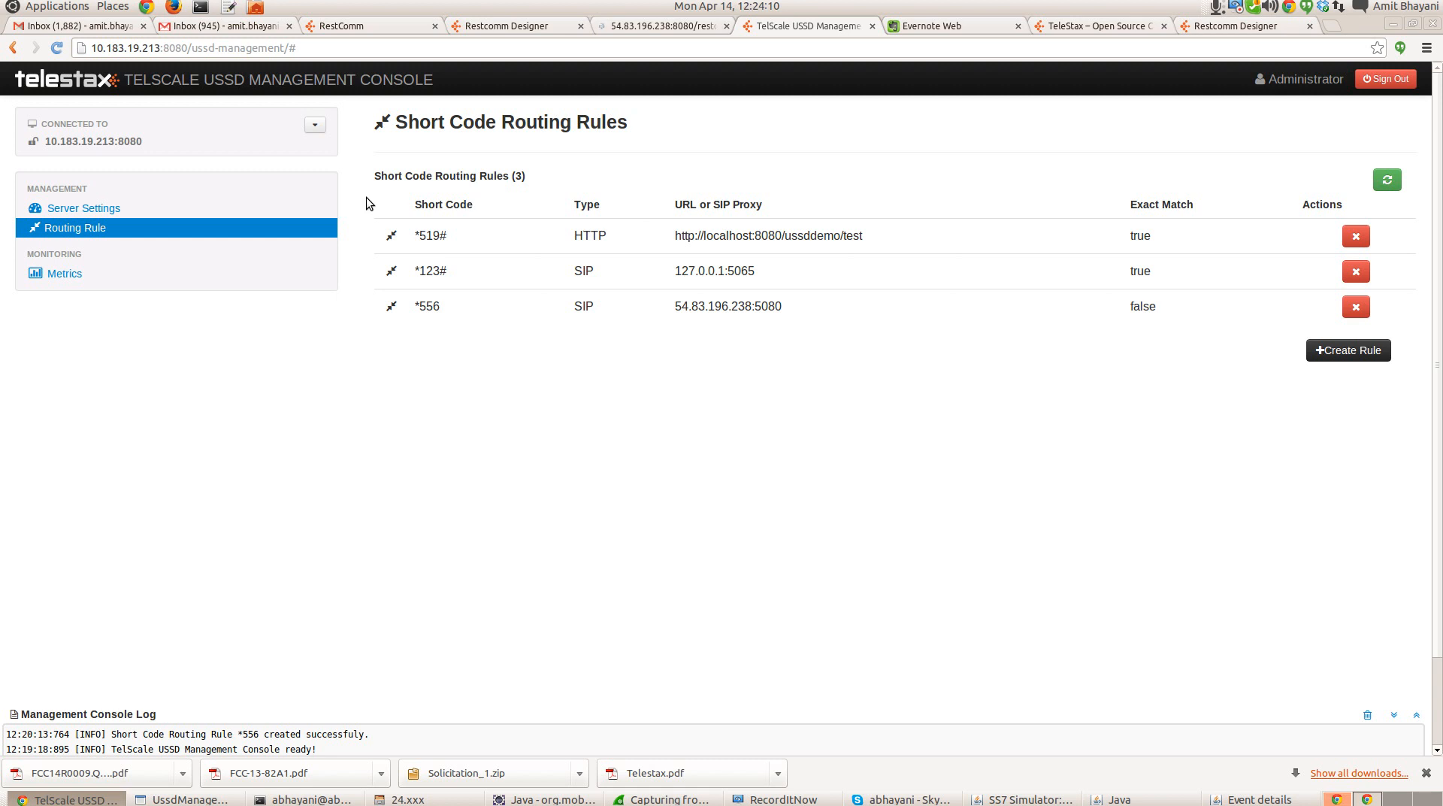
{"action": "left_click", "coordinate": [1348, 350]}
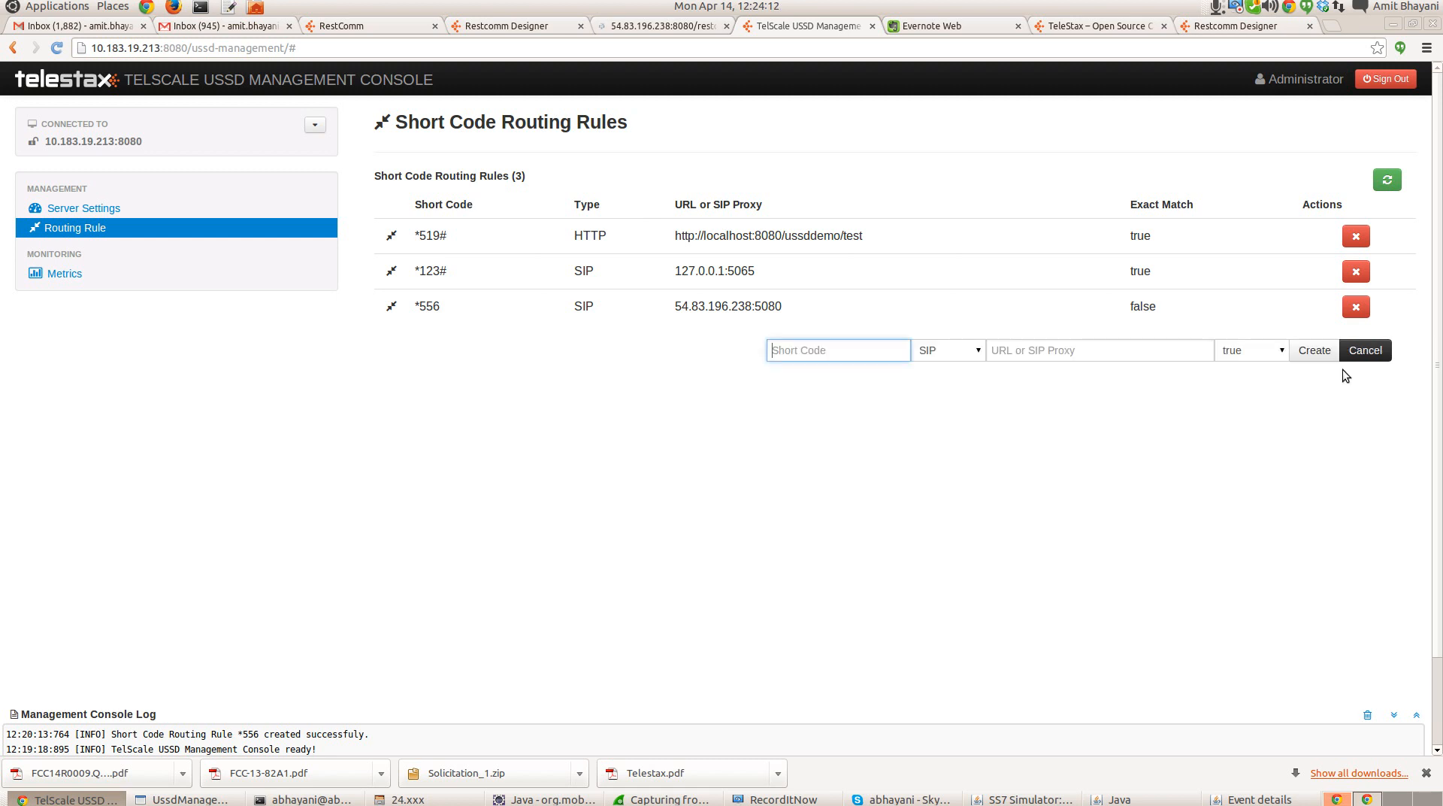
{"action": "type", "text": "*557"}
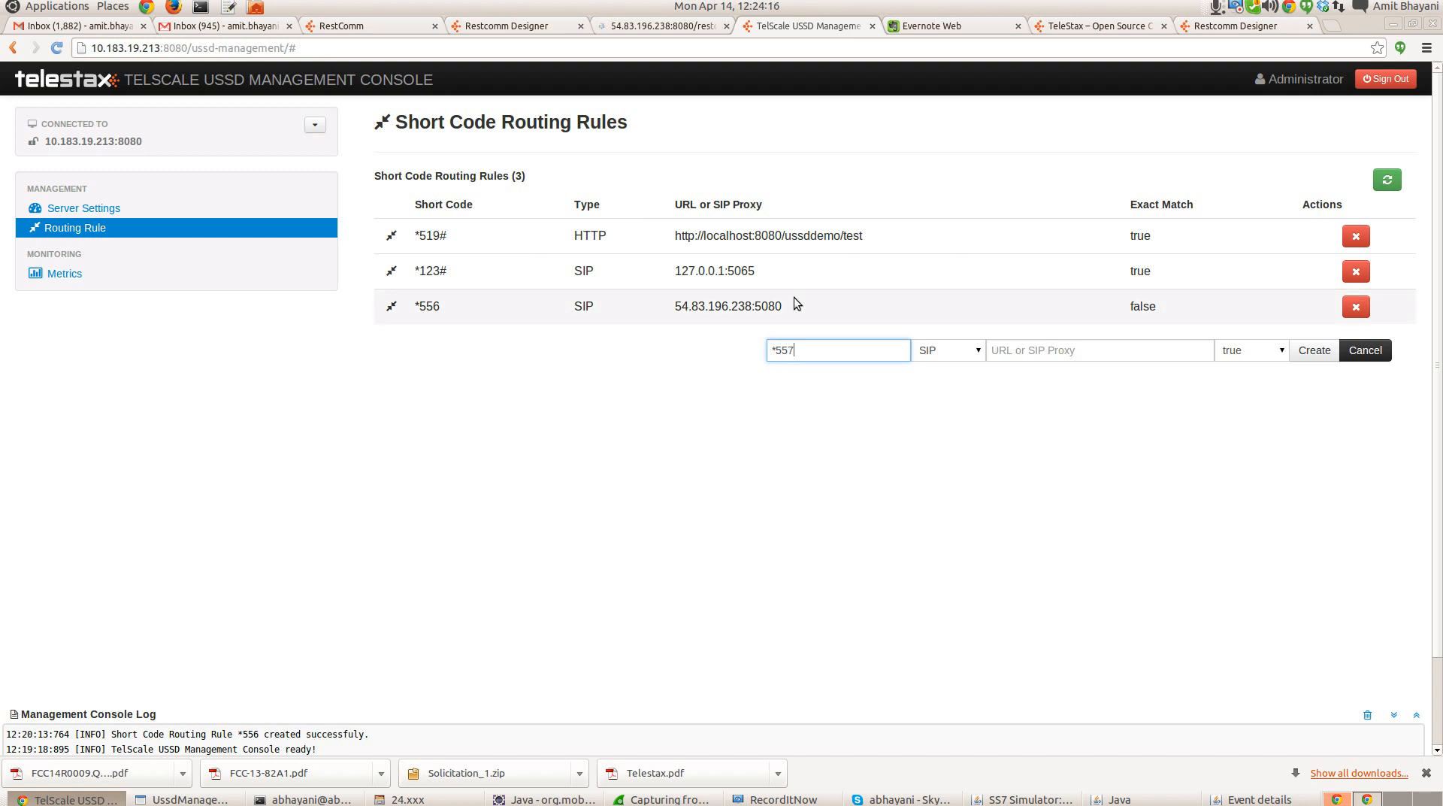
{"action": "triple_click", "coordinate": [793, 296]}
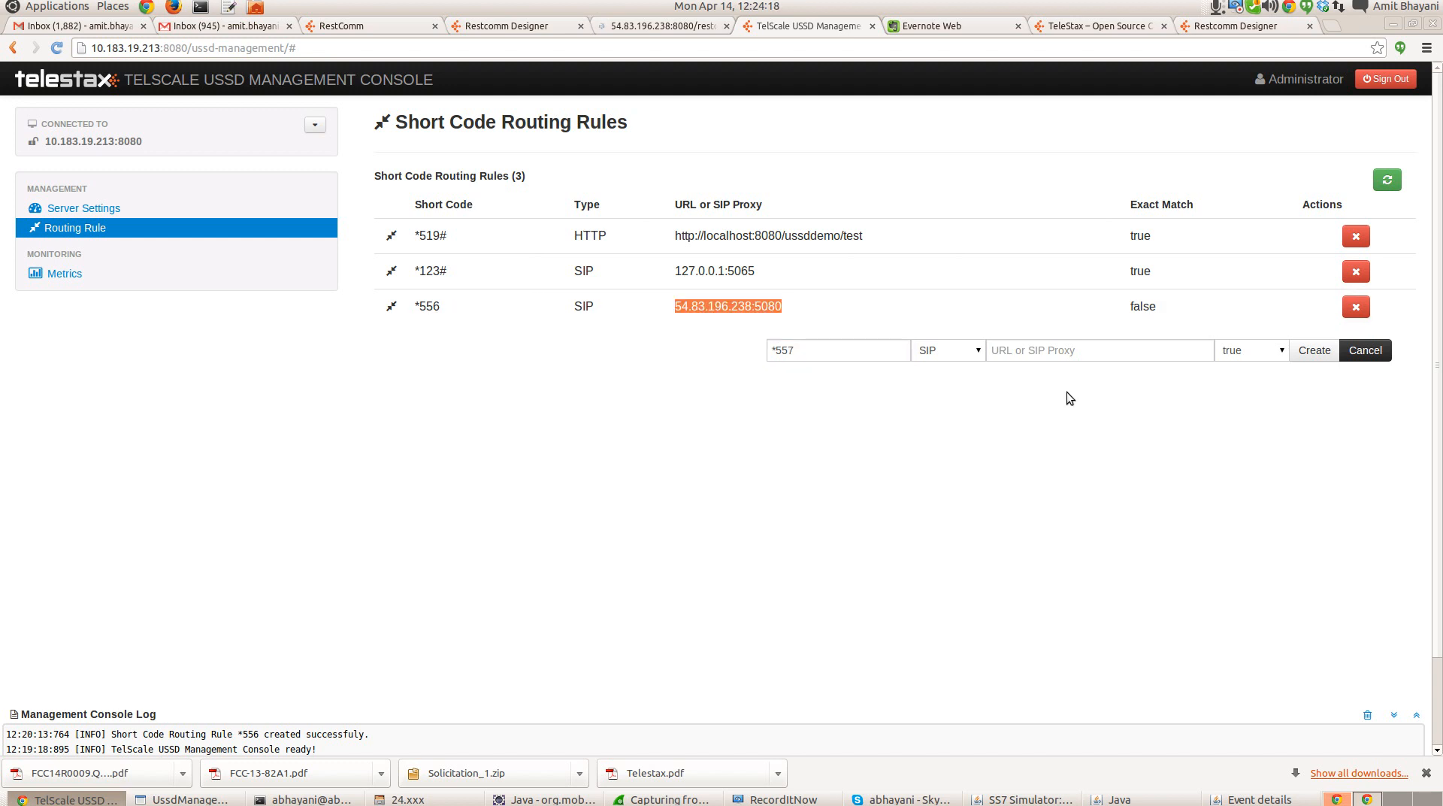
{"action": "middle_click", "coordinate": [1066, 351]}
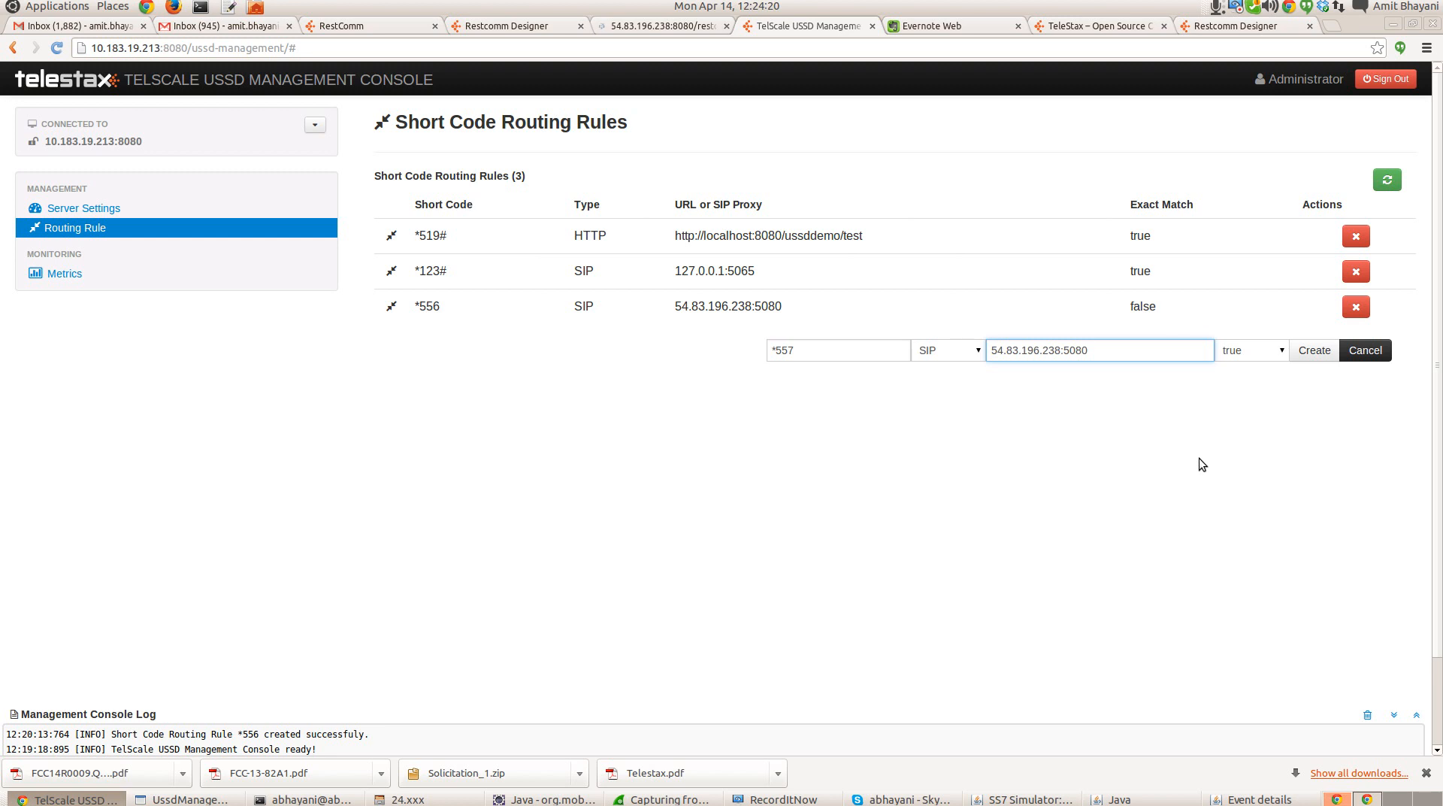
{"action": "left_click", "coordinate": [1251, 350]}
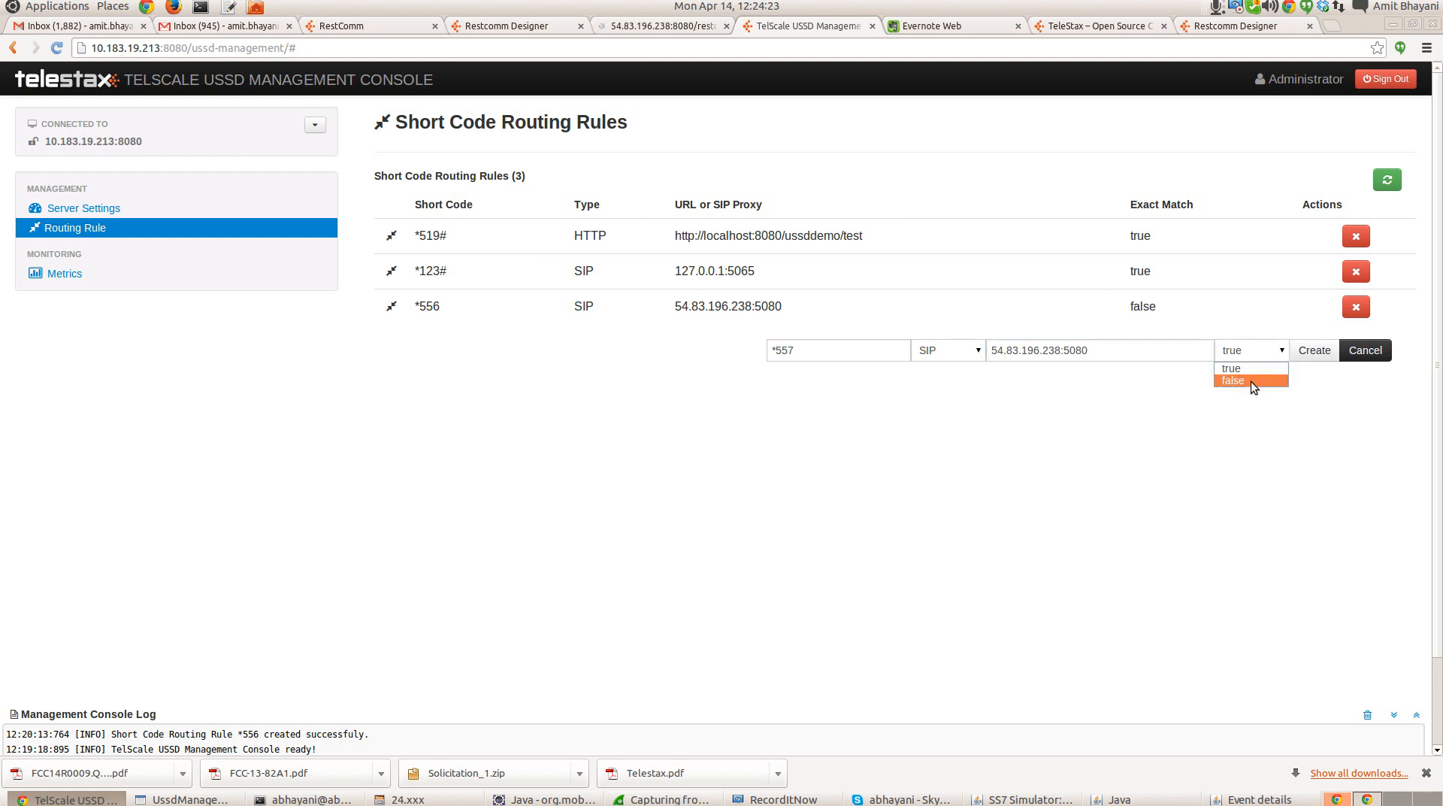
{"action": "left_click", "coordinate": [1251, 381]}
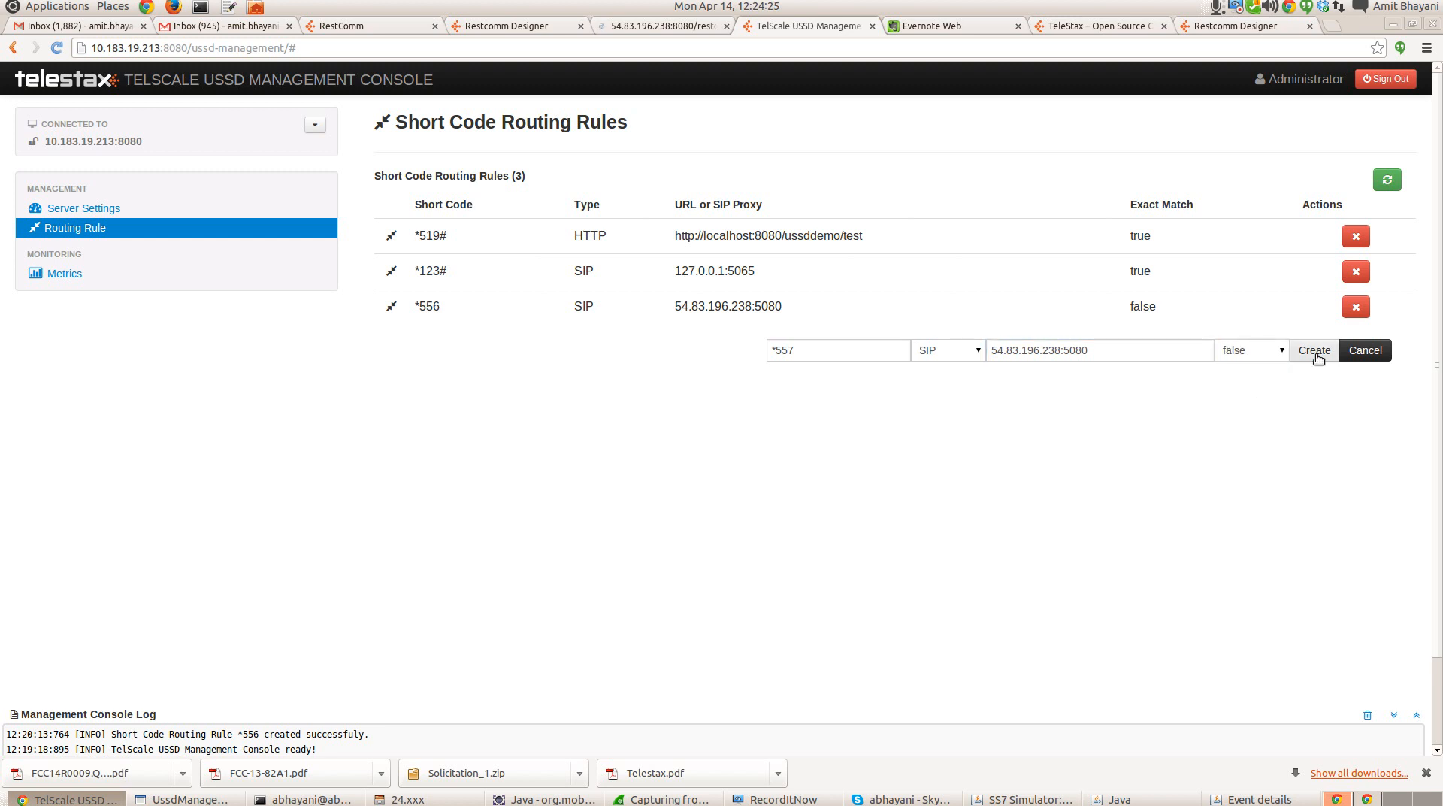
{"action": "left_click", "coordinate": [1315, 351]}
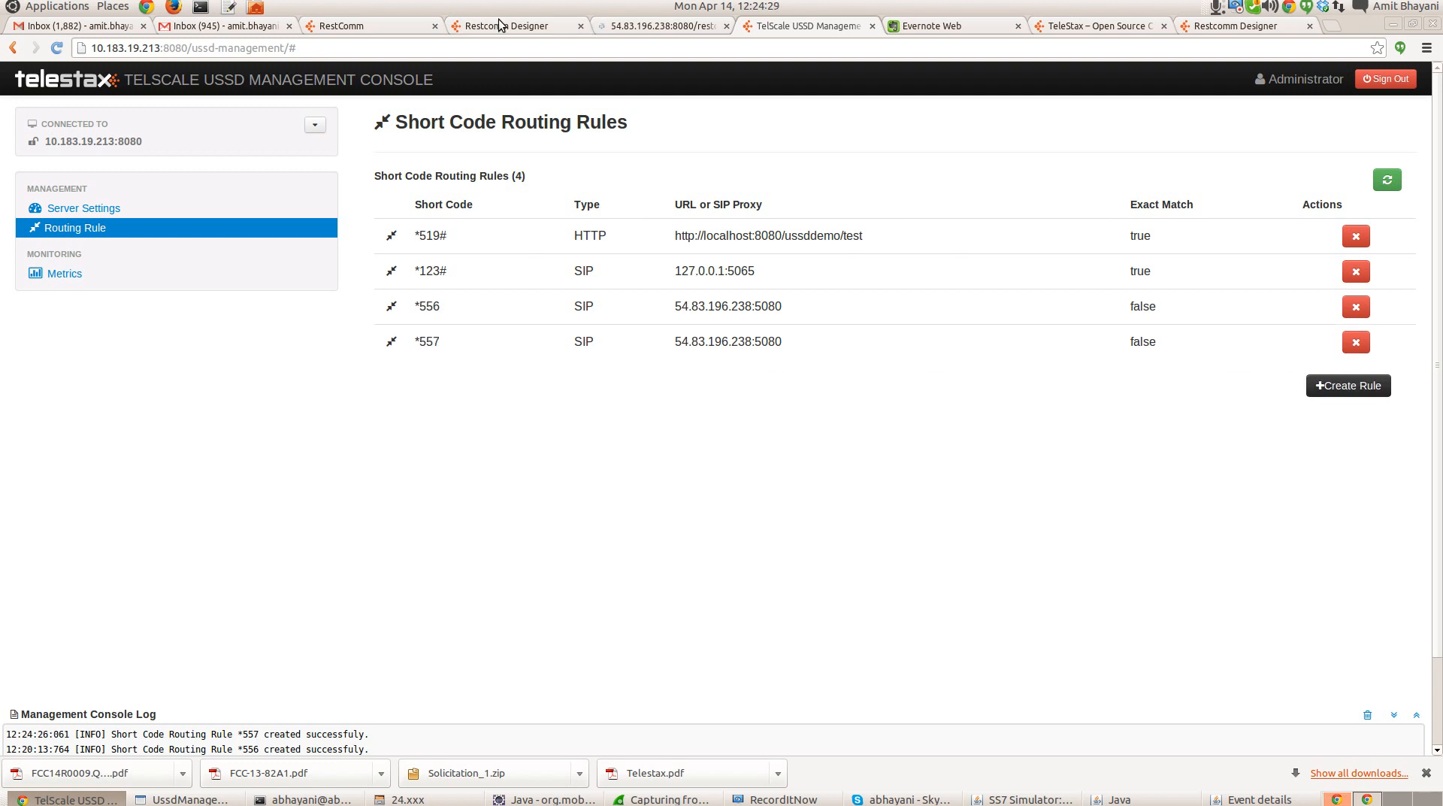
Step: Return to the Restcomm visual service designer and create a new USSD project named TreeBasedUSSD
{"action": "left_click", "coordinate": [369, 26]}
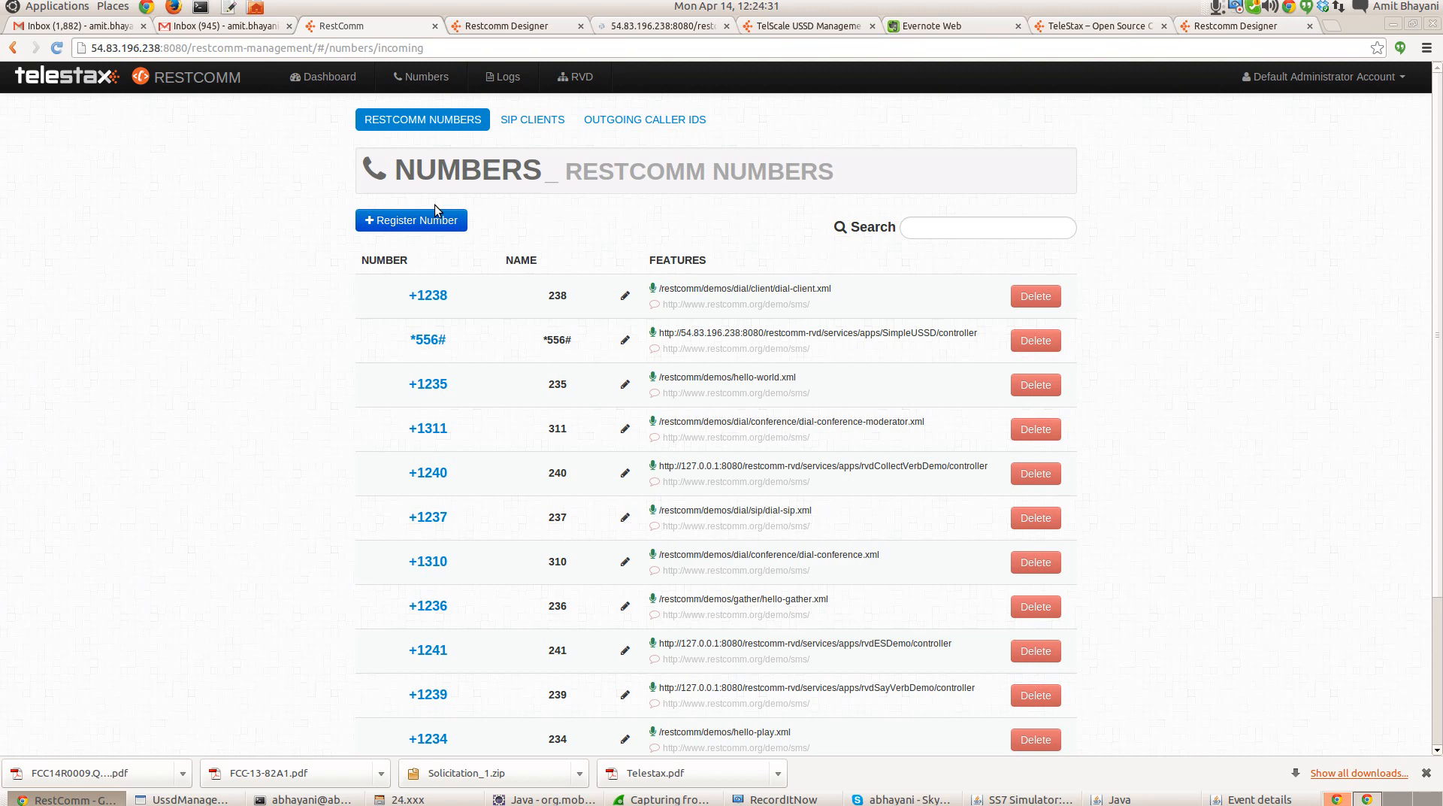
{"action": "left_click", "coordinate": [525, 27]}
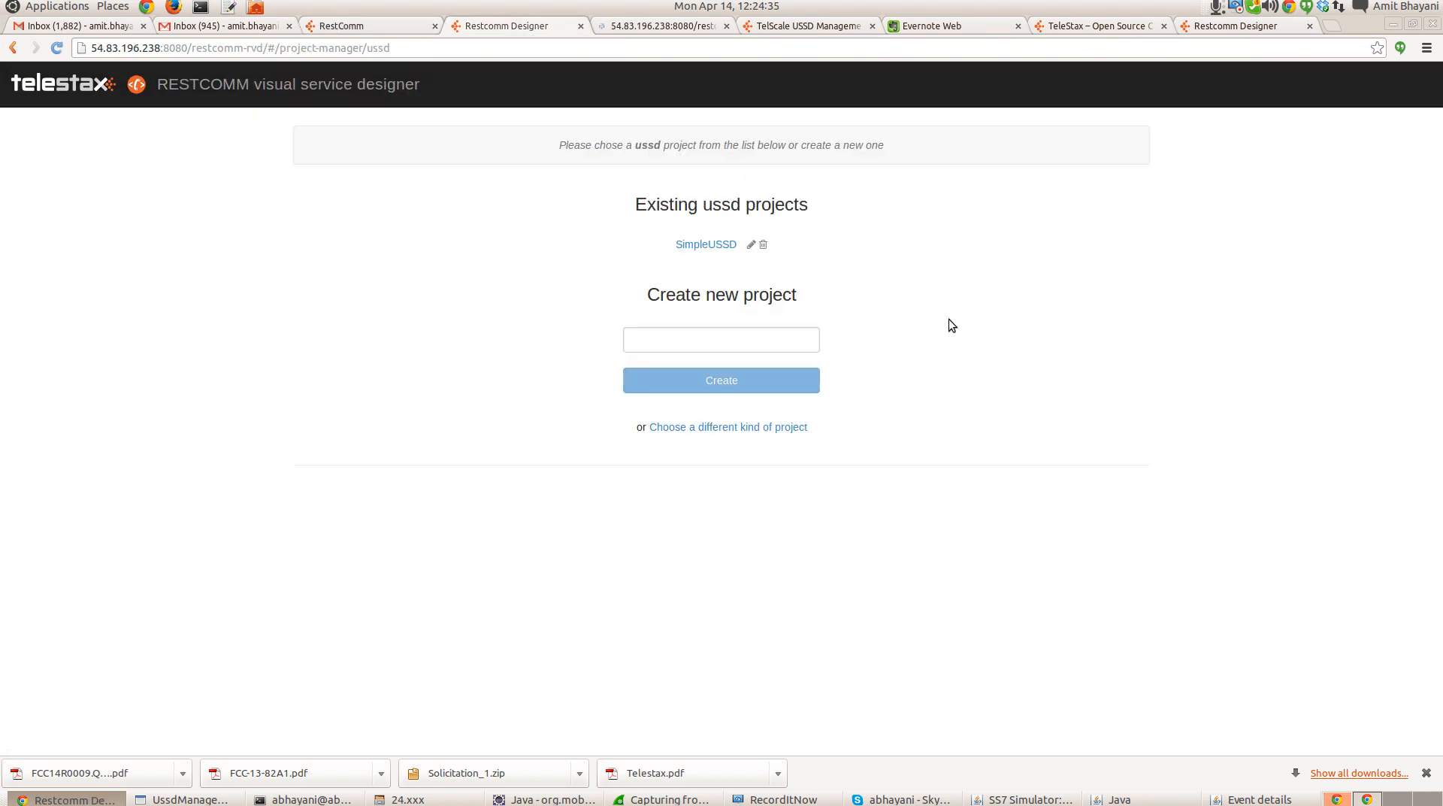
{"action": "left_click", "coordinate": [657, 339]}
{"action": "type", "text": "Tree"}
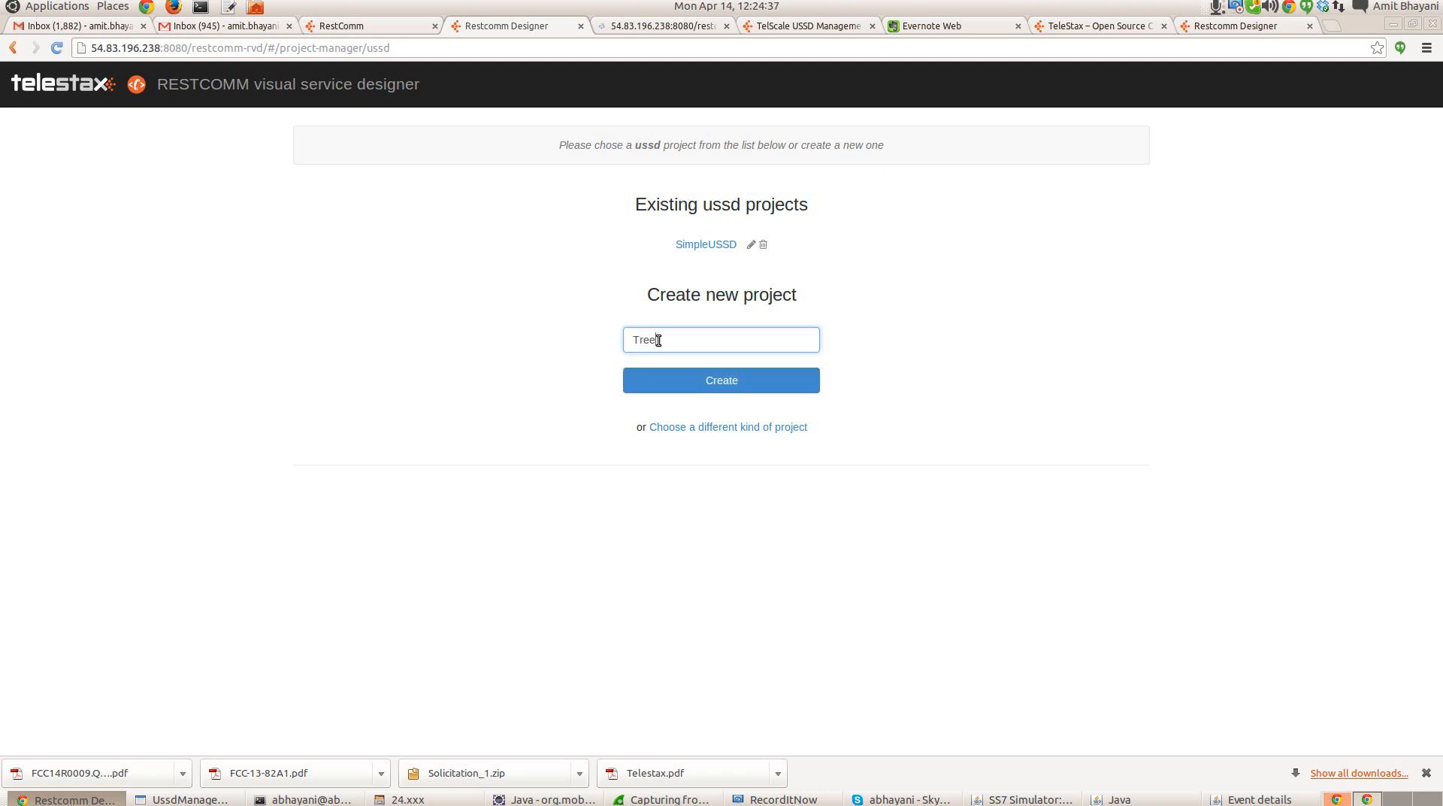
{"action": "type", "text": "BasedUSSD"}
{"action": "key", "text": "Return"}
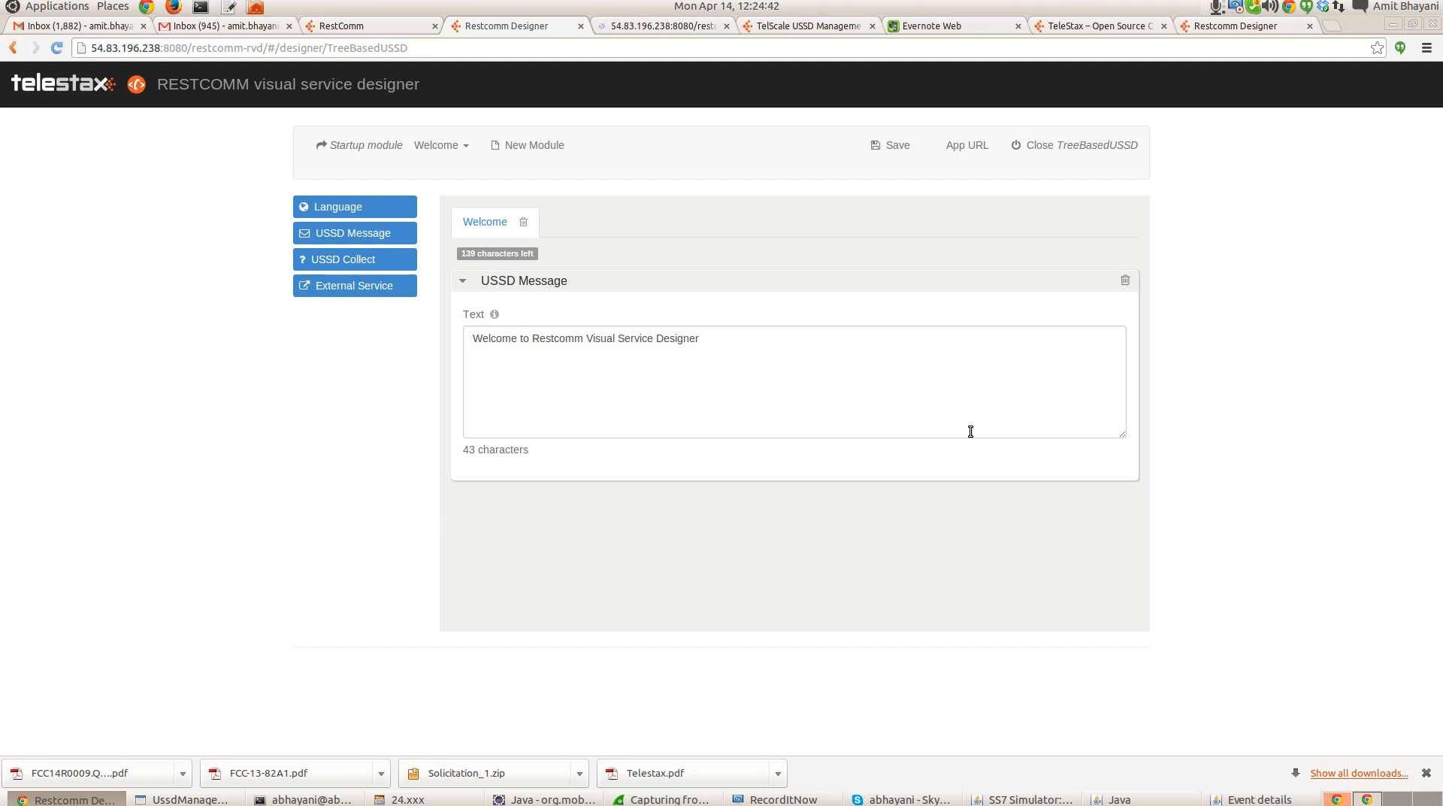
Step: Replace the Welcome module's USSD message text with "Press 1 for SMS and 2 for Data"
{"action": "left_click_drag", "start_coordinate": [971, 431], "coordinate": [665, 330]}
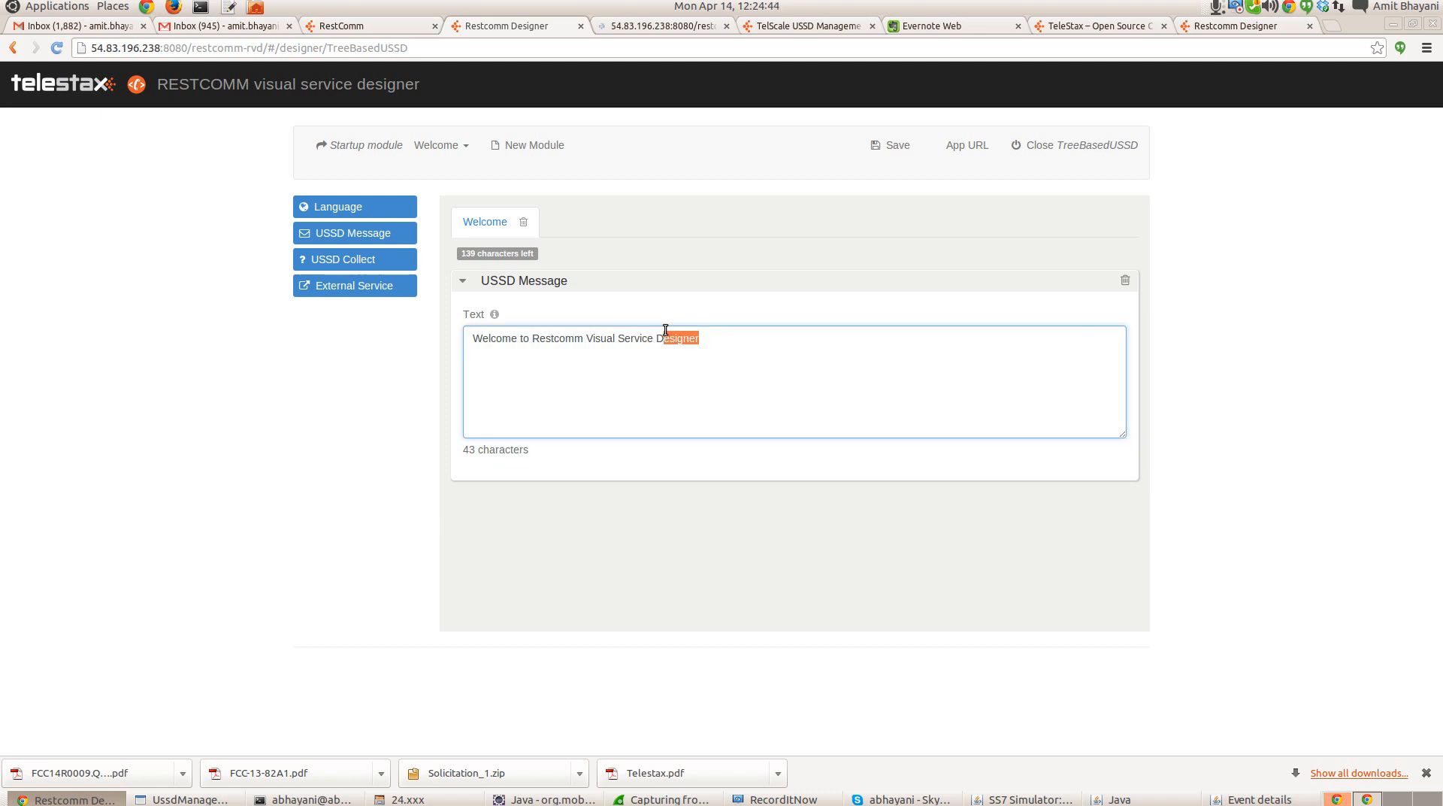
{"action": "key", "text": "ctrl+a"}
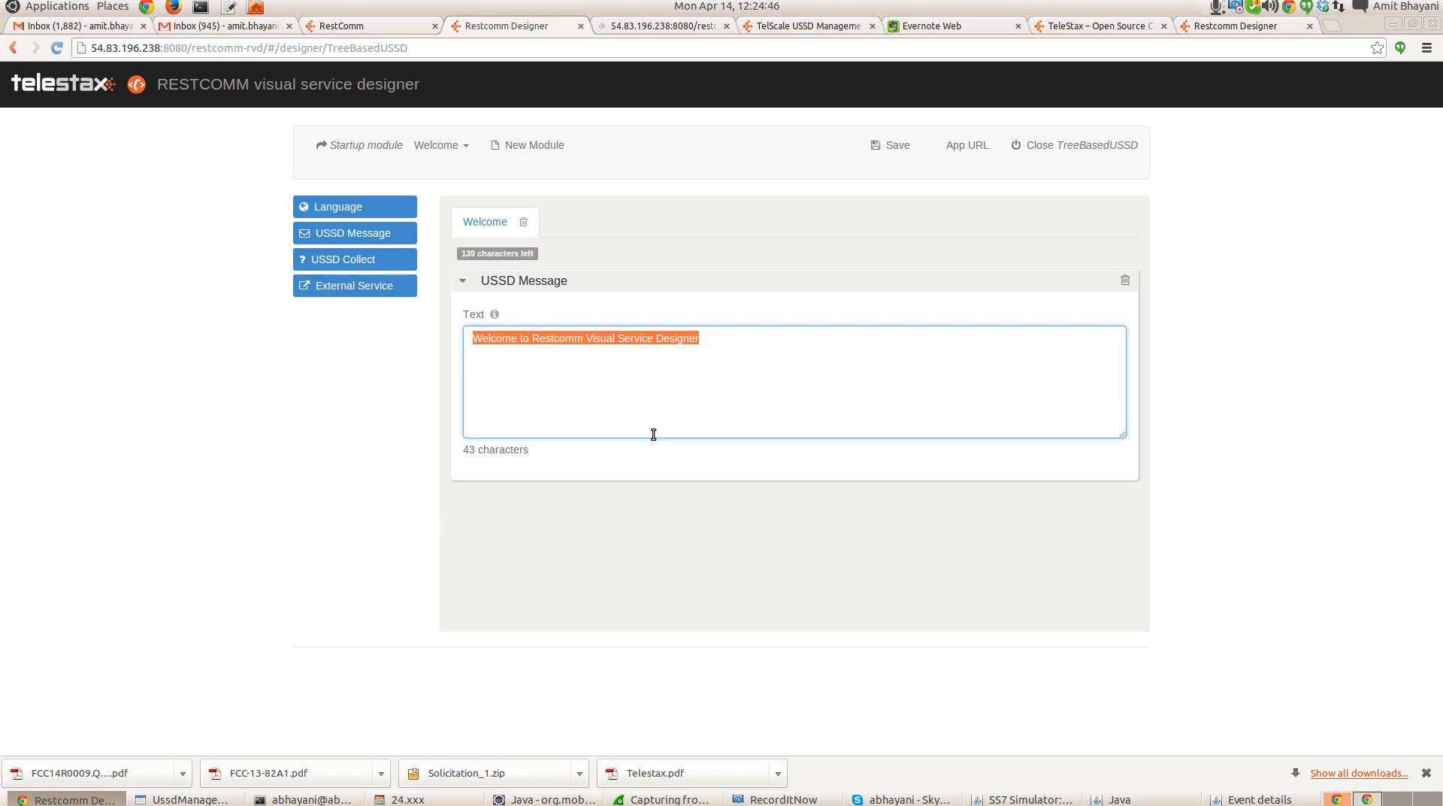
{"action": "type", "text": "Pre"}
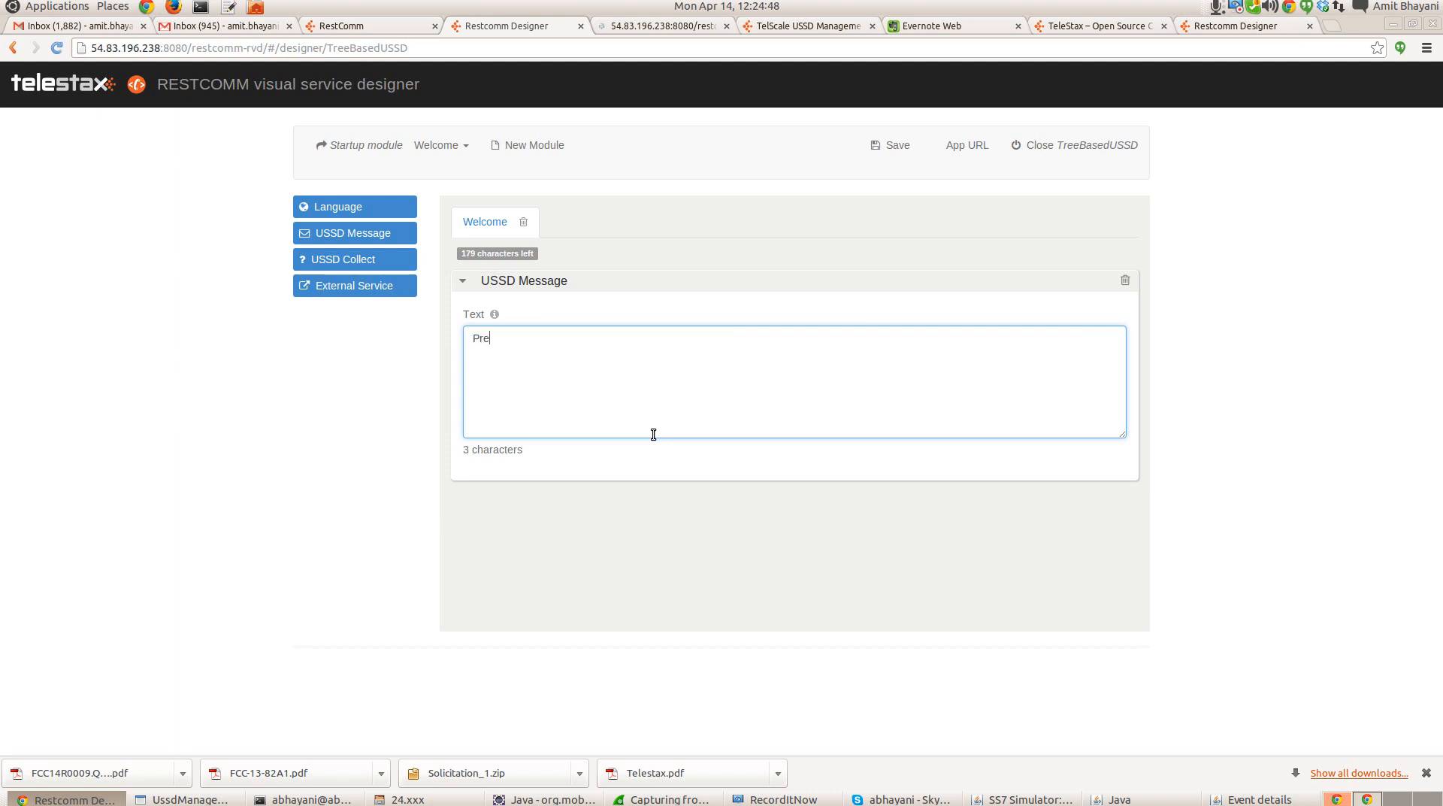
{"action": "type", "text": "ss 1 f"}
{"action": "type", "text": "or SMS and 2"}
{"action": "type", "text": "for Data"}
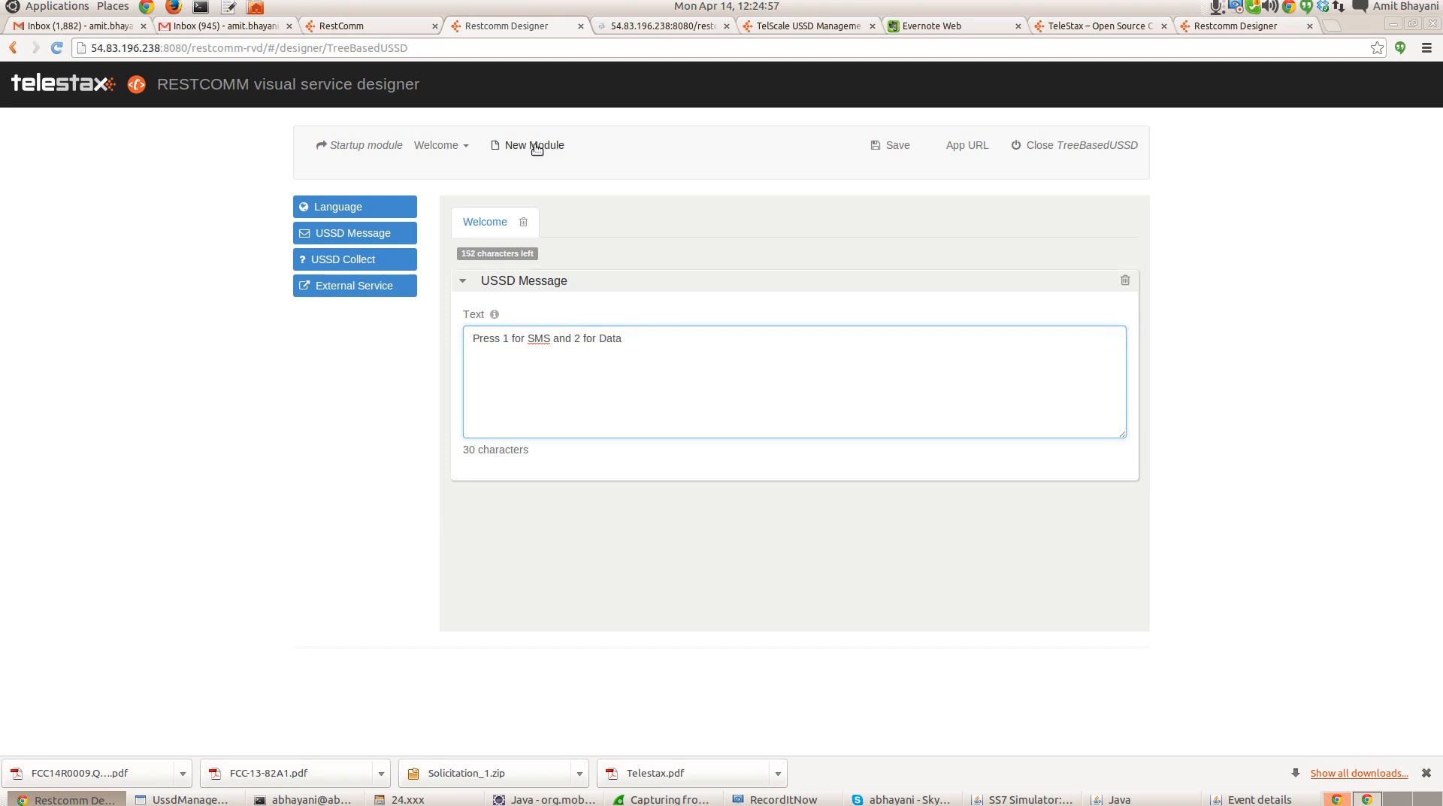
Step: Add a new module to the project and name it SMS
{"action": "left_click", "coordinate": [535, 146]}
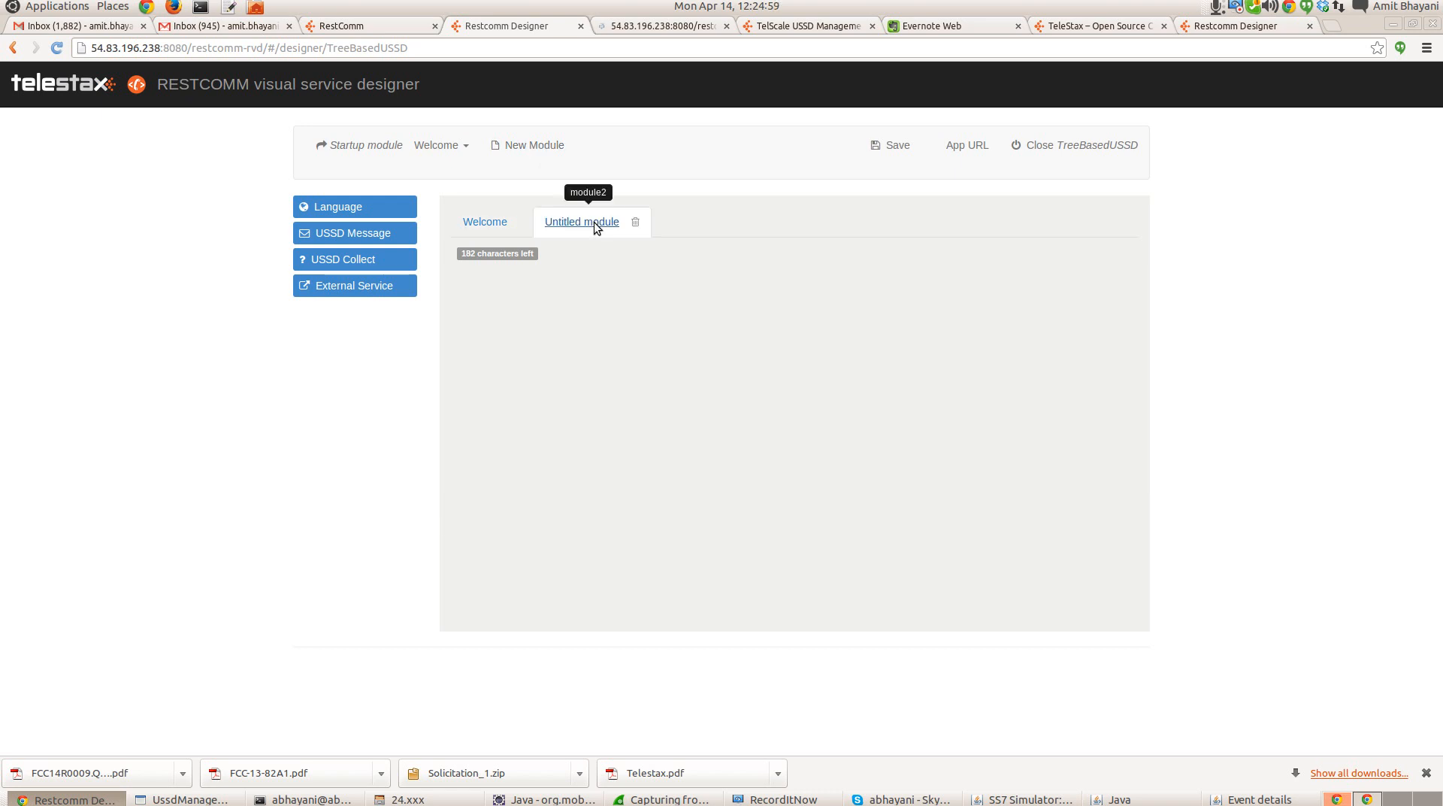
{"action": "left_click", "coordinate": [593, 222]}
{"action": "type", "text": "SMS"}
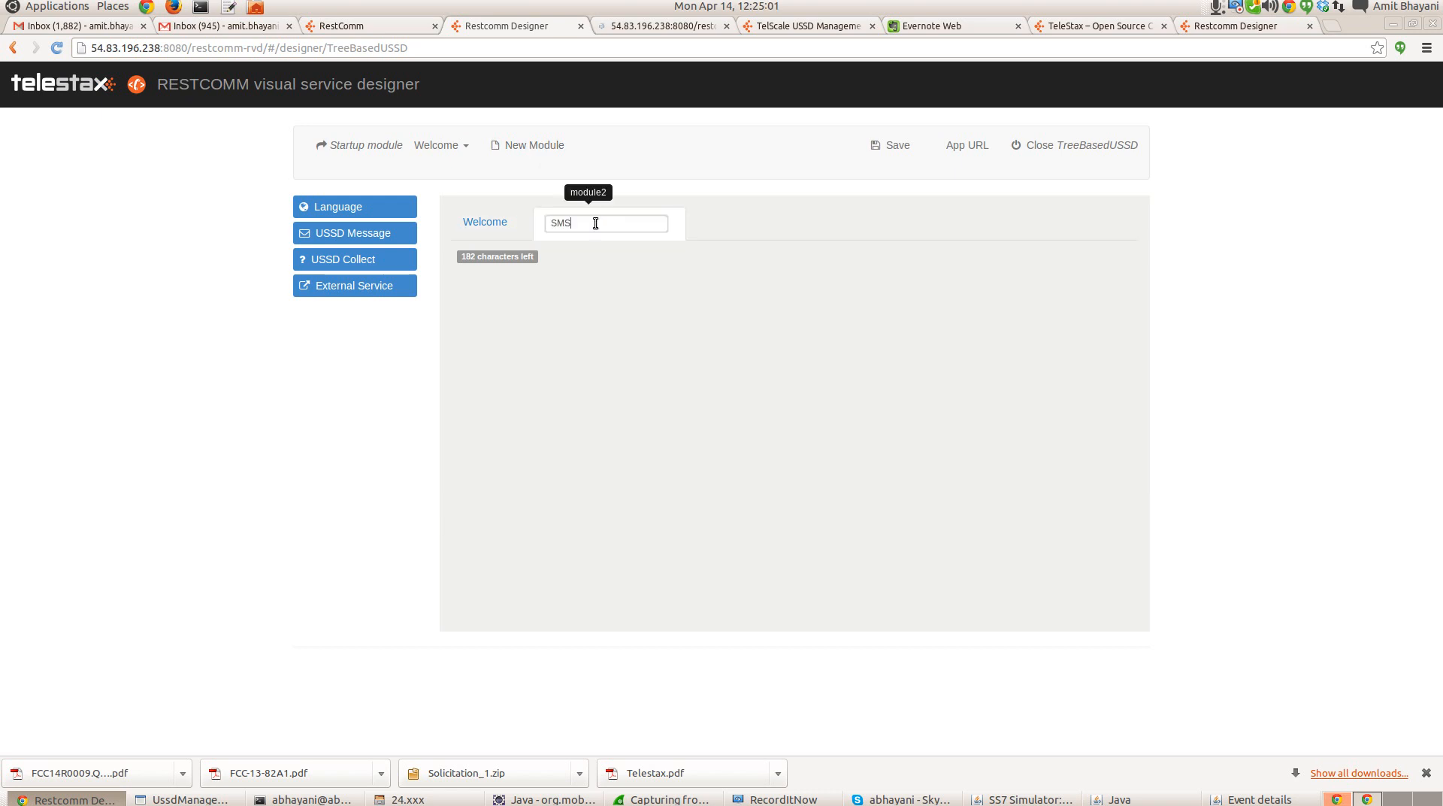
{"action": "key", "text": "Return"}
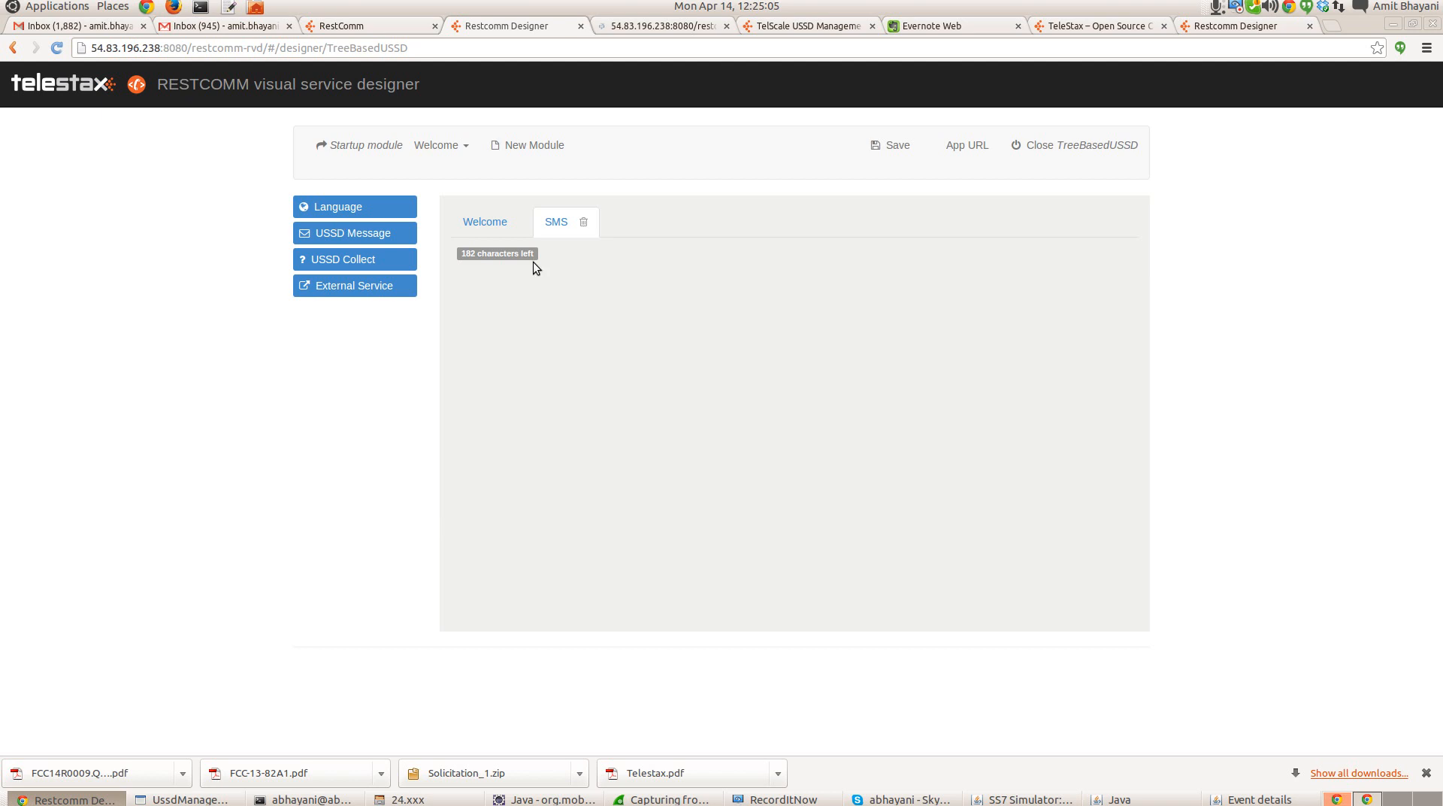
Step: Add a USSD Message to the SMS module with the text "You have 100 SMS balance. Thank You."
{"action": "left_click_drag", "start_coordinate": [534, 262], "coordinate": [557, 273]}
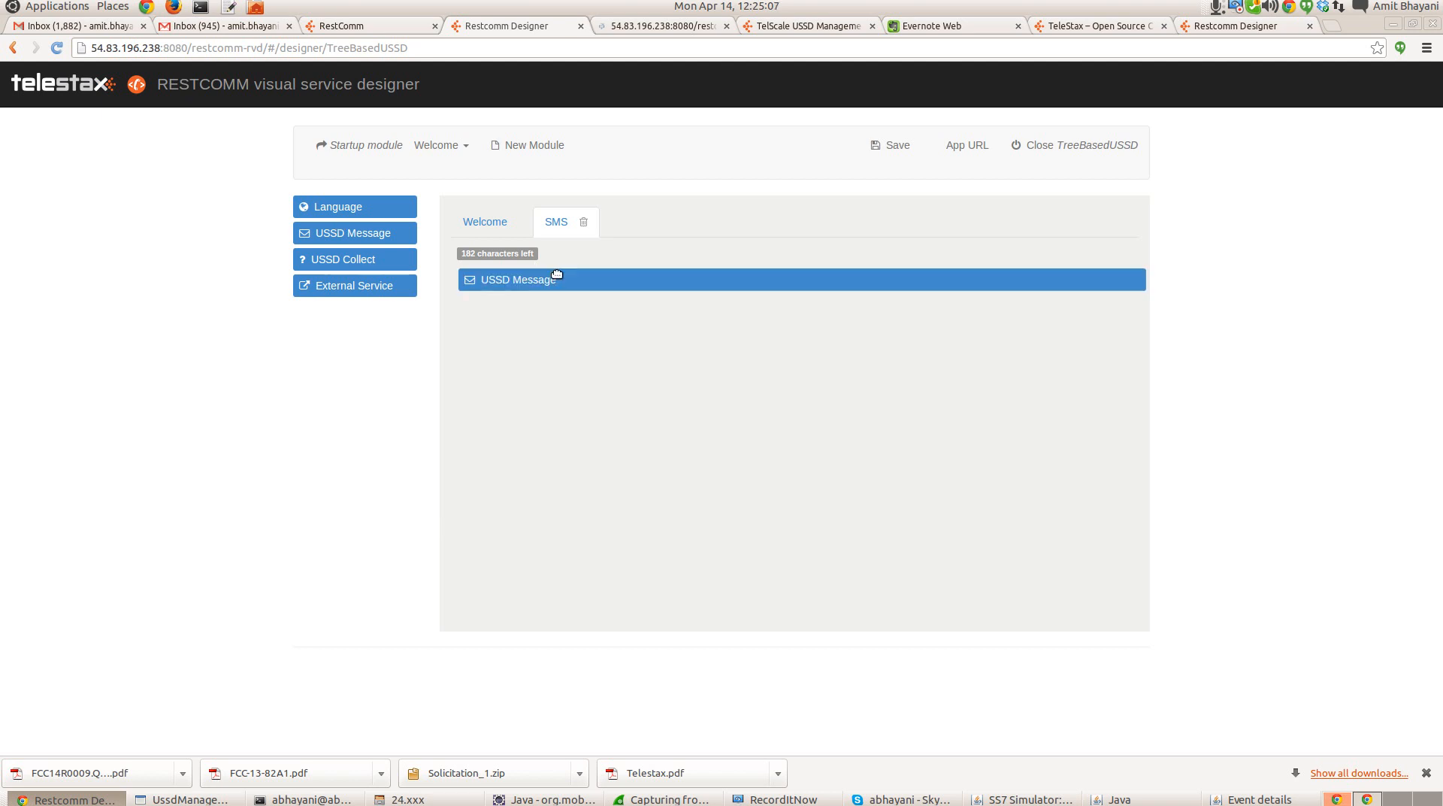
{"action": "left_click", "coordinate": [539, 364]}
{"action": "type", "text": "Tha"}
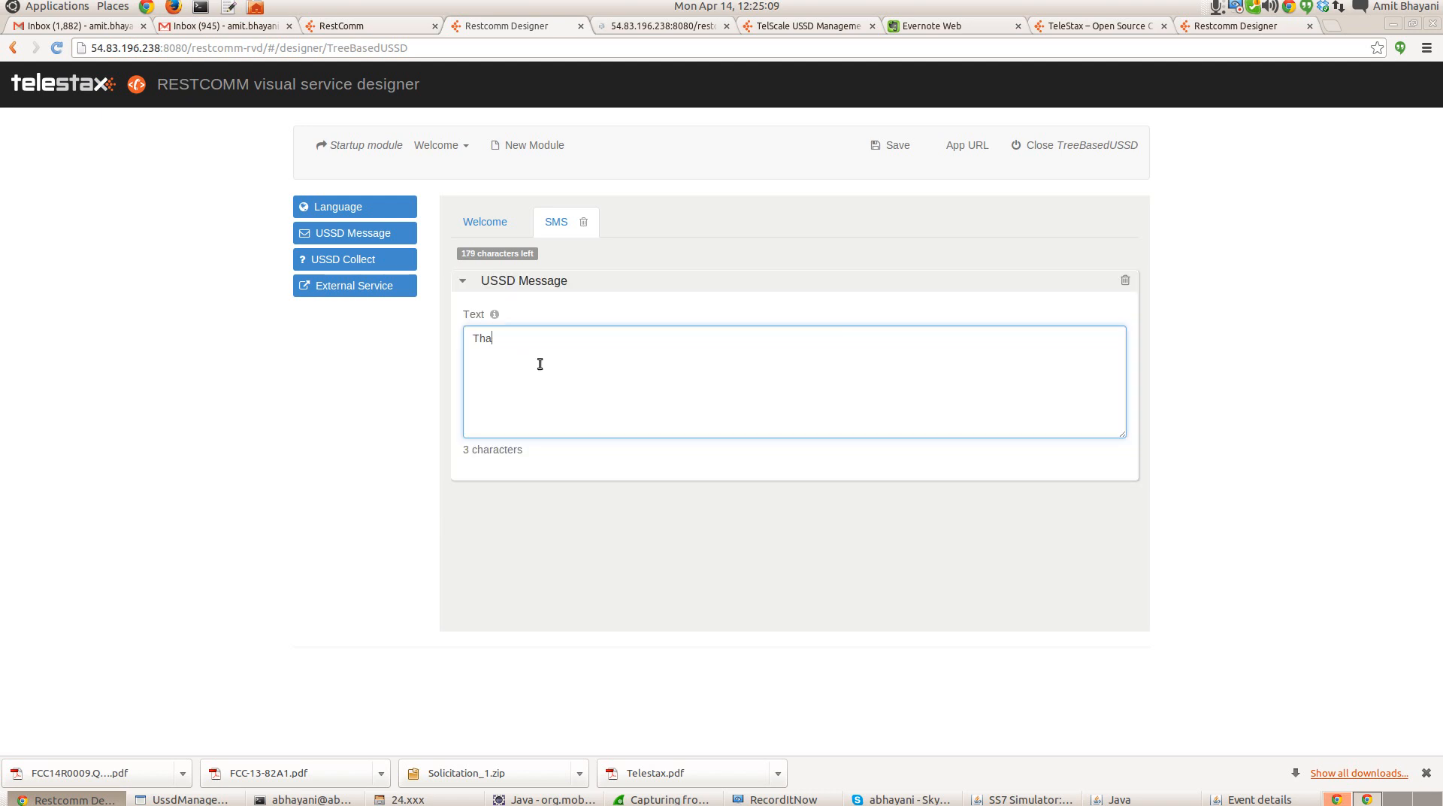
{"action": "key", "text": "BackSpace"}
{"action": "key", "text": "BackSpace"}
{"action": "key", "text": "BackSpace"}
{"action": "type", "text": "Your"}
{"action": "type", "text": "have 1000"}
{"action": "key", "text": "BackSpace"}
{"action": "type", "text": "SMS balan"}
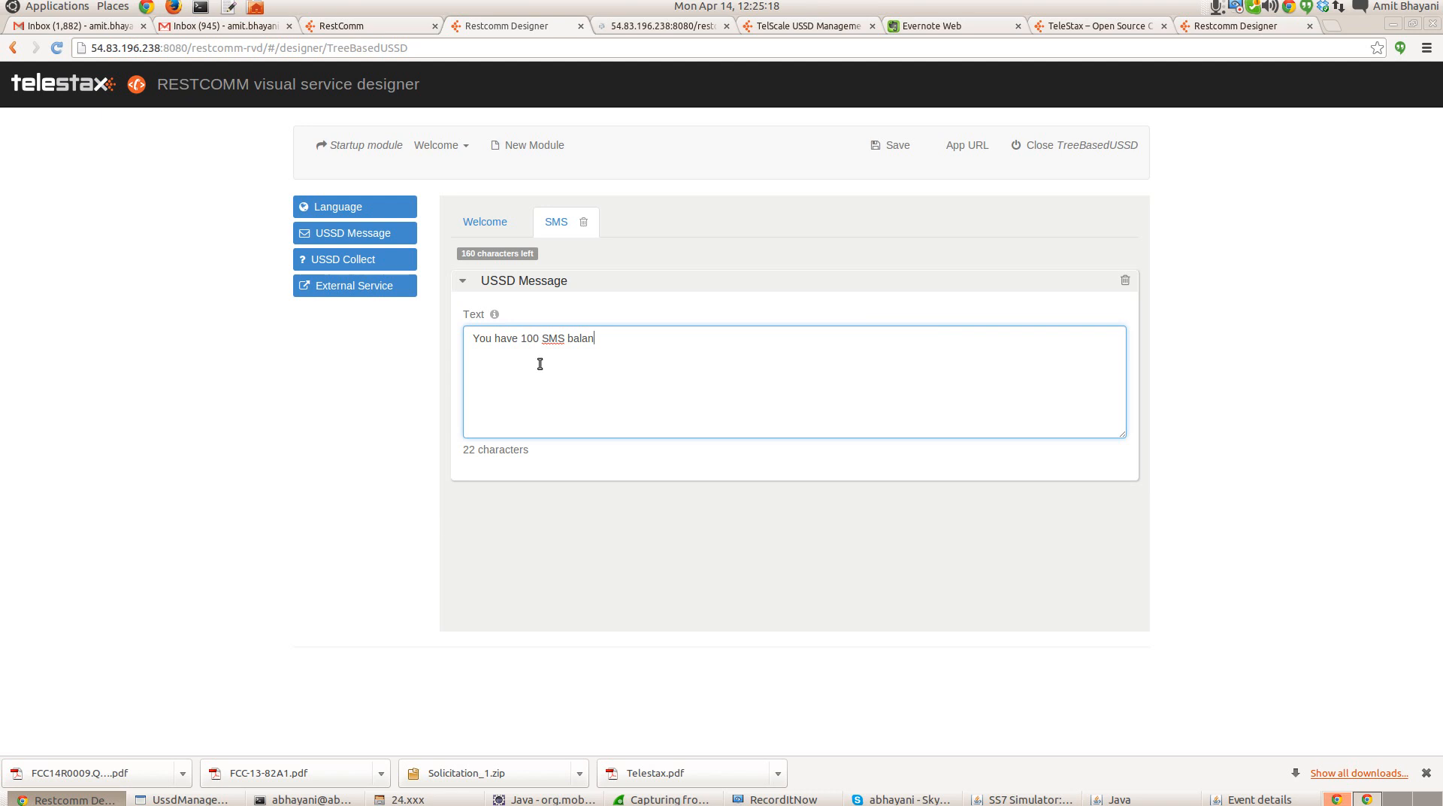
{"action": "type", "text": "ce. Thank"}
{"action": "type", "text": "You."}
Step: Add another new module to the TreeBasedUSSD project and name it Data
{"action": "left_click", "coordinate": [528, 145]}
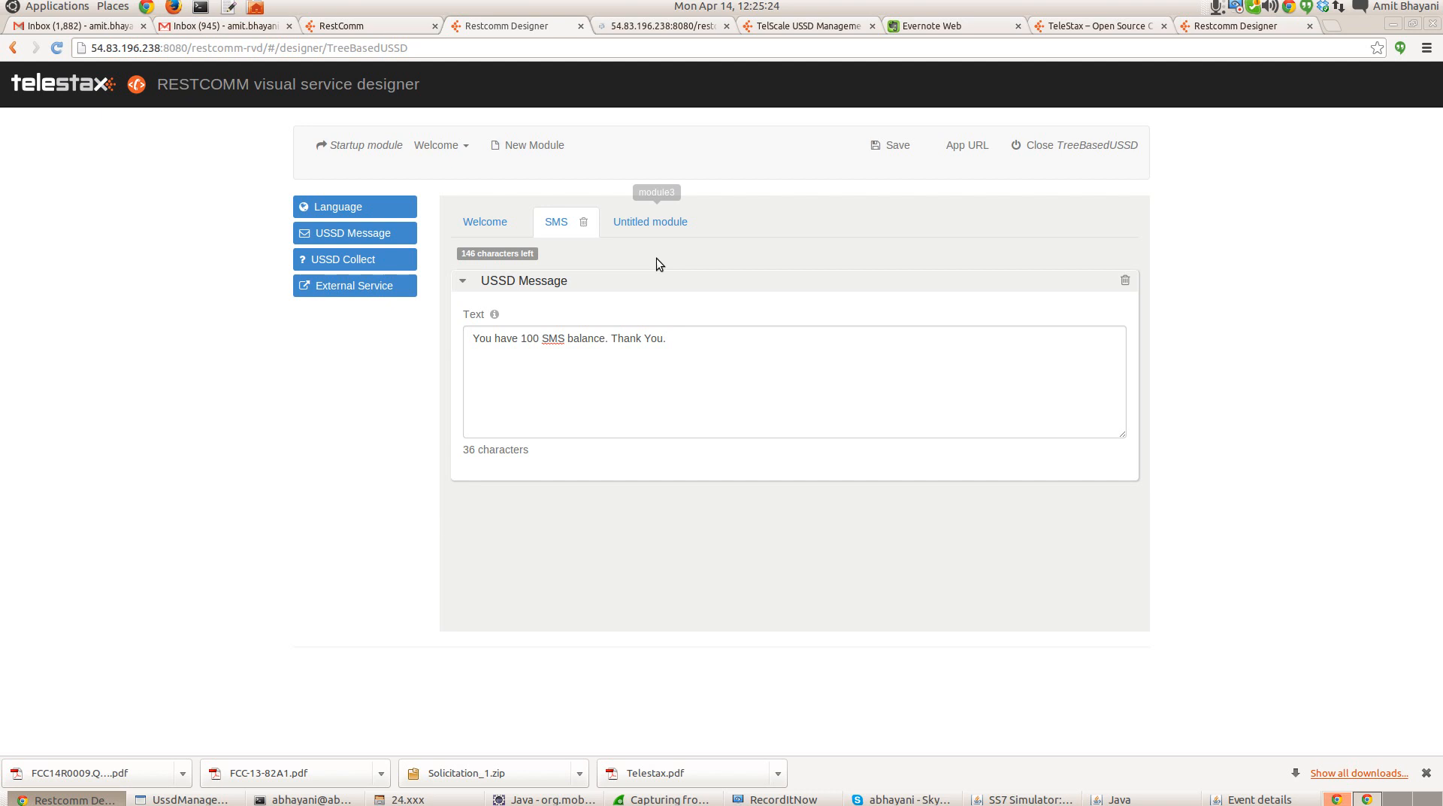
{"action": "double_click", "coordinate": [650, 223]}
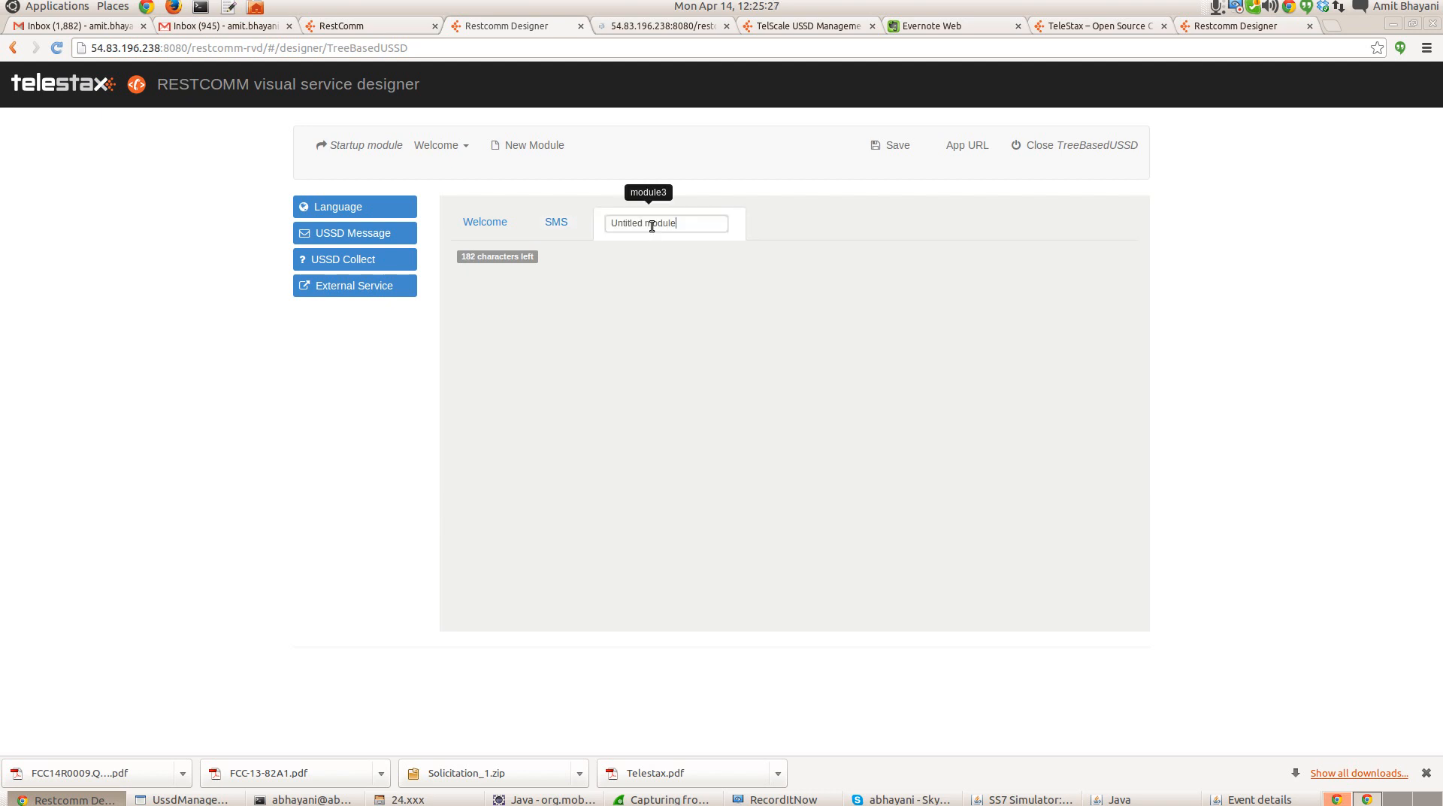
{"action": "key", "text": "ctrl+a"}
{"action": "type", "text": "Data"}
Step: Add a USSD Message to the Data module with the text "You have 100MB data left. Thank you."
{"action": "left_click_drag", "start_coordinate": [347, 236], "coordinate": [533, 368]}
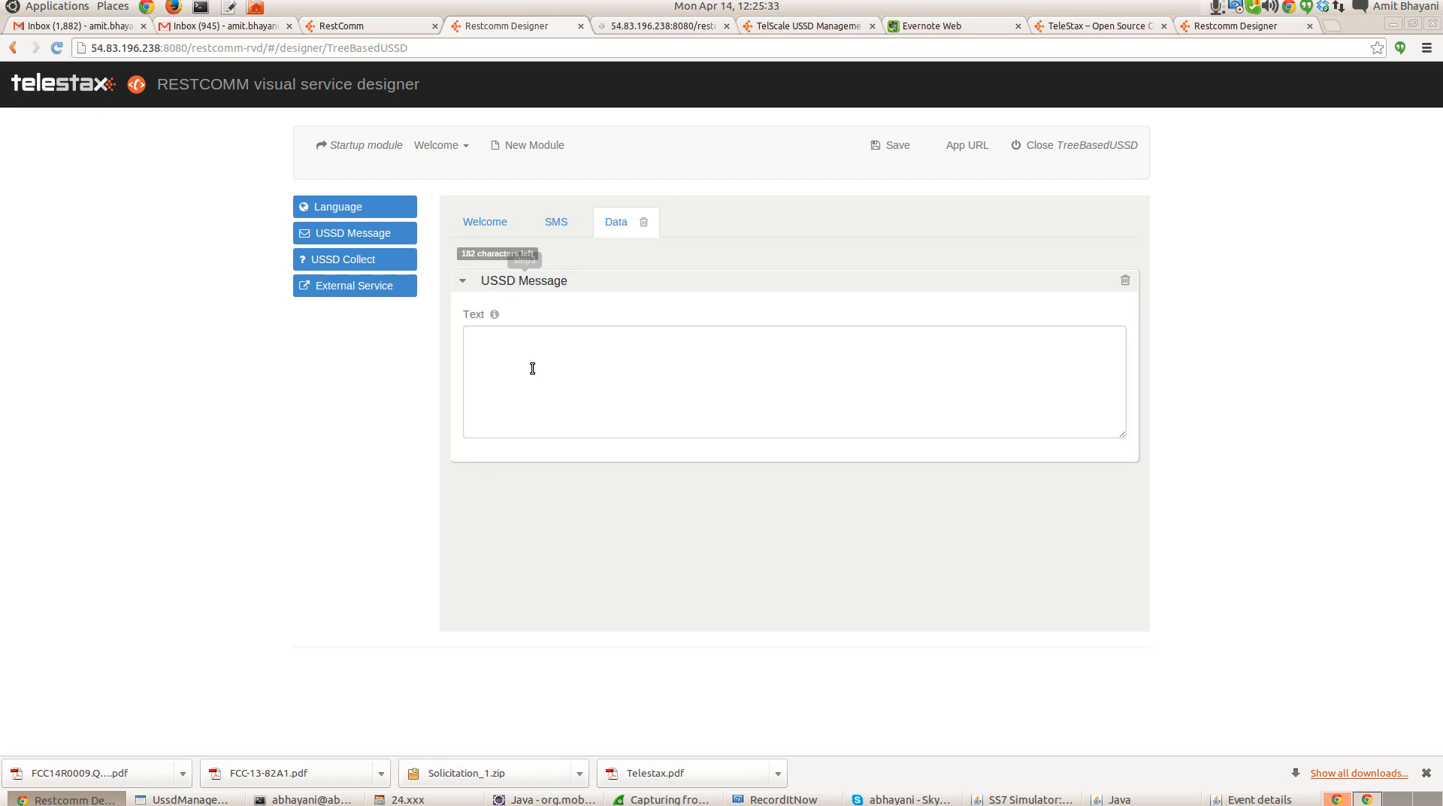
{"action": "left_click", "coordinate": [532, 368]}
{"action": "type", "text": "You have"}
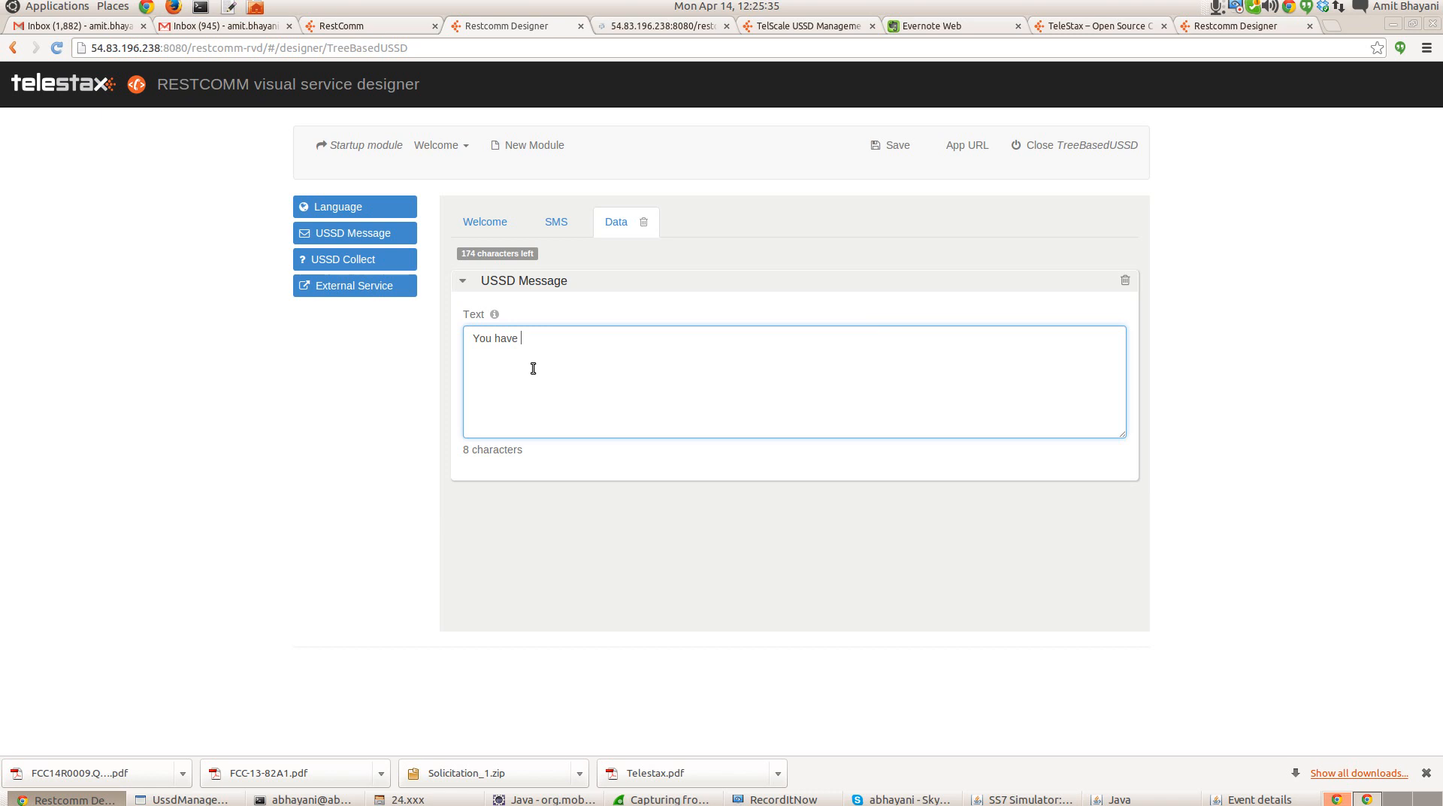
{"action": "type", "text": "100MB"}
{"action": "type", "text": "data left."}
{"action": "type", "text": "Thank Yo"}
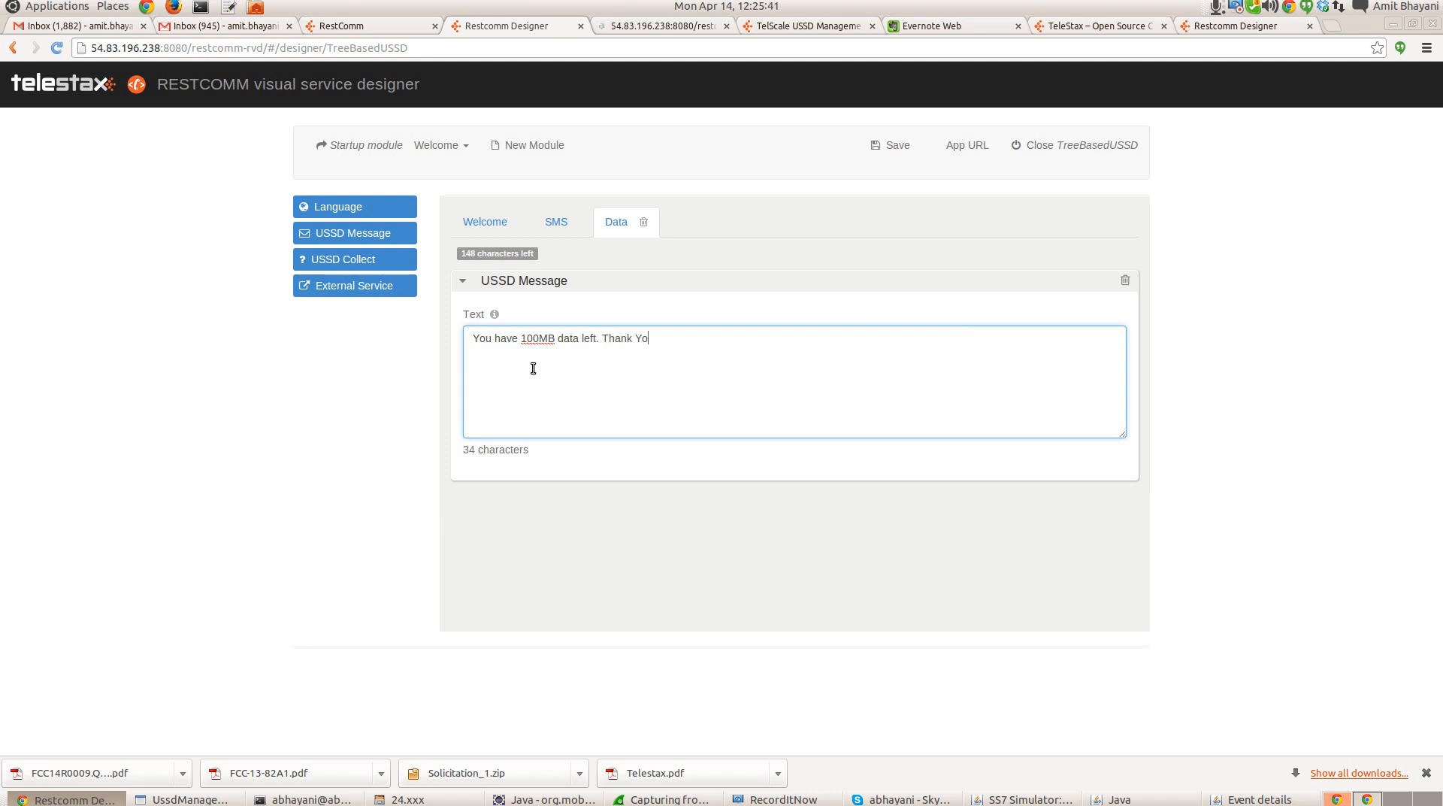
{"action": "key", "text": "BackSpace"}
{"action": "key", "text": "BackSpace"}
{"action": "type", "text": "you."}
{"action": "double_click", "coordinate": [538, 338]}
Step: Replace the Welcome module's USSD Message with a USSD Collect that shows "Press 1 for SMS and 2 for Data"
{"action": "left_click", "coordinate": [495, 230]}
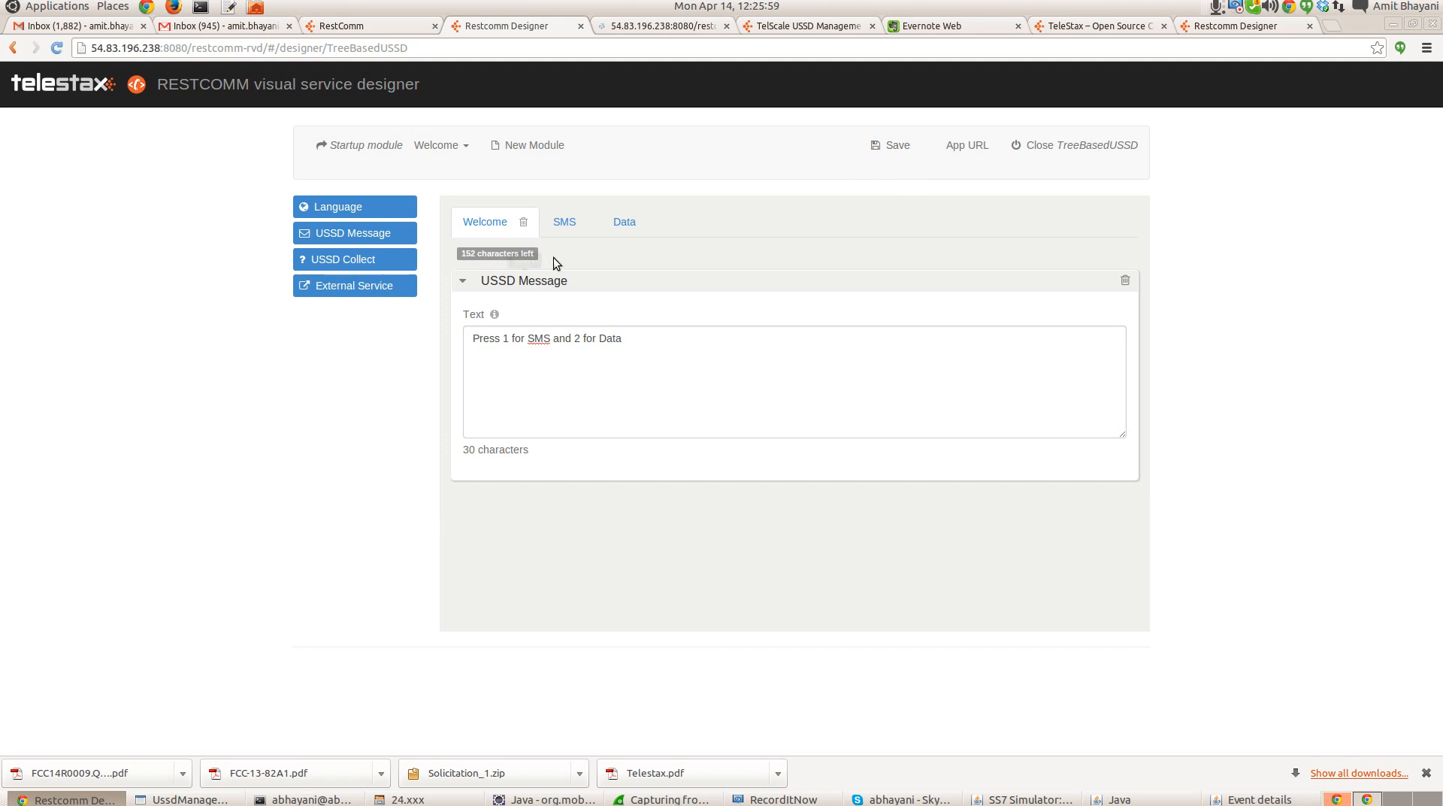
{"action": "left_click_drag", "start_coordinate": [632, 339], "coordinate": [405, 325]}
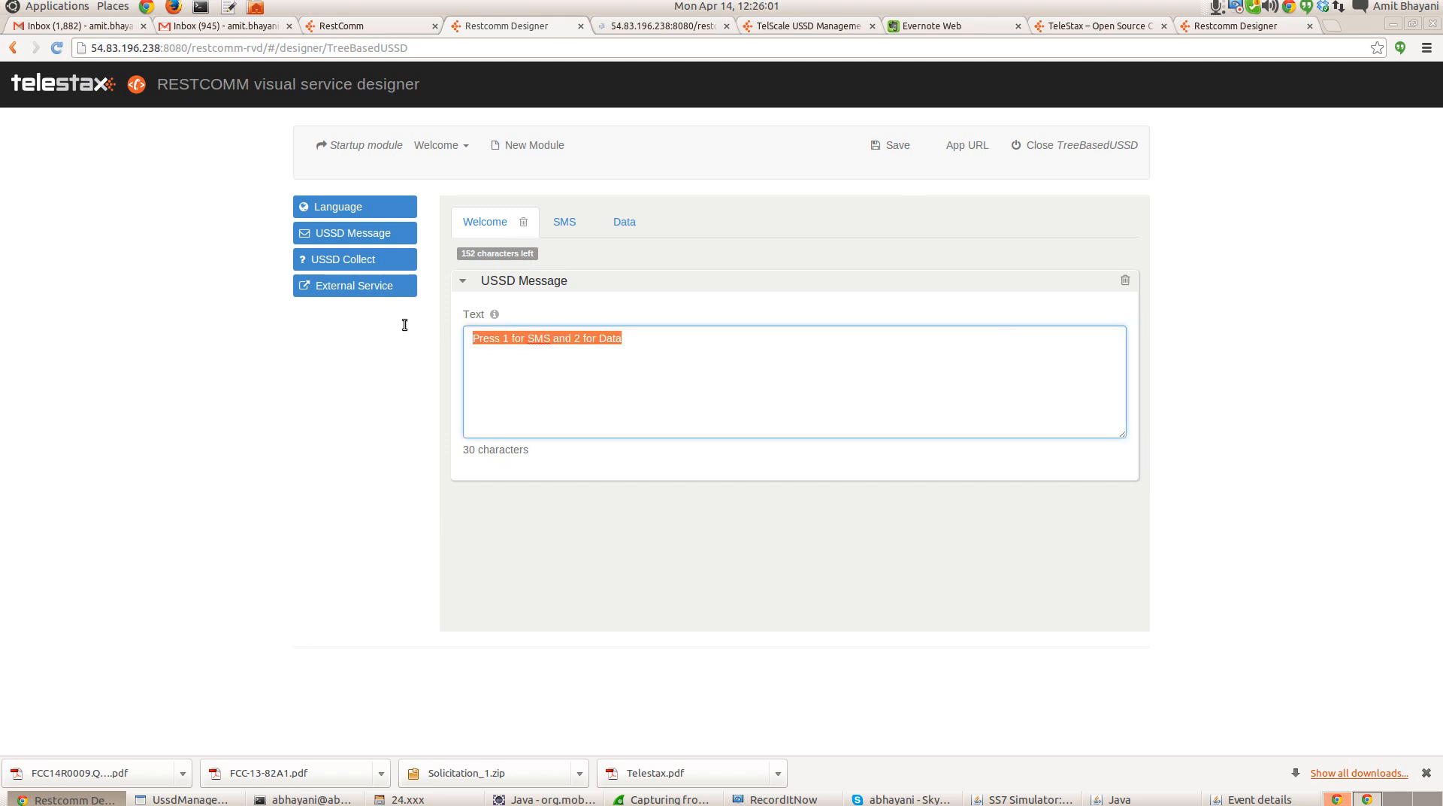
{"action": "left_click", "coordinate": [1125, 280]}
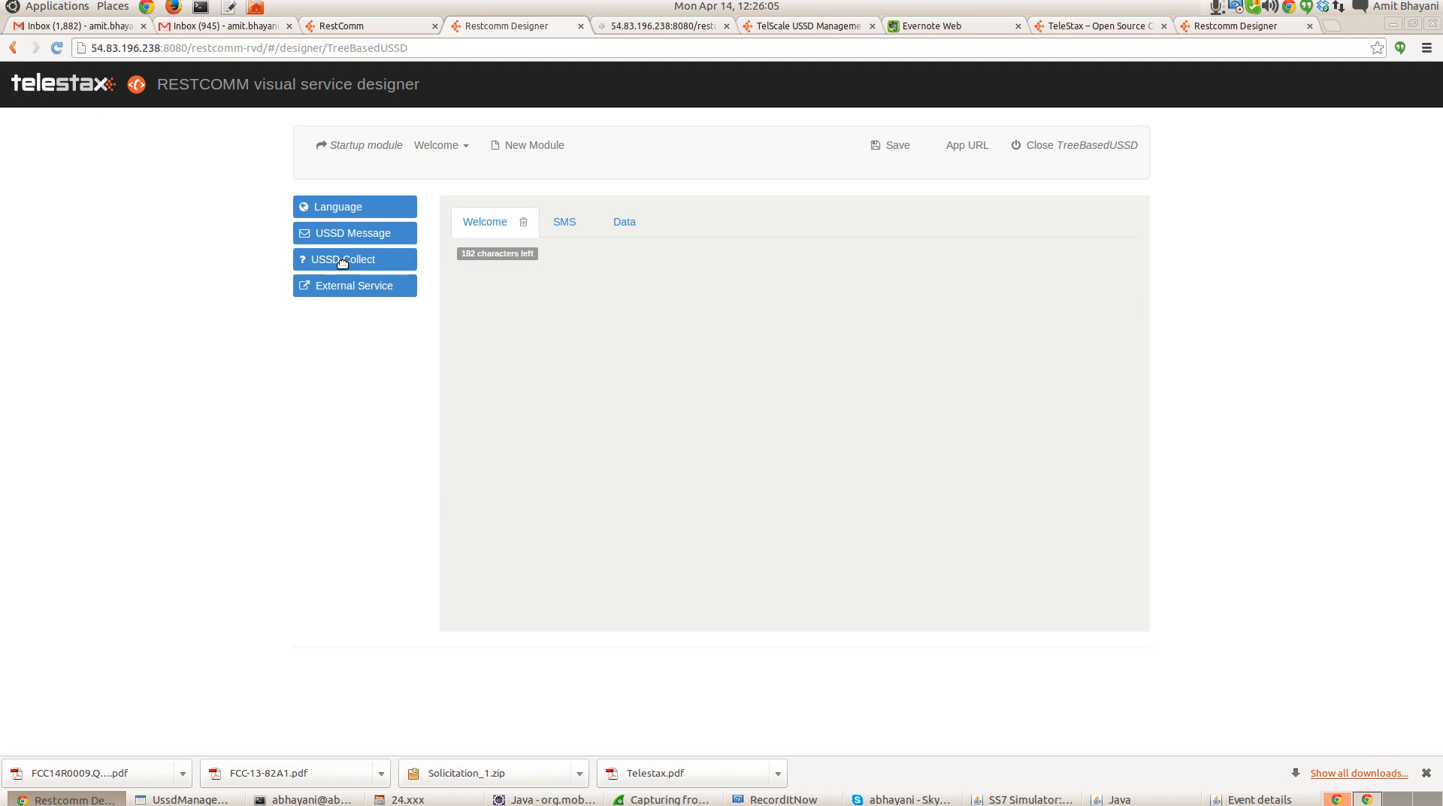
{"action": "left_click_drag", "start_coordinate": [342, 262], "coordinate": [542, 348]}
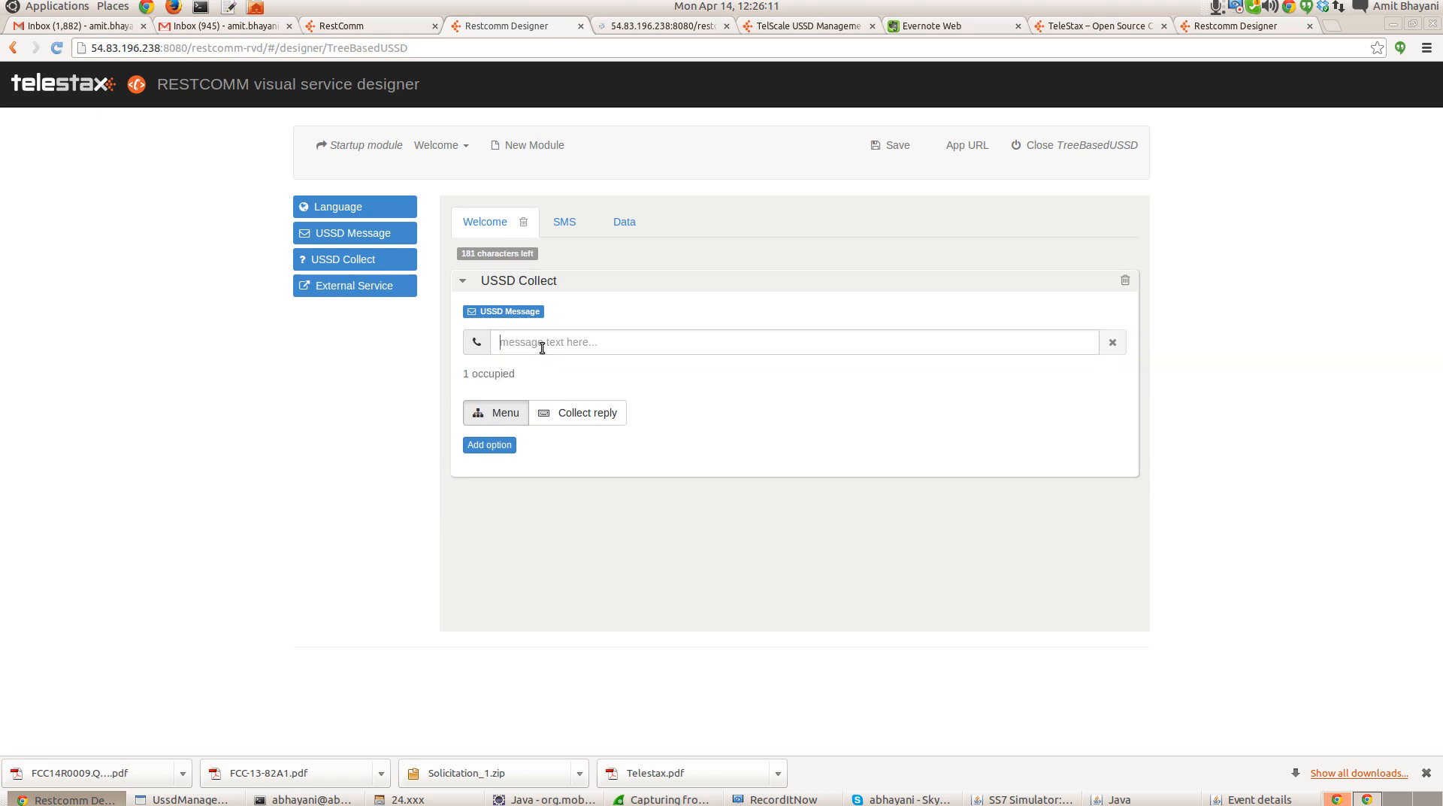
{"action": "type", "text": "Press 1 for SMS and 2 for Data"}
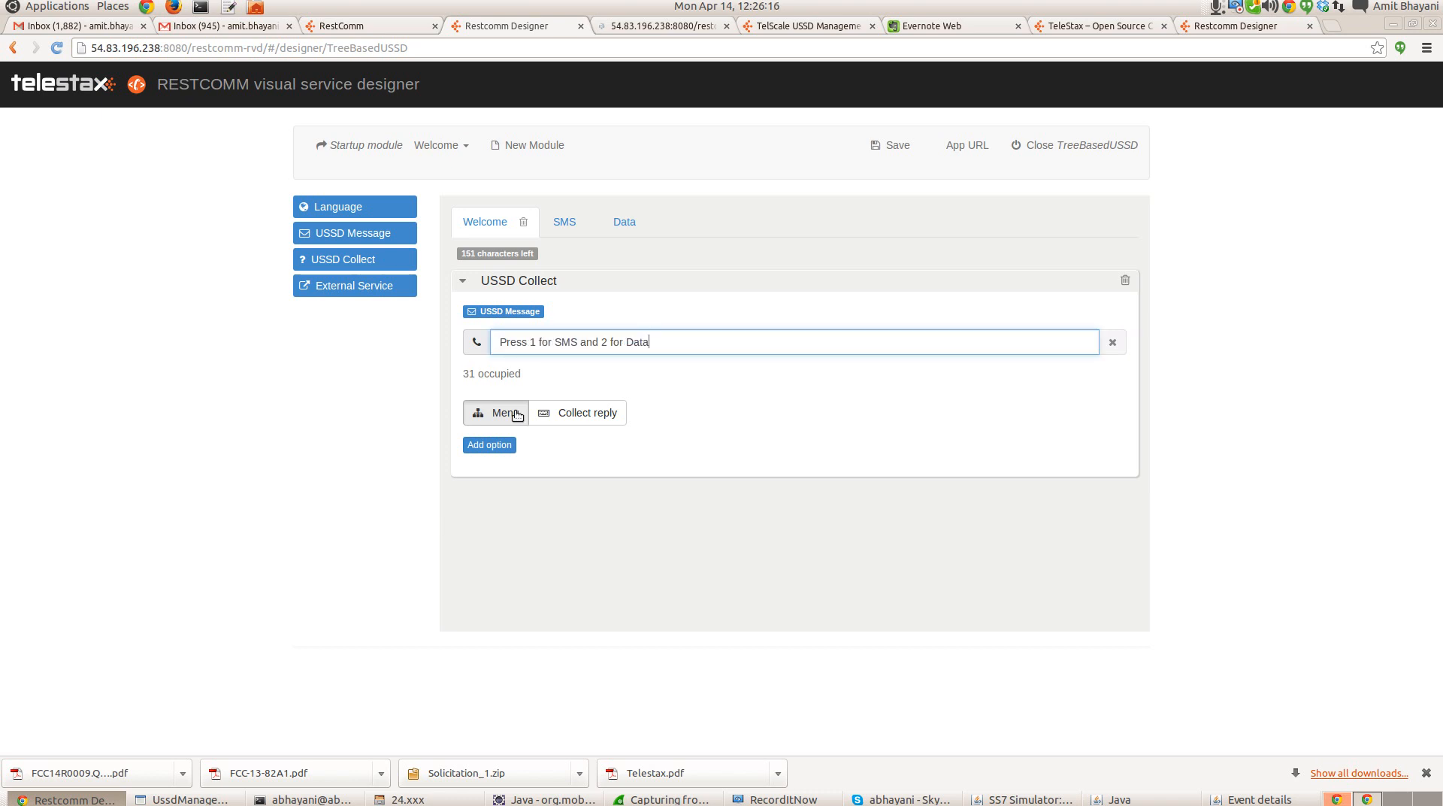
Step: Add menu options to the USSD Collect, routing reply 1 to SMS and reply 2 to Data, and save the project
{"action": "left_click", "coordinate": [517, 415]}
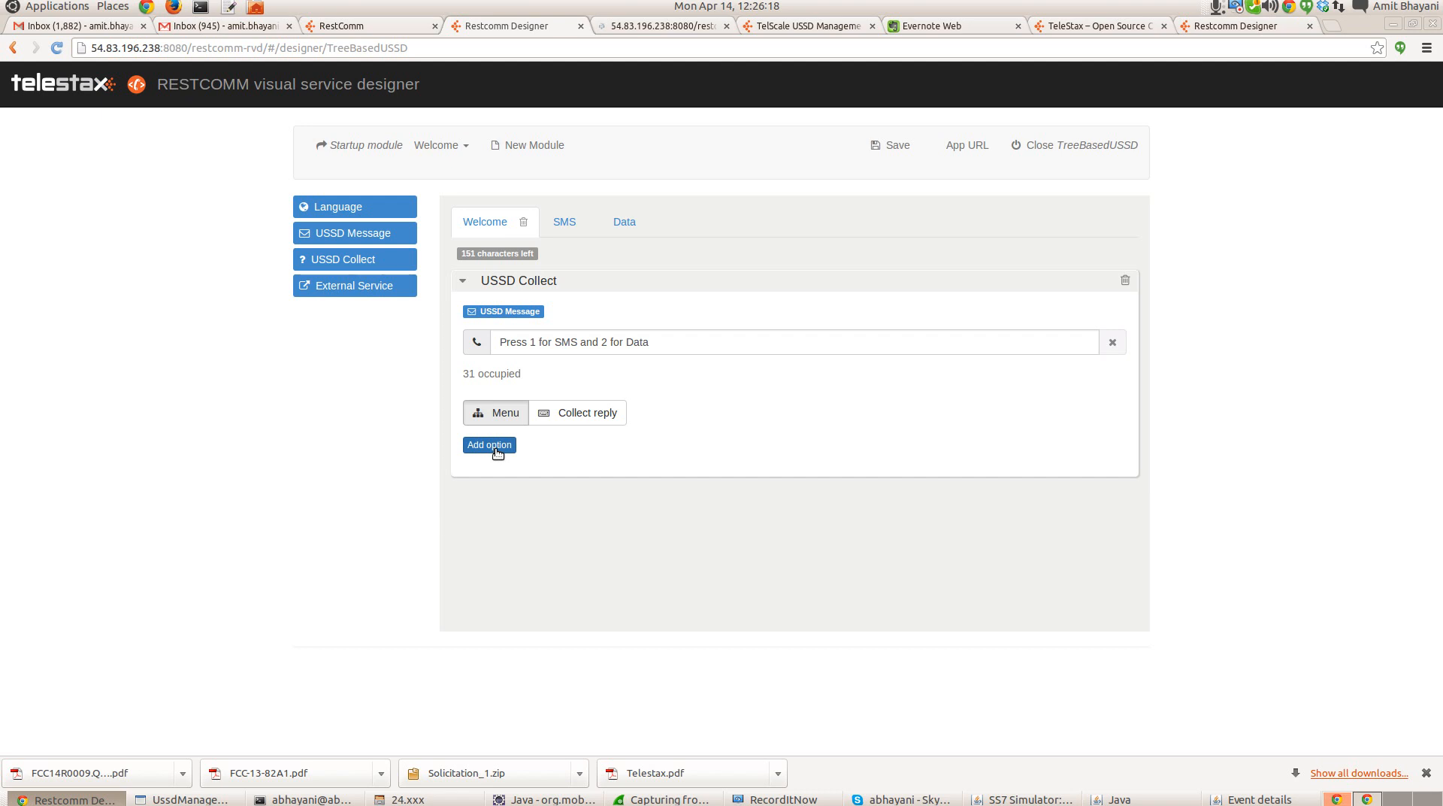
{"action": "left_click", "coordinate": [489, 445]}
{"action": "left_click", "coordinate": [1060, 449]}
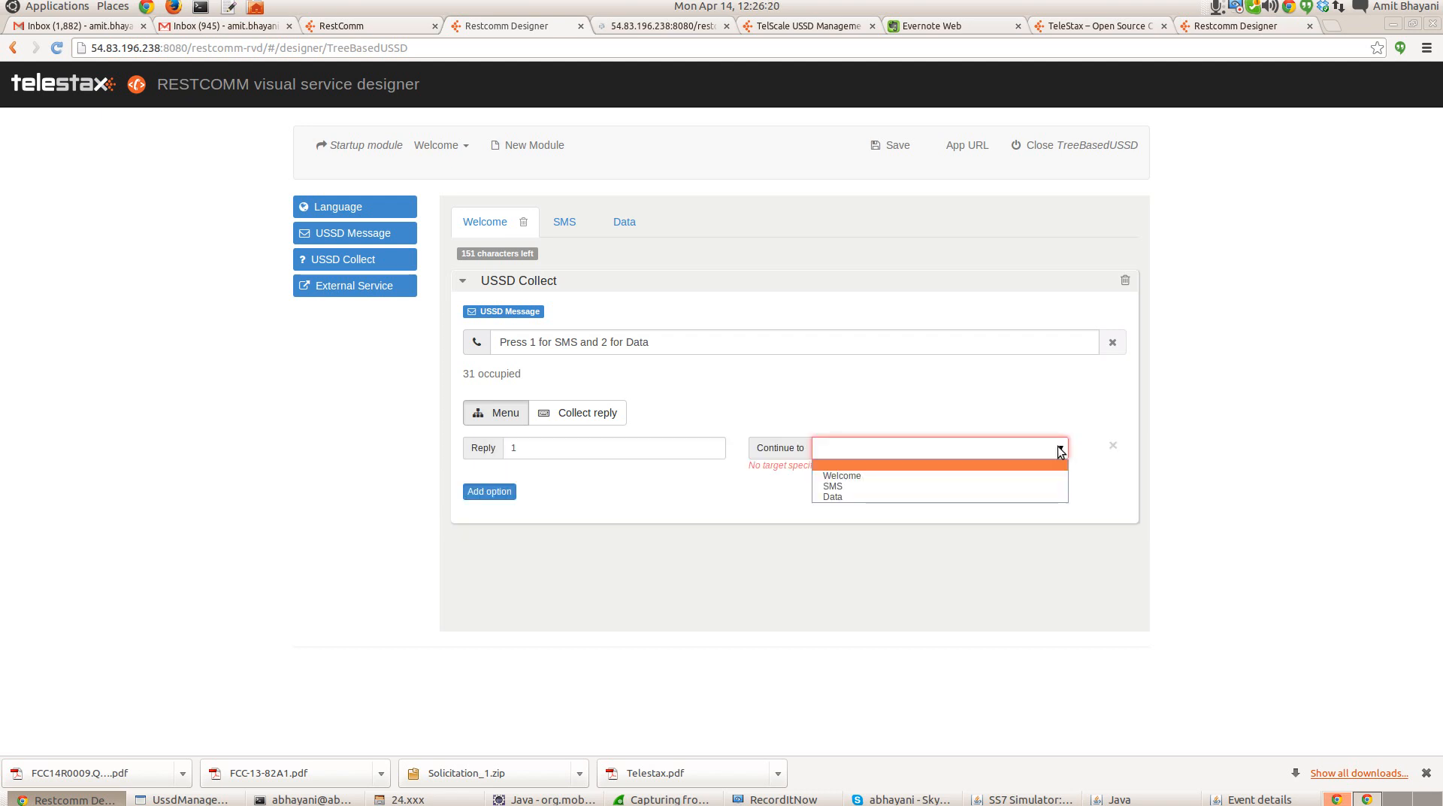
{"action": "left_click", "coordinate": [833, 486]}
{"action": "left_click", "coordinate": [490, 491]}
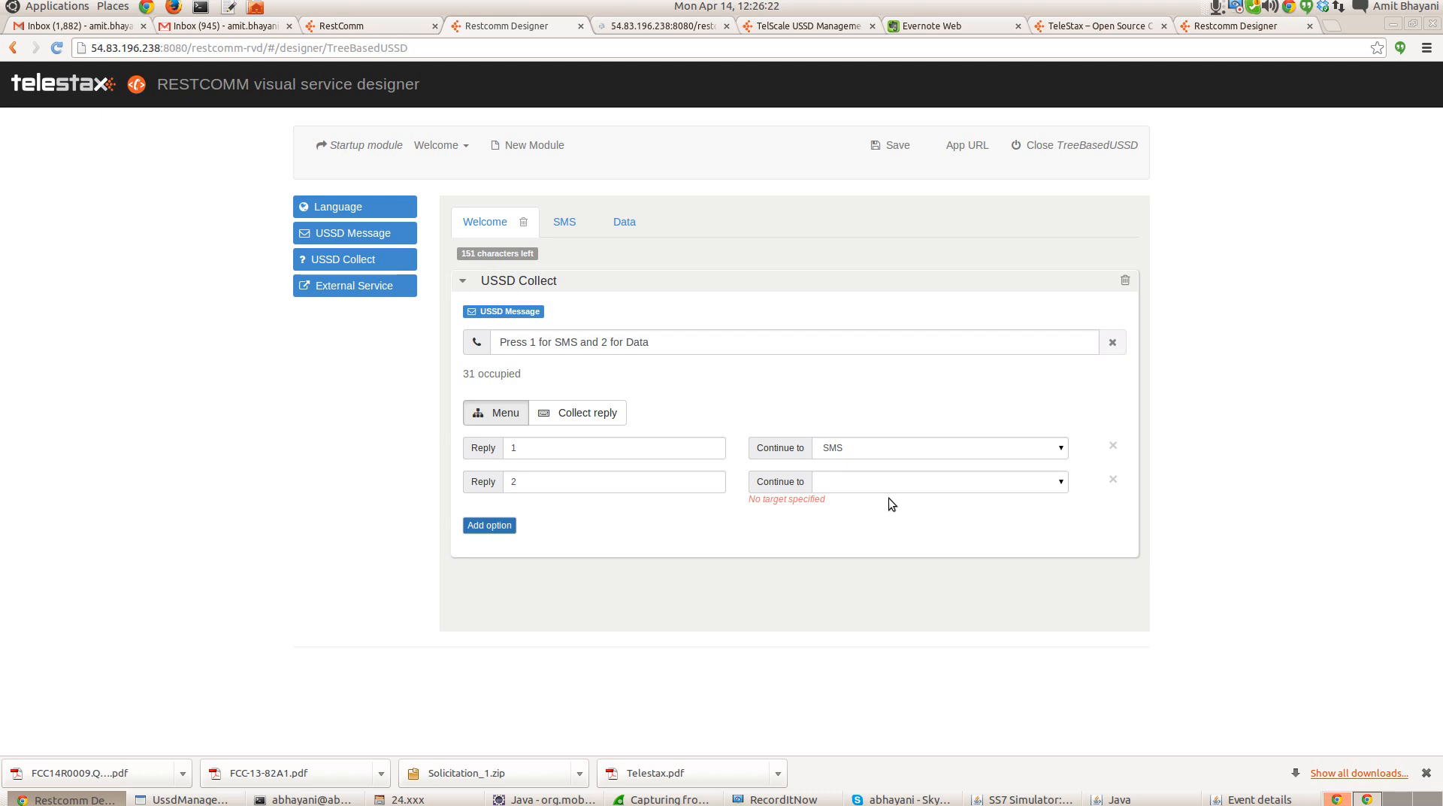
{"action": "left_click", "coordinate": [939, 481]}
{"action": "left_click", "coordinate": [833, 533]}
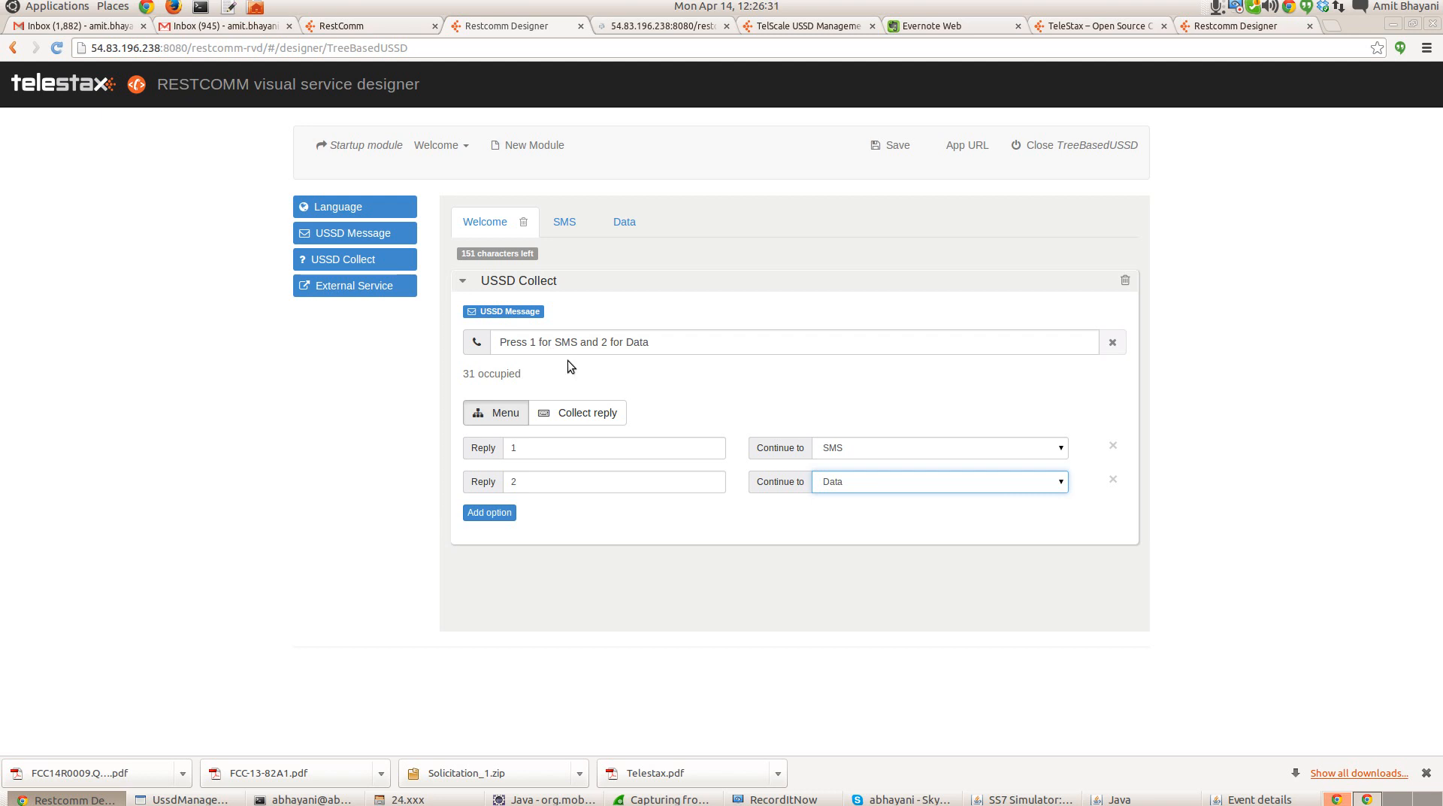
{"action": "left_click", "coordinate": [893, 145]}
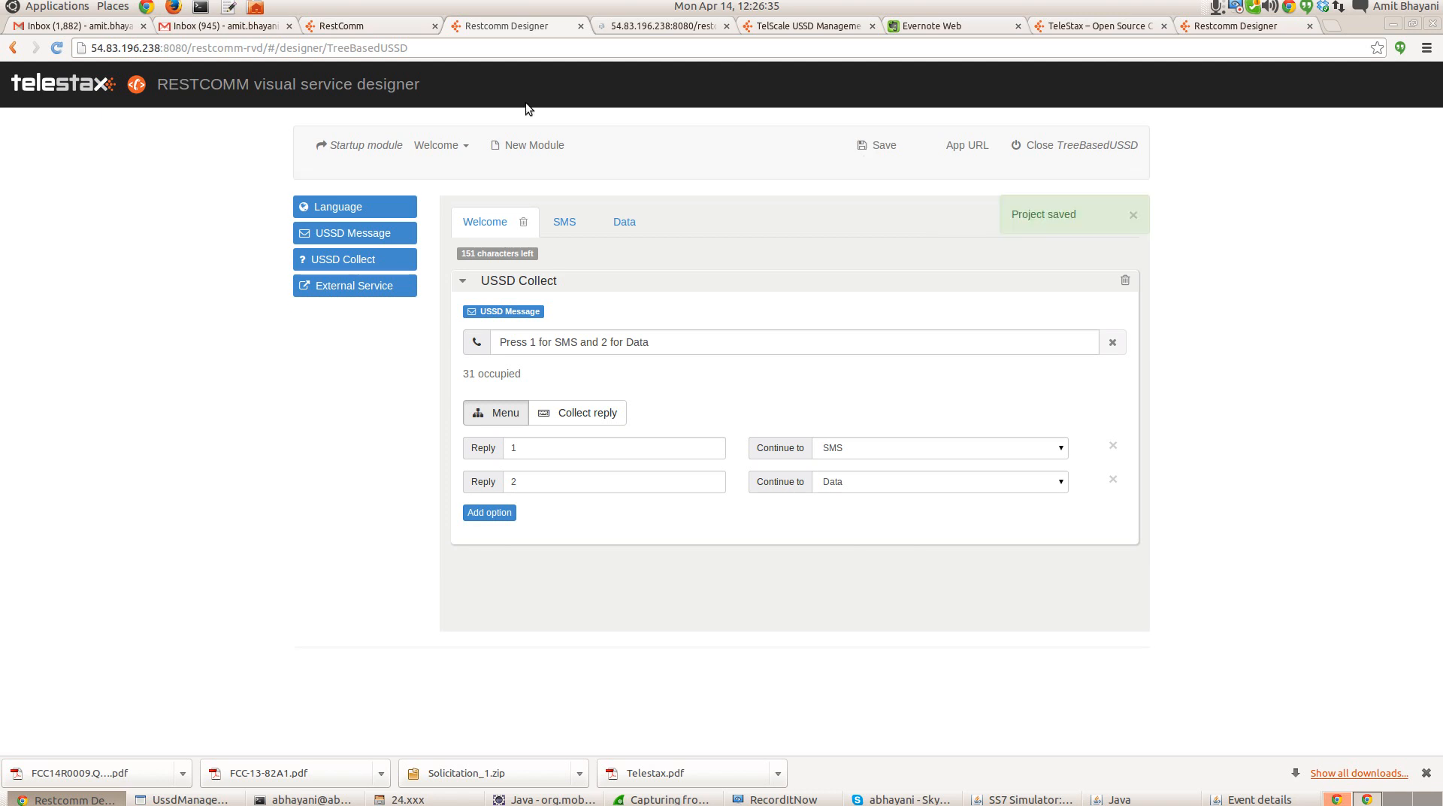
Step: Register the number *557# in RestComm management with the TreeBasedUSSD application as its Voice Request URL
{"action": "left_click", "coordinate": [369, 25]}
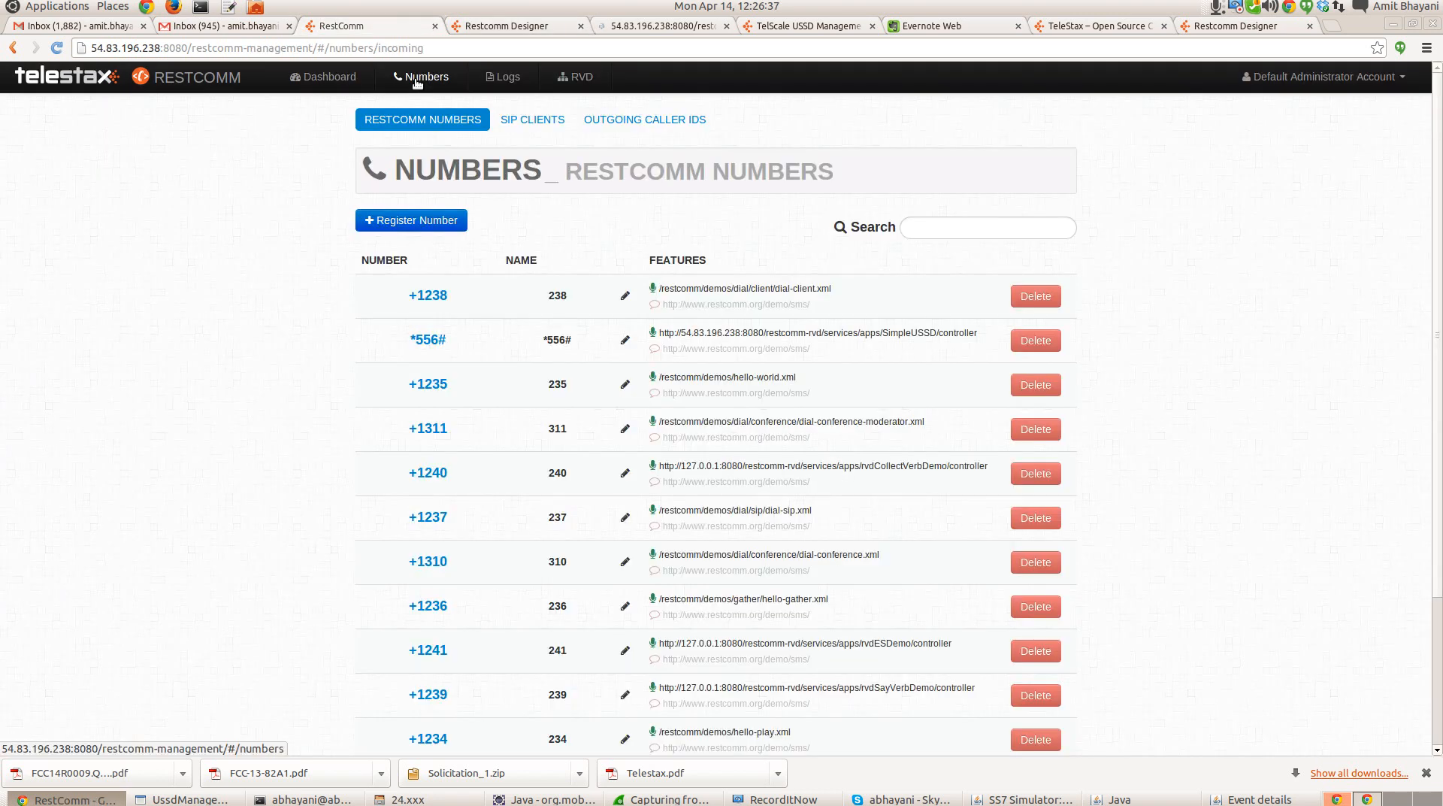
{"action": "left_click", "coordinate": [434, 221]}
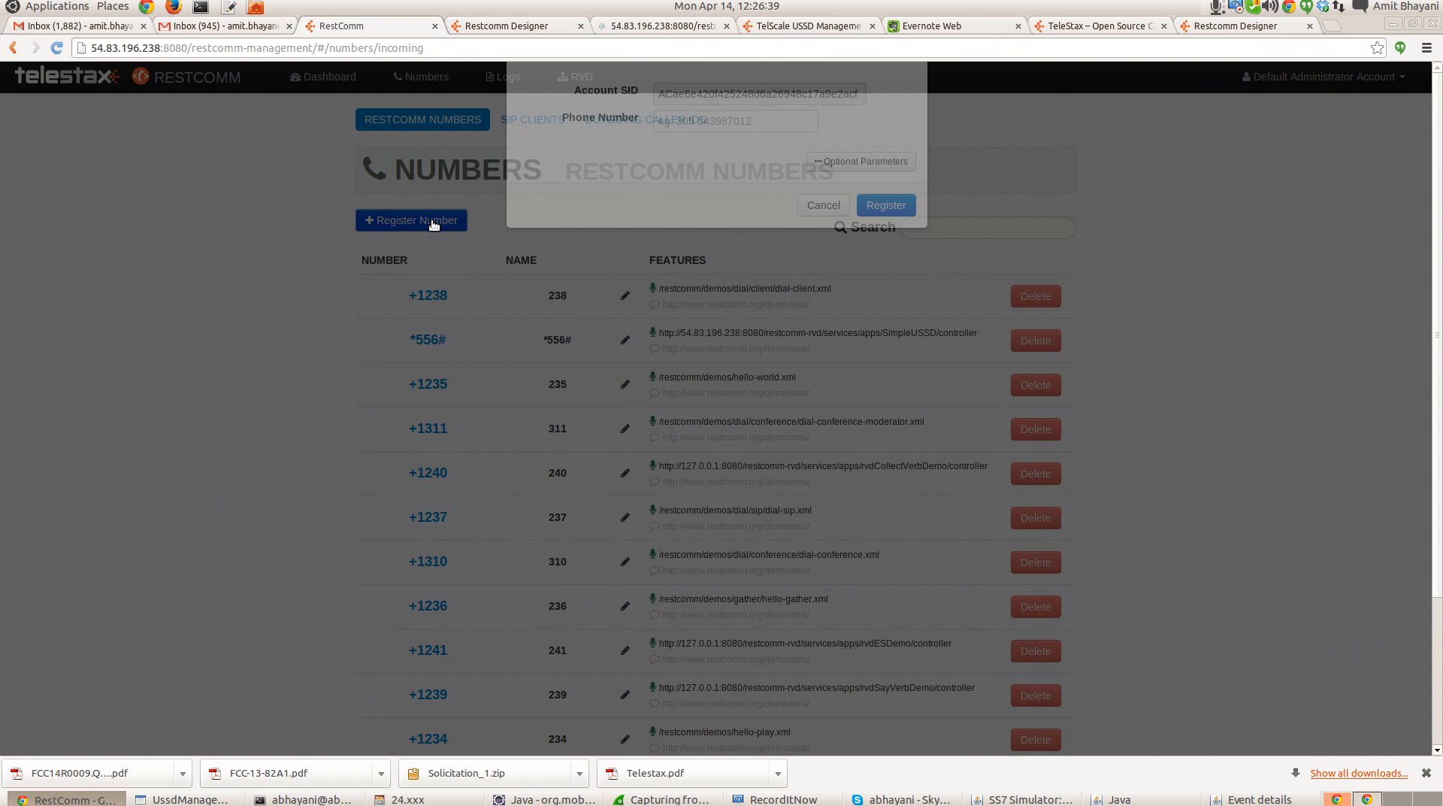
{"action": "left_click", "coordinate": [678, 228]}
{"action": "type", "text": "*5"}
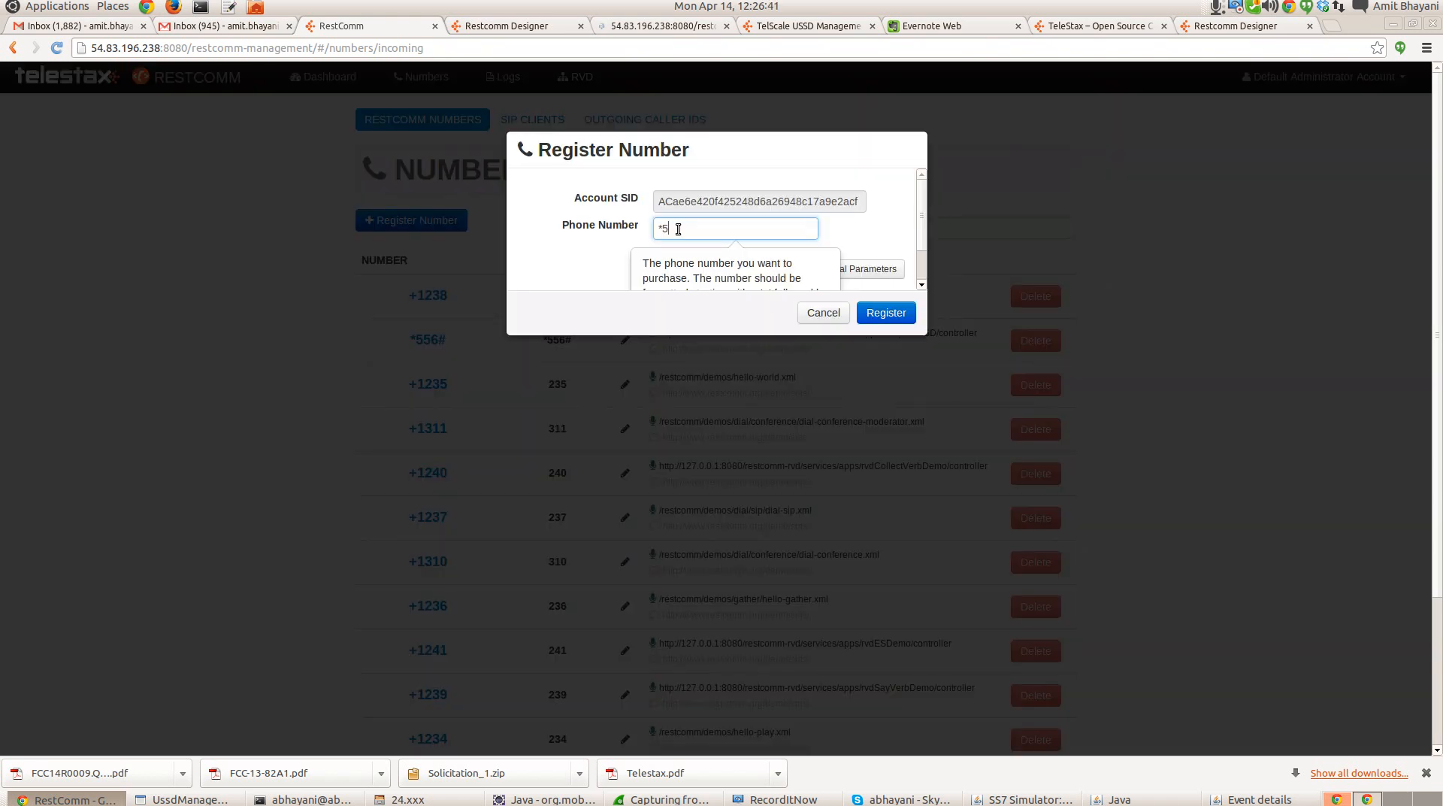
{"action": "type", "text": "57#"}
{"action": "left_click", "coordinate": [854, 268]}
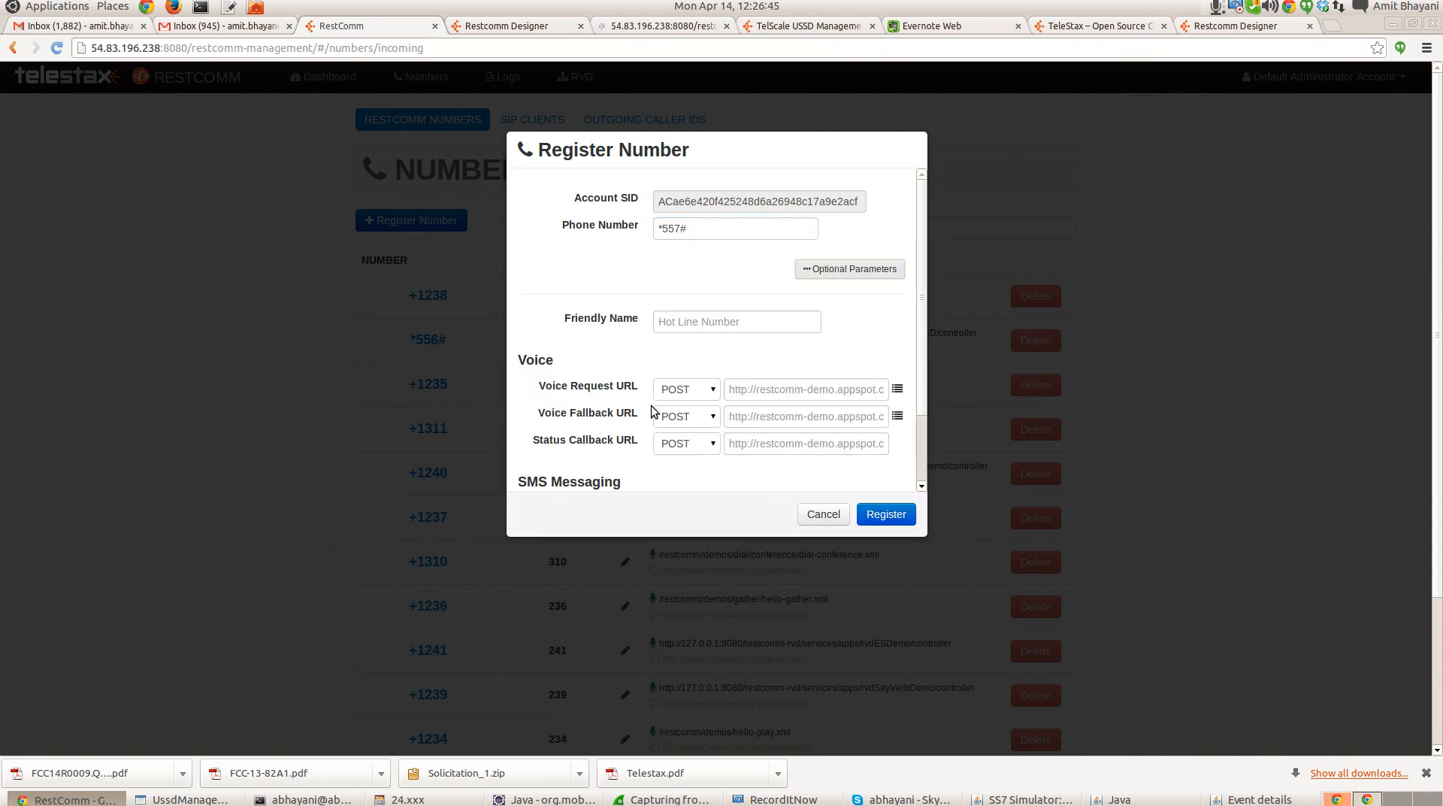
{"action": "left_click", "coordinate": [897, 389]}
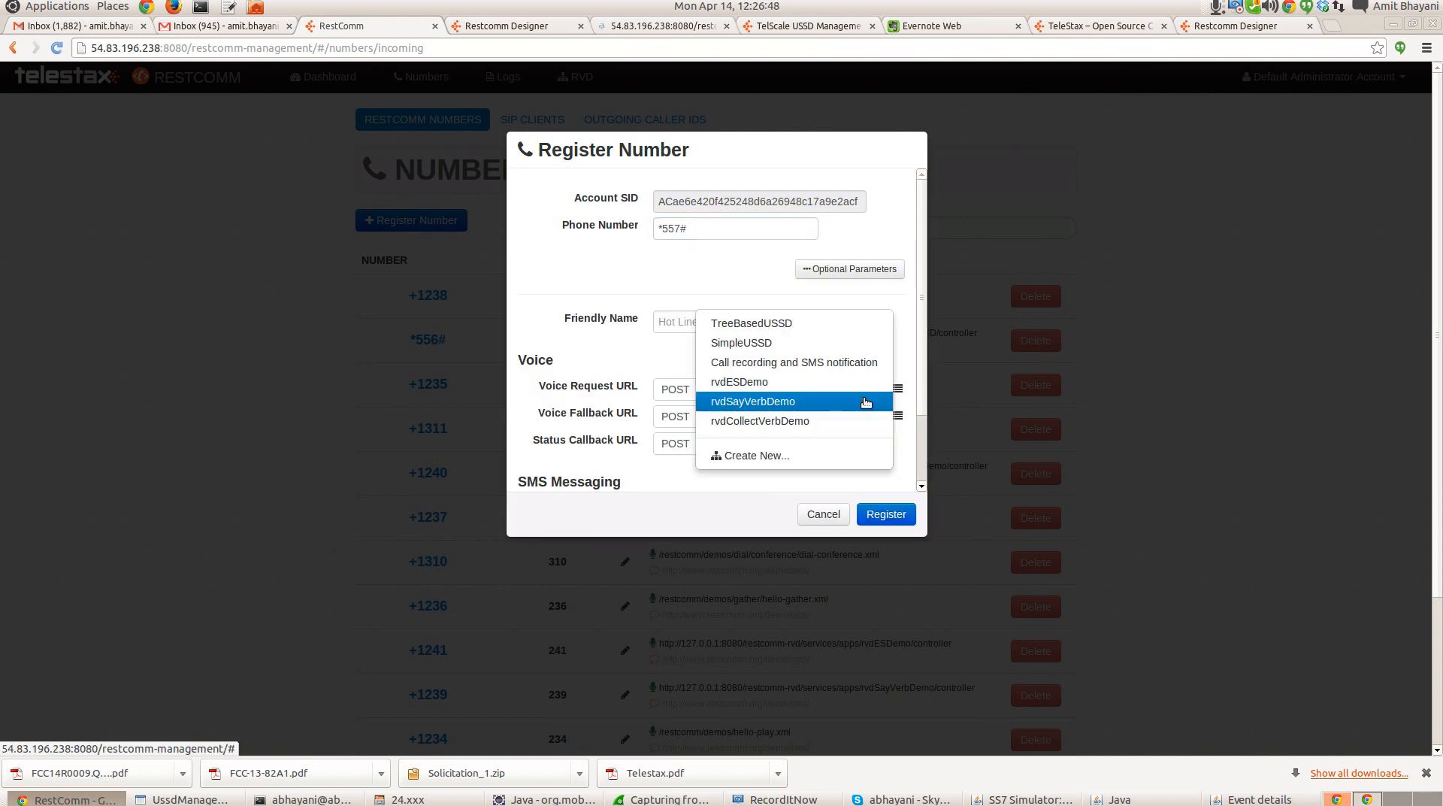
{"action": "left_click", "coordinate": [866, 401]}
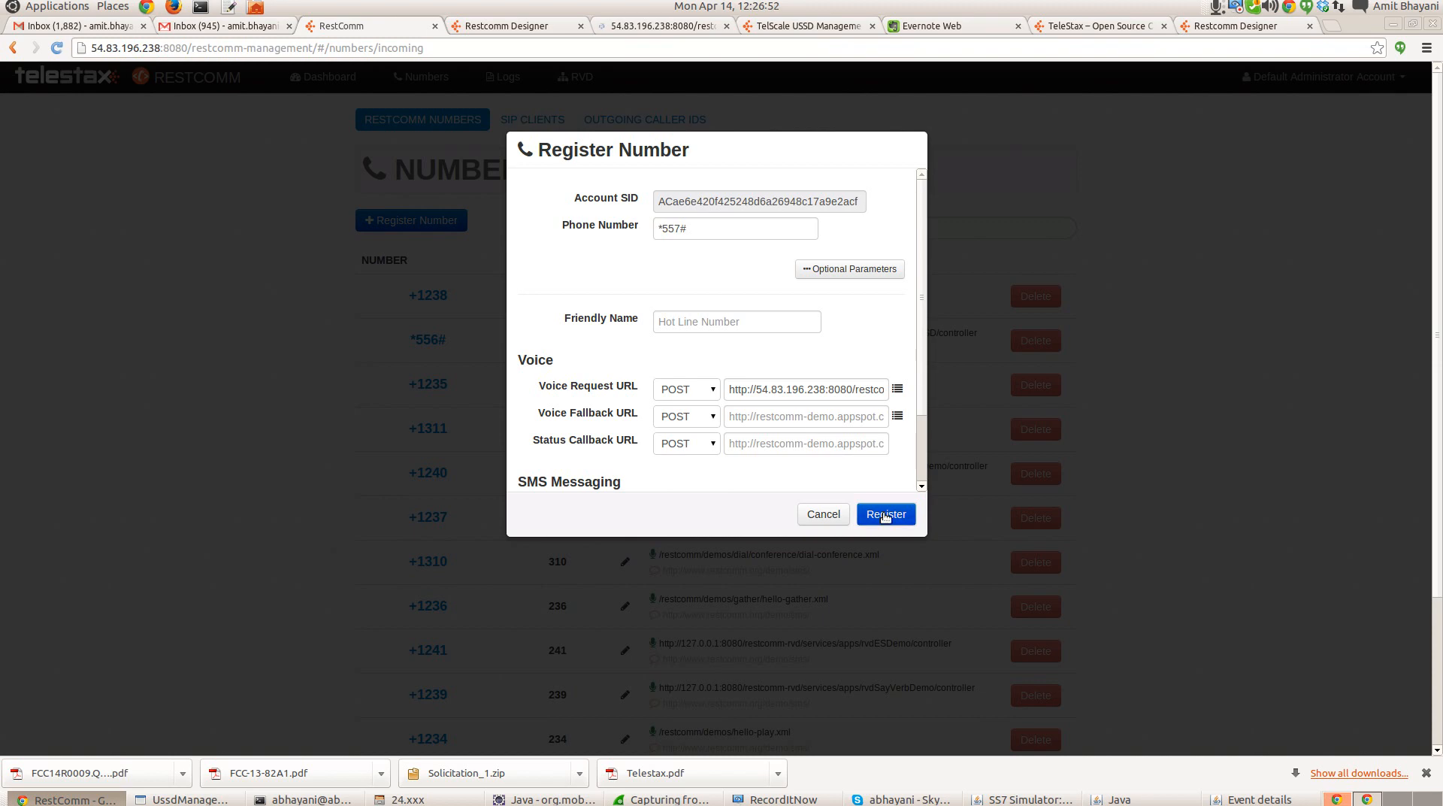
{"action": "left_click", "coordinate": [885, 514]}
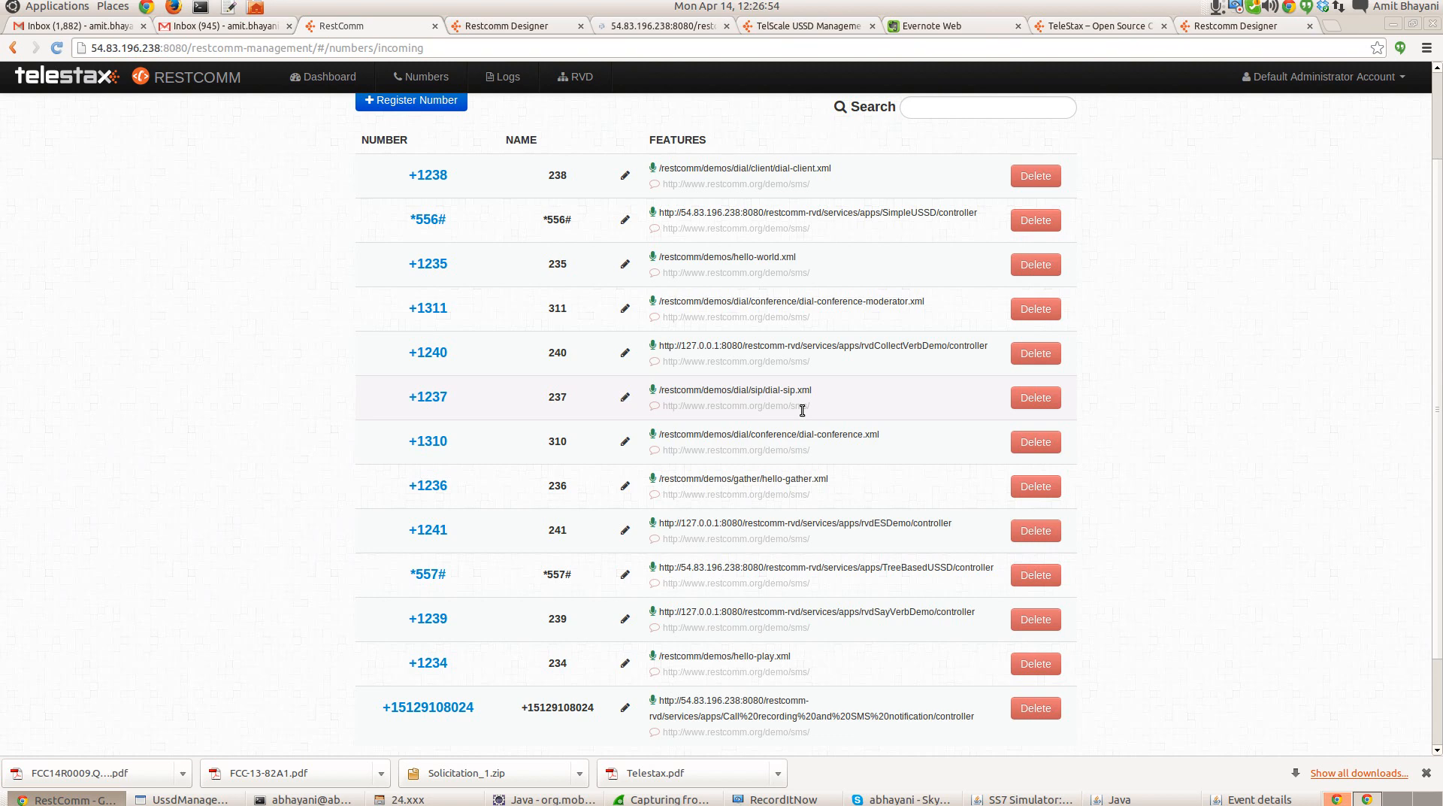
{"action": "scroll", "coordinate": [433, 468], "scroll_direction": "down", "scroll_amount": 3}
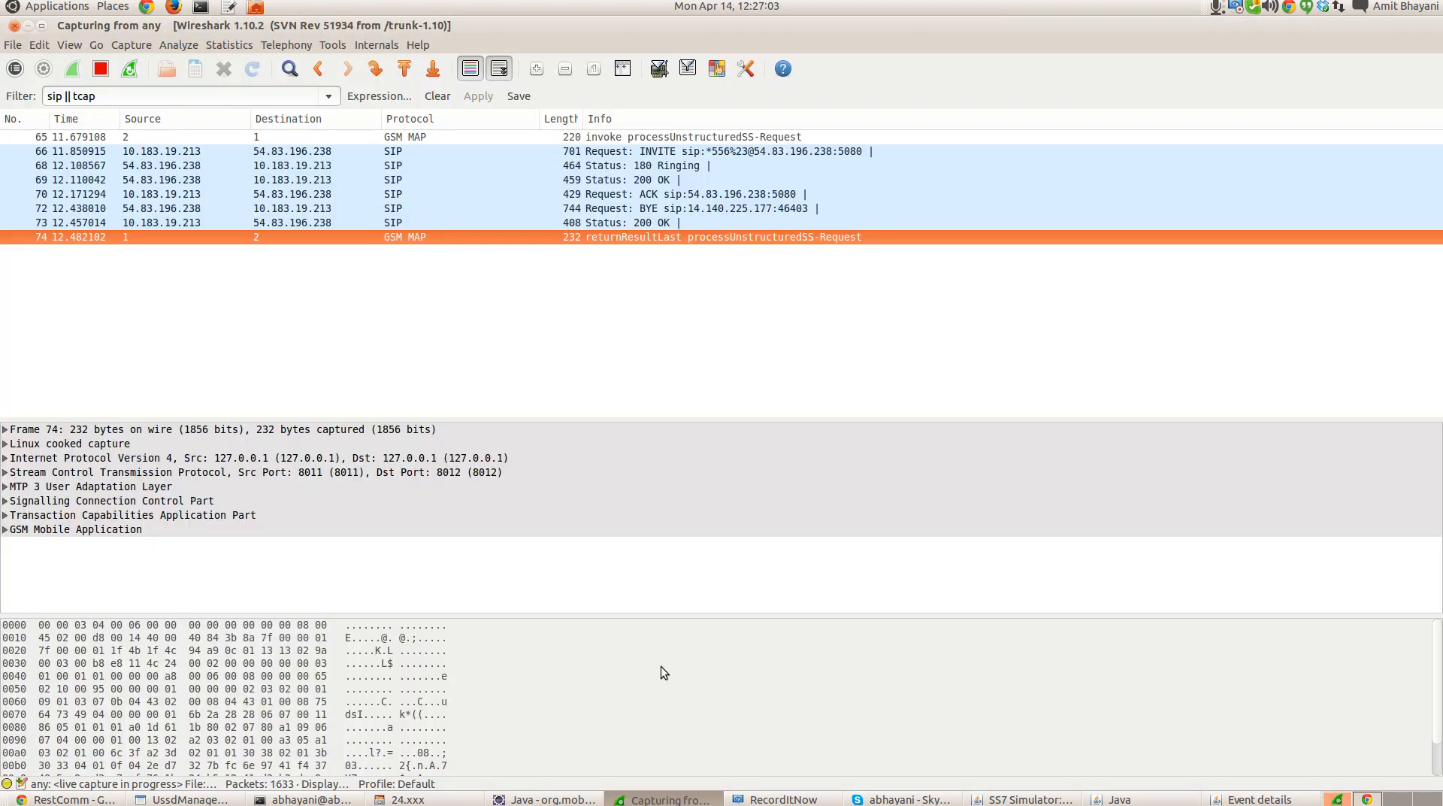
Step: Restart the Wireshark capture and send *557# from the SS7 simulator as a ProcessUnstructuredRequest
{"action": "key", "text": "ctrl+r"}
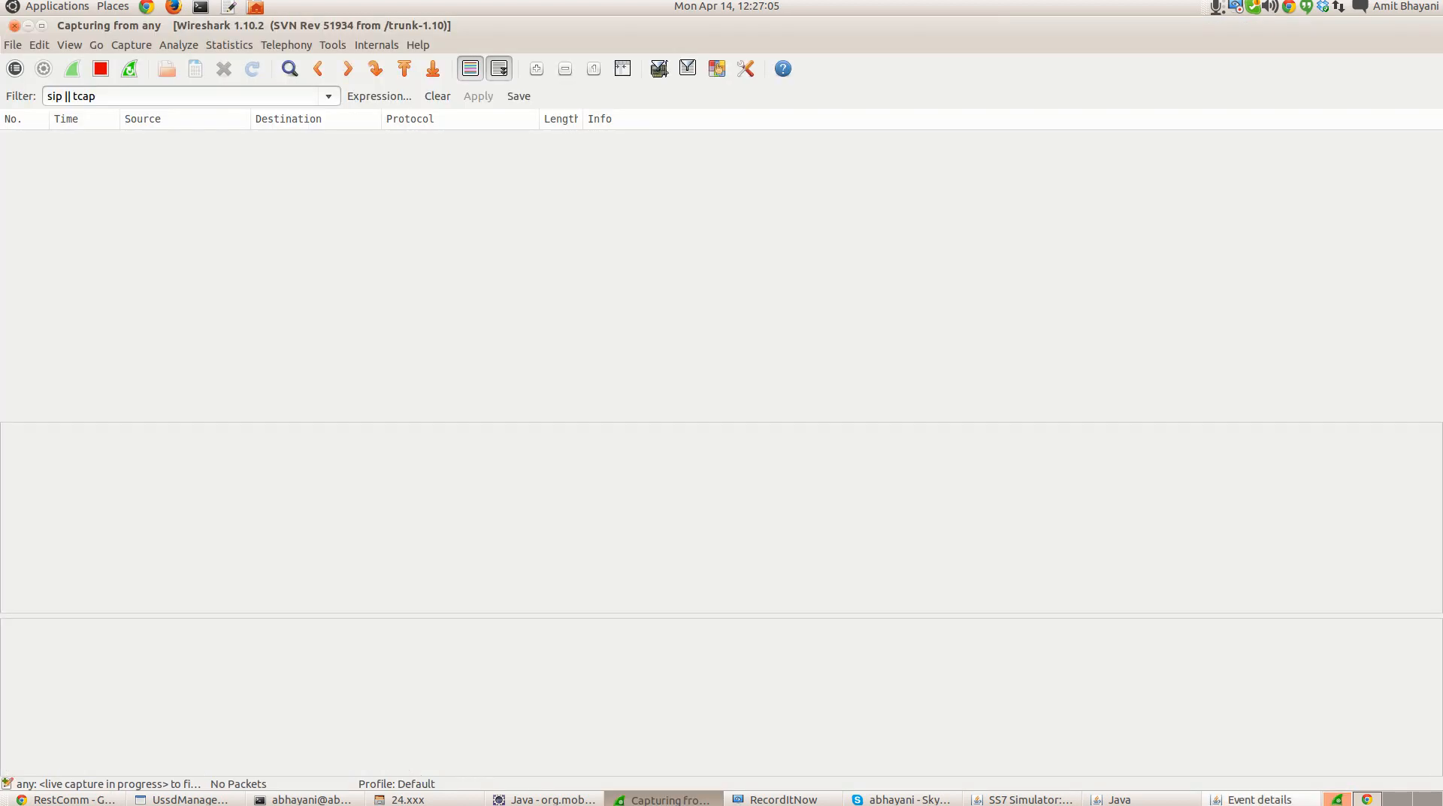
{"action": "left_click", "coordinate": [1260, 799]}
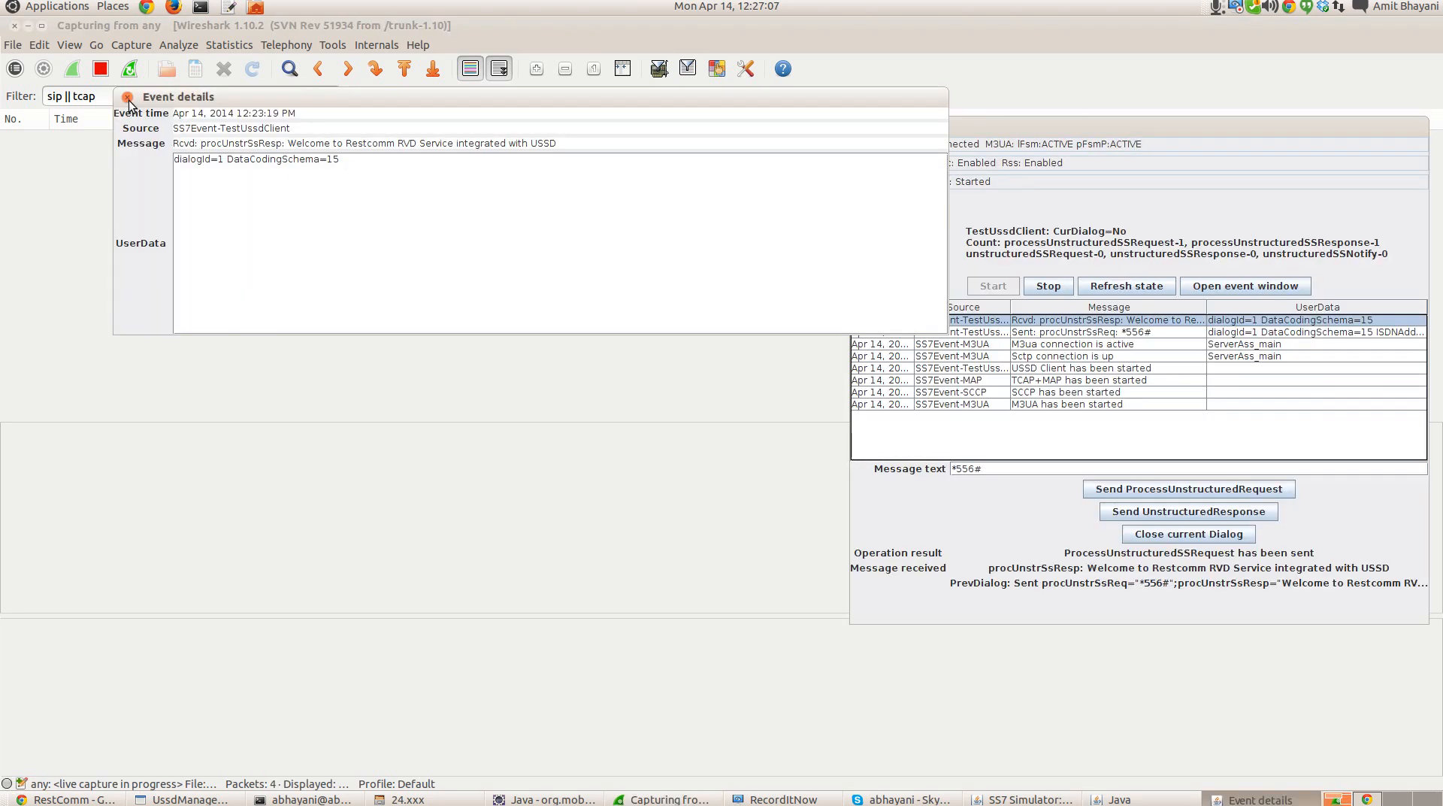
{"action": "left_click", "coordinate": [128, 98]}
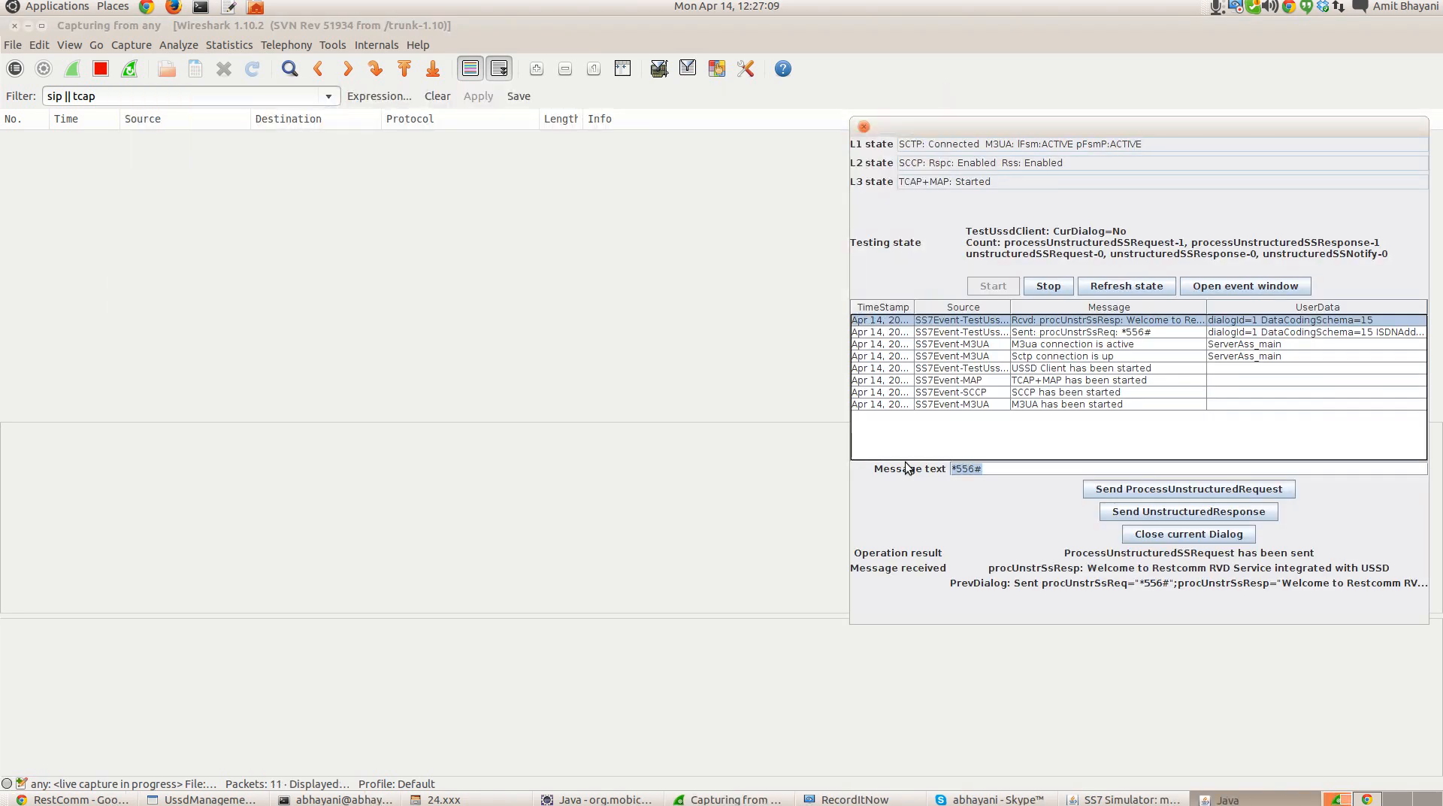
{"action": "type", "text": "*557"}
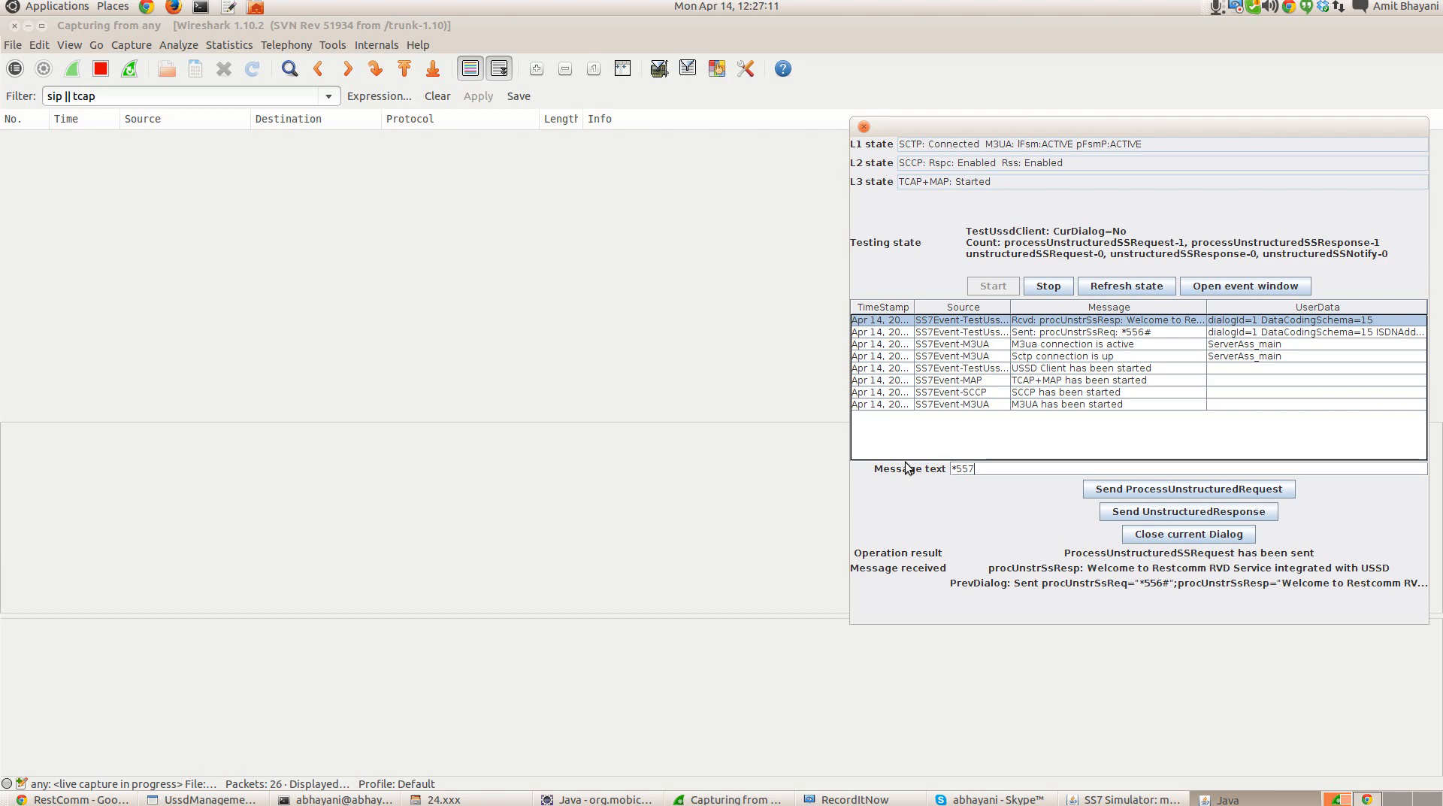
{"action": "type", "text": "#"}
{"action": "left_click_drag", "start_coordinate": [1146, 131], "coordinate": [1024, 129]}
{"action": "left_click", "coordinate": [1068, 488]}
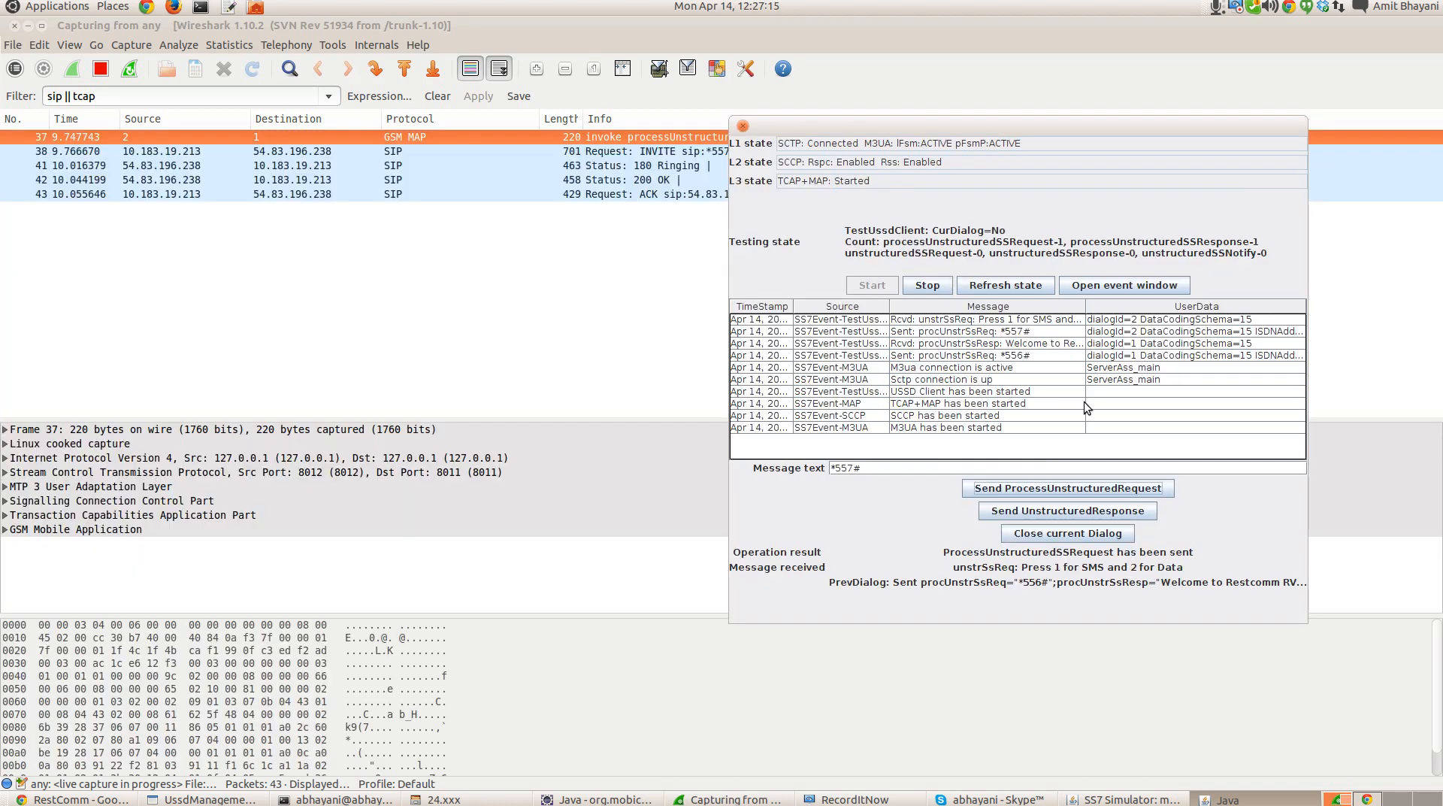
Step: Answer the received USSD menu with an UnstructuredResponse of 1 and open the event details of the final reply
{"action": "double_click", "coordinate": [1101, 320]}
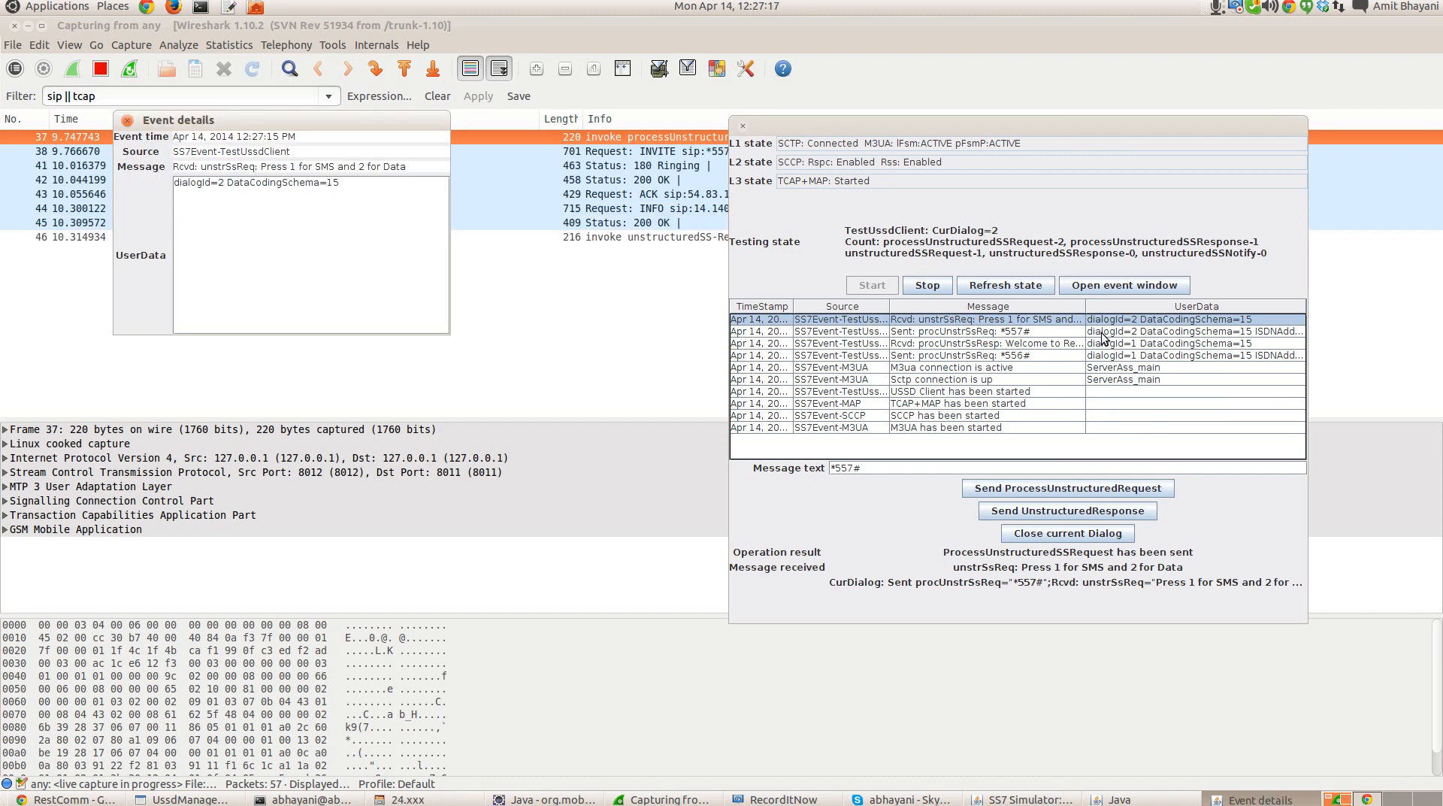
{"action": "left_click", "coordinate": [804, 474]}
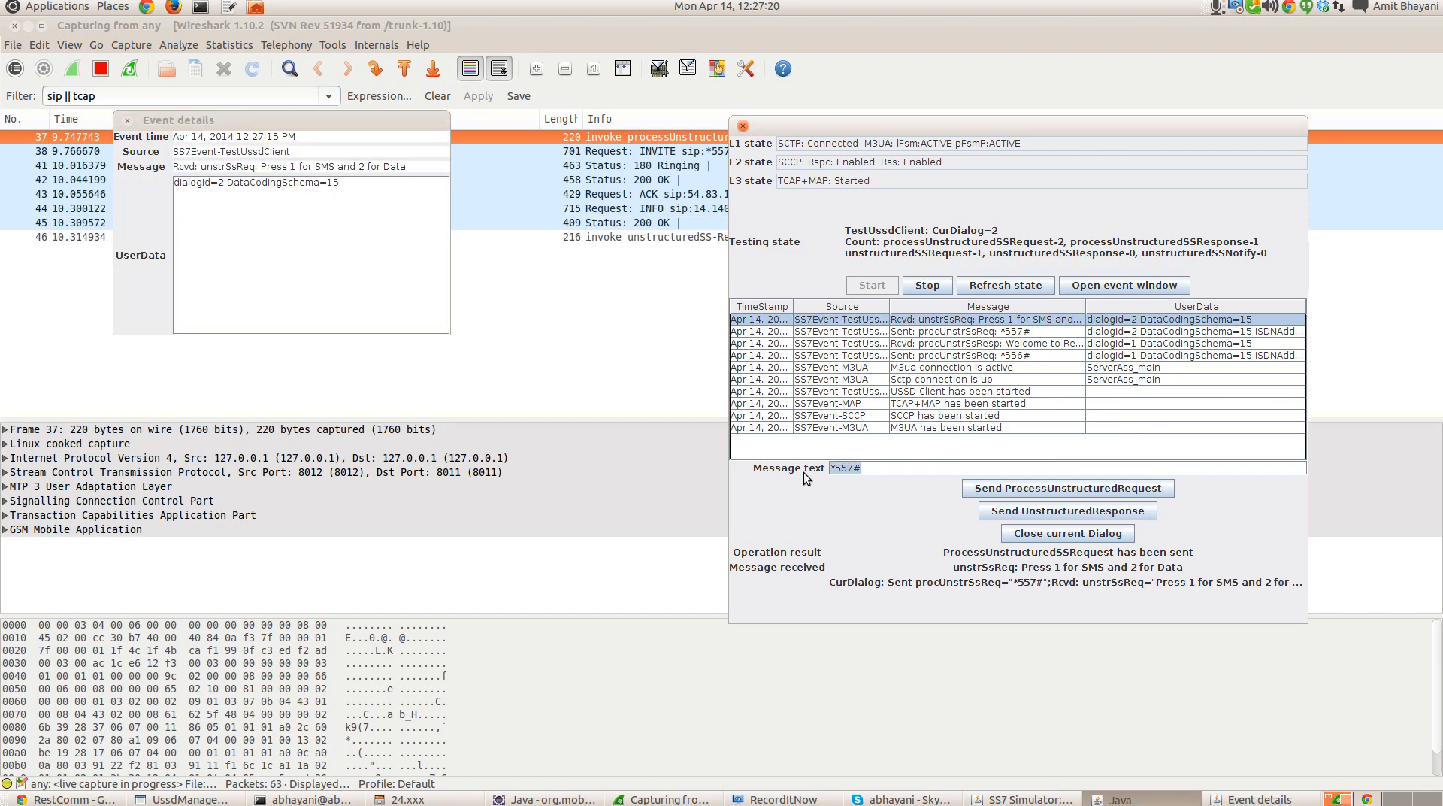
{"action": "type", "text": "1"}
{"action": "left_click", "coordinate": [1068, 510]}
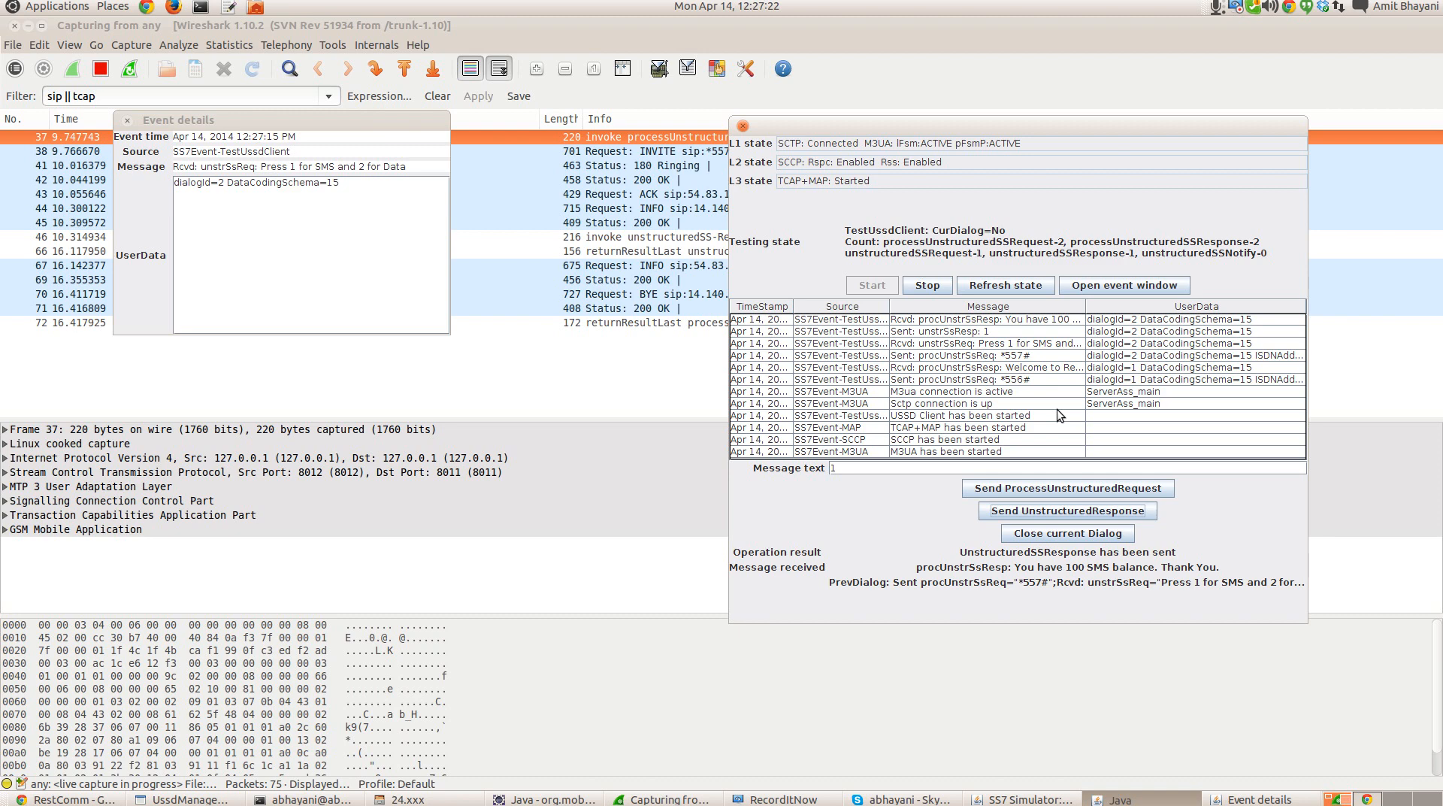
{"action": "left_click", "coordinate": [1057, 320]}
{"action": "left_click", "coordinate": [1124, 284]}
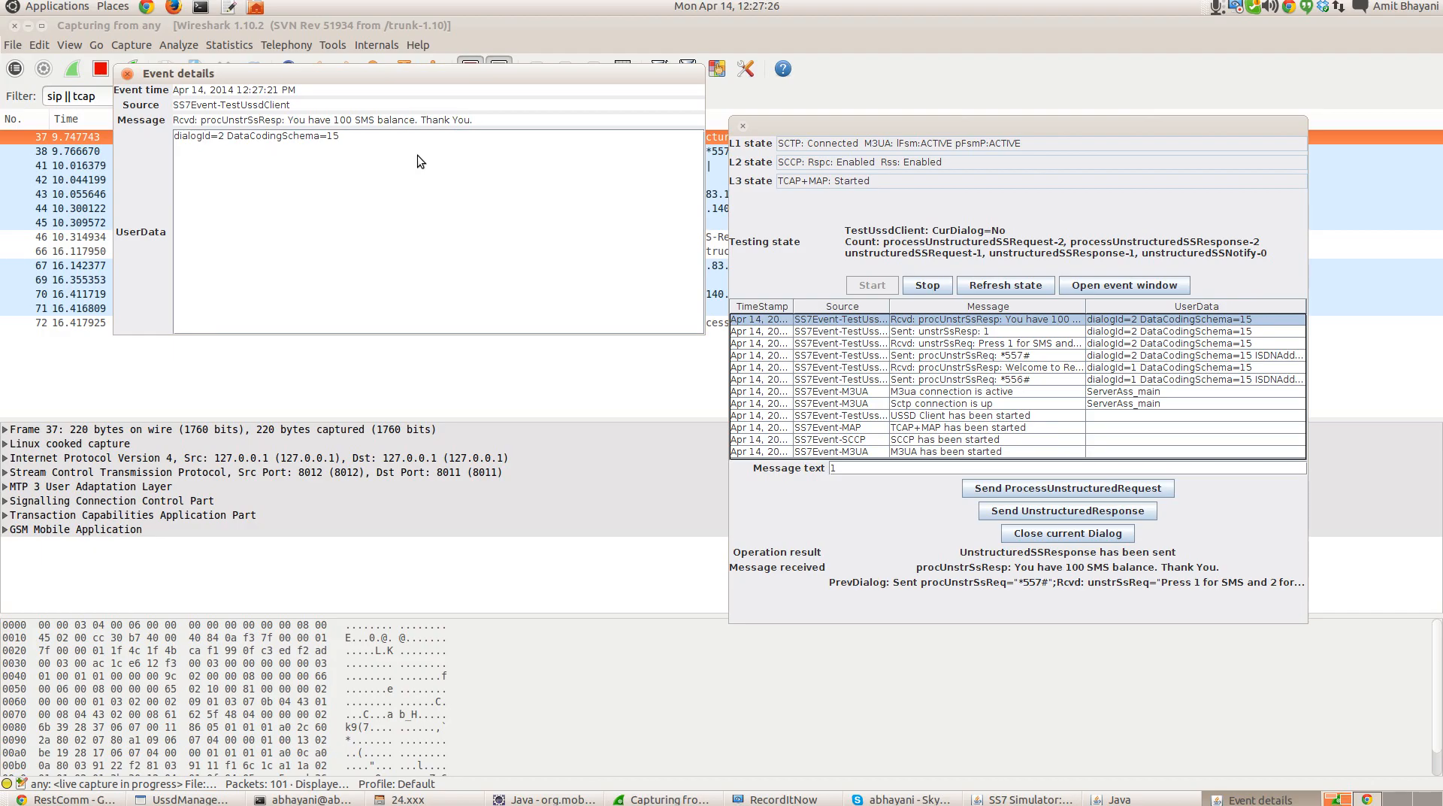
Step: Review the registered numbers in RestComm and switch to Wireshark to examine the SIP and GSM MAP messages of the *557# dialog
{"action": "left_click", "coordinate": [73, 799]}
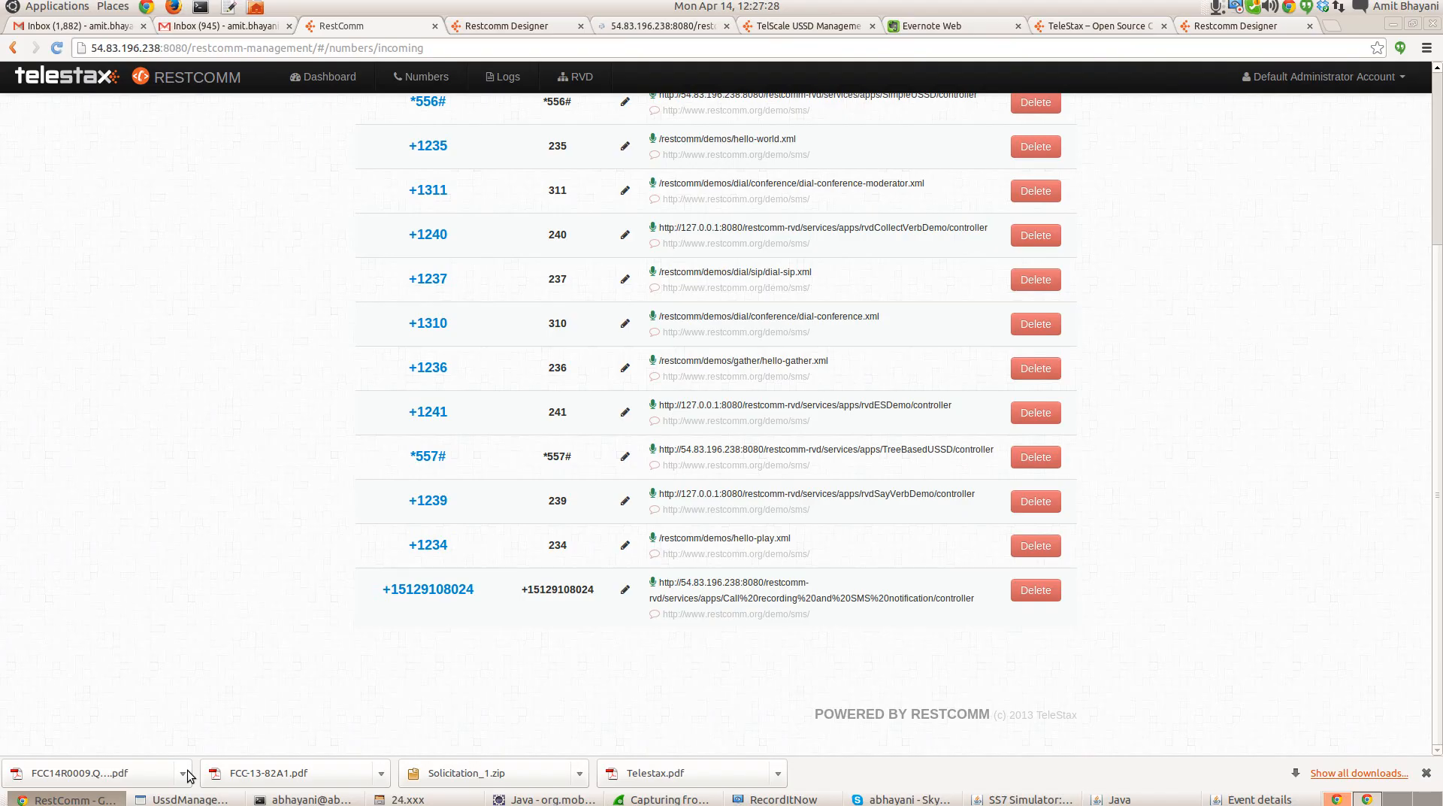
{"action": "scroll", "coordinate": [1080, 459], "scroll_direction": "up", "scroll_amount": 5}
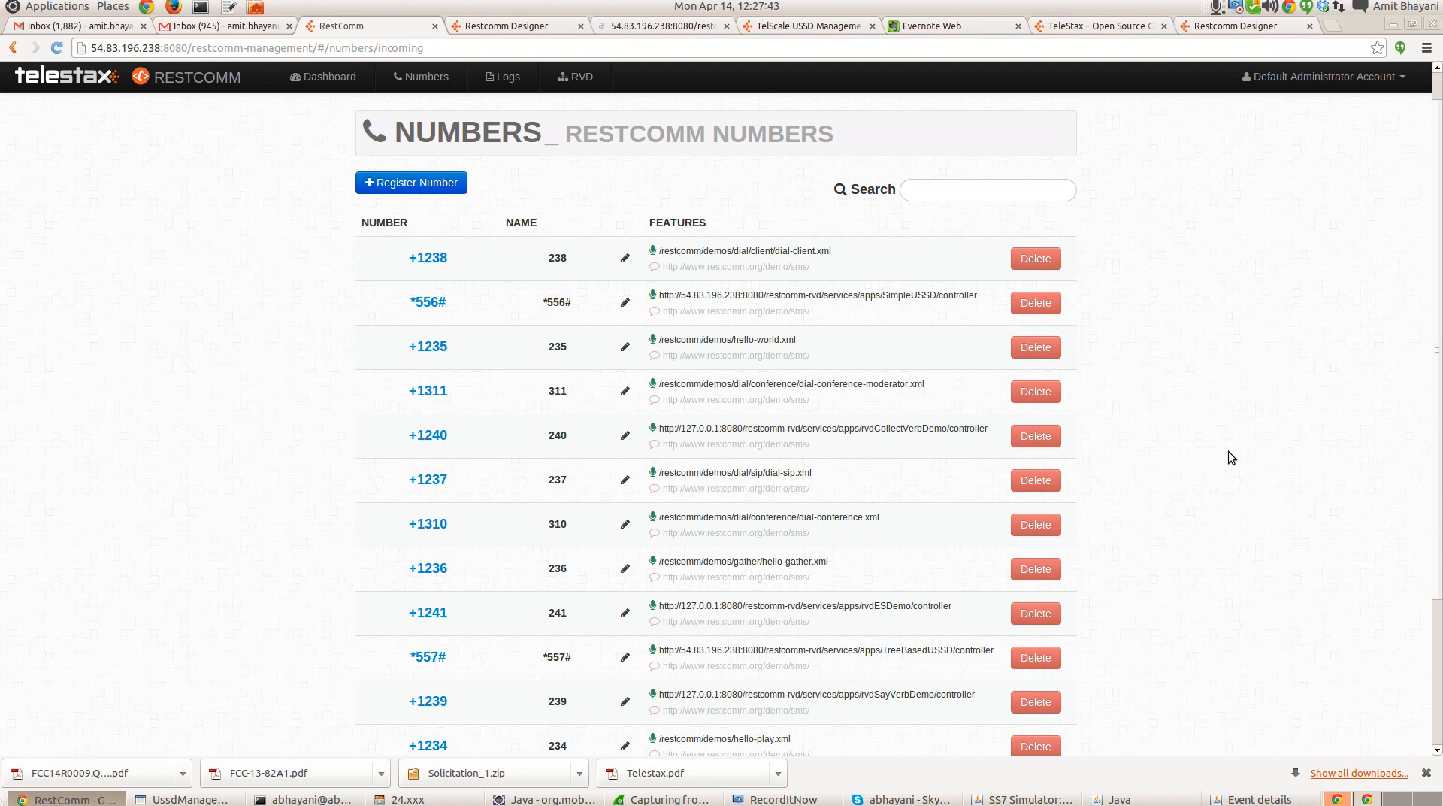
{"action": "key", "text": "alt+Tab"}
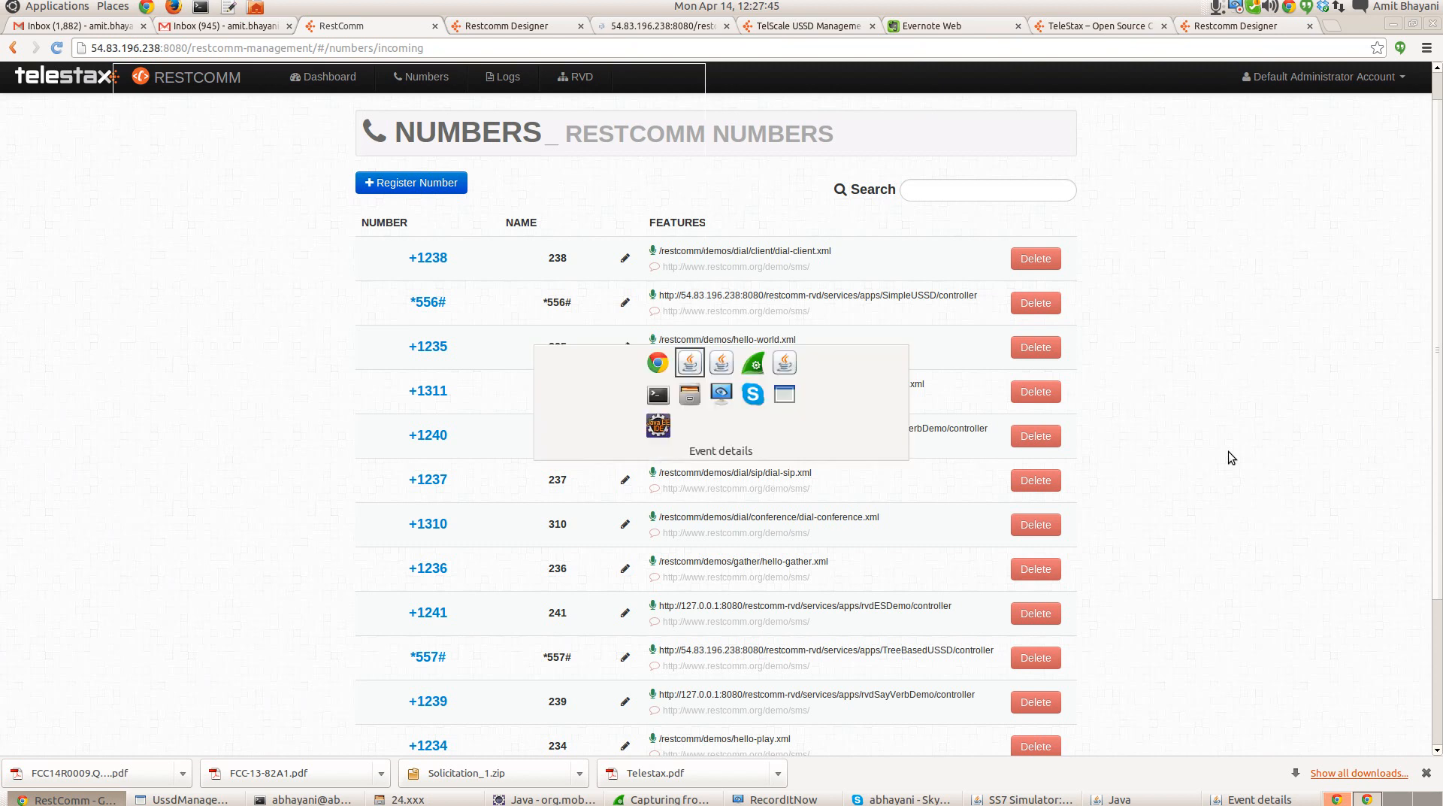
{"action": "key", "text": "alt+Tab"}
{"action": "key", "text": "alt+Tab"}
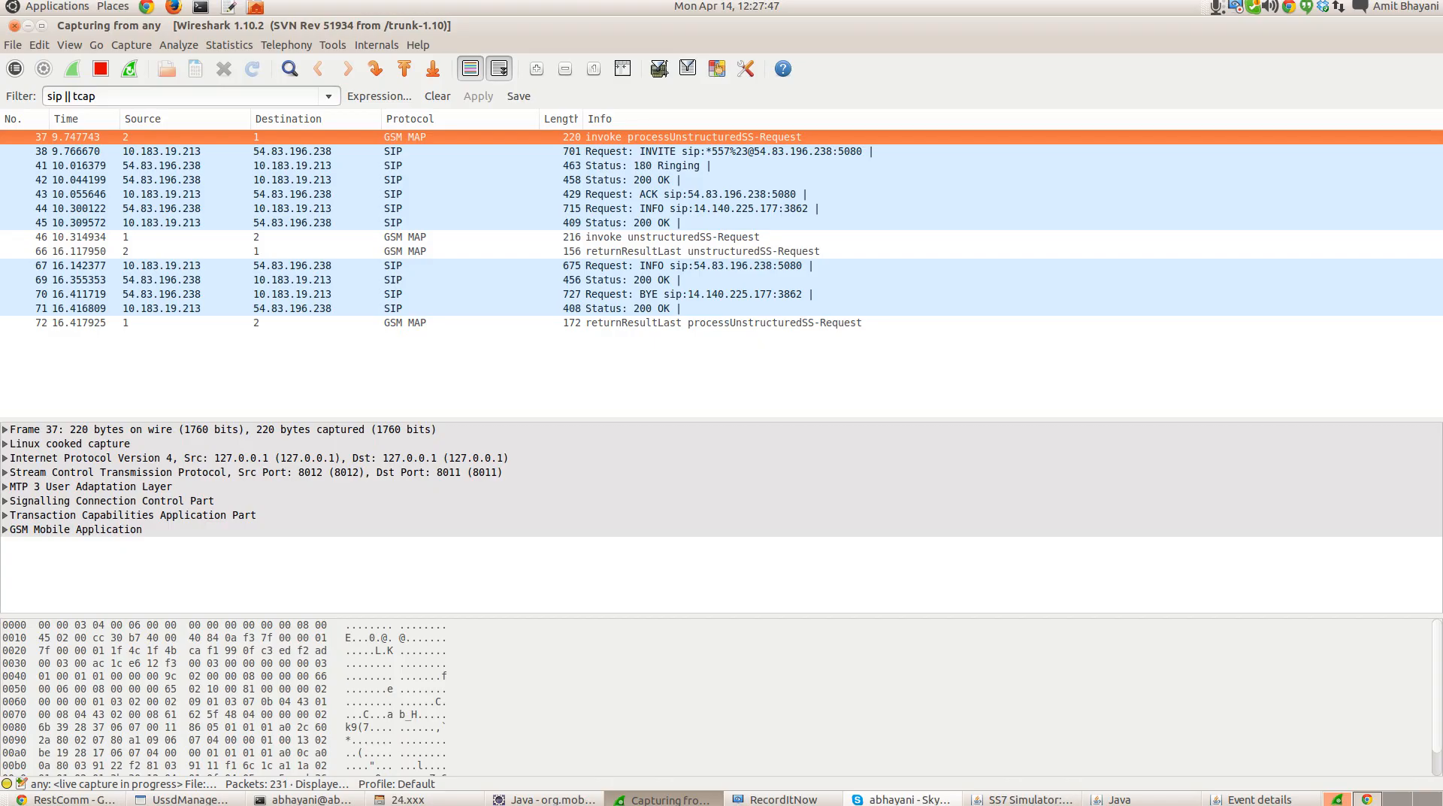